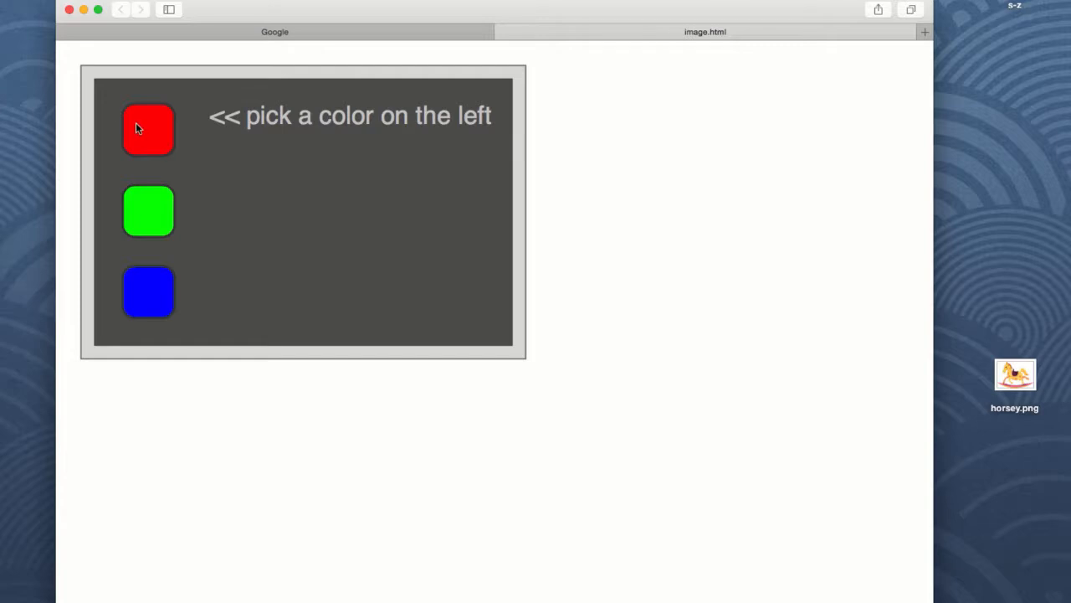
# Try out the RGB color picker page by picking each color square and closing the popup.
pyautogui.click(138, 126)
pyautogui.click(145, 214)
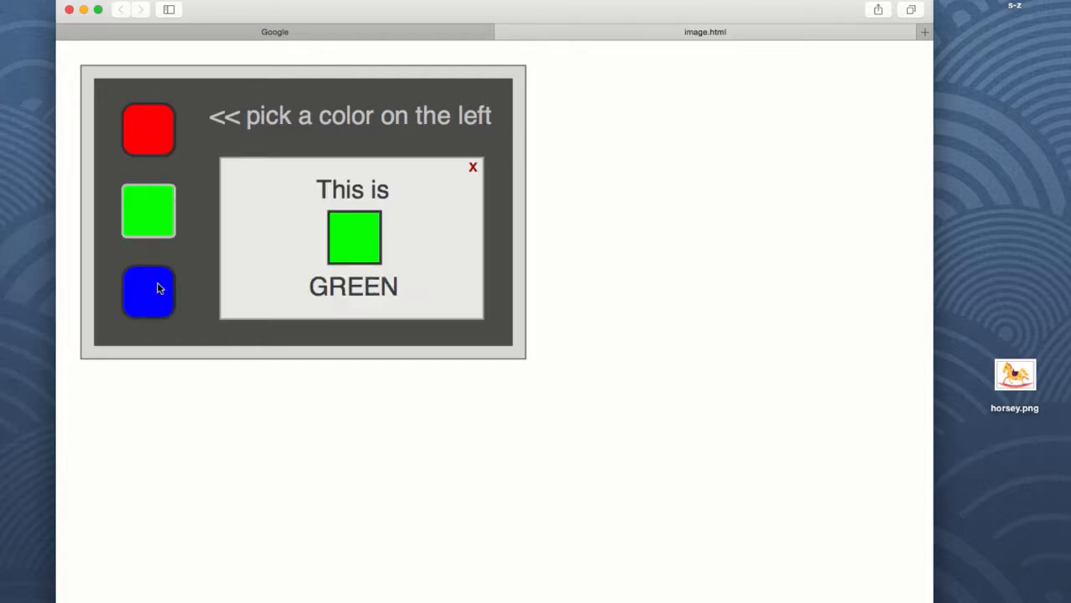
pyautogui.click(159, 288)
pyautogui.click(146, 197)
pyautogui.click(157, 133)
pyautogui.click(153, 215)
pyautogui.click(155, 301)
pyautogui.click(473, 166)
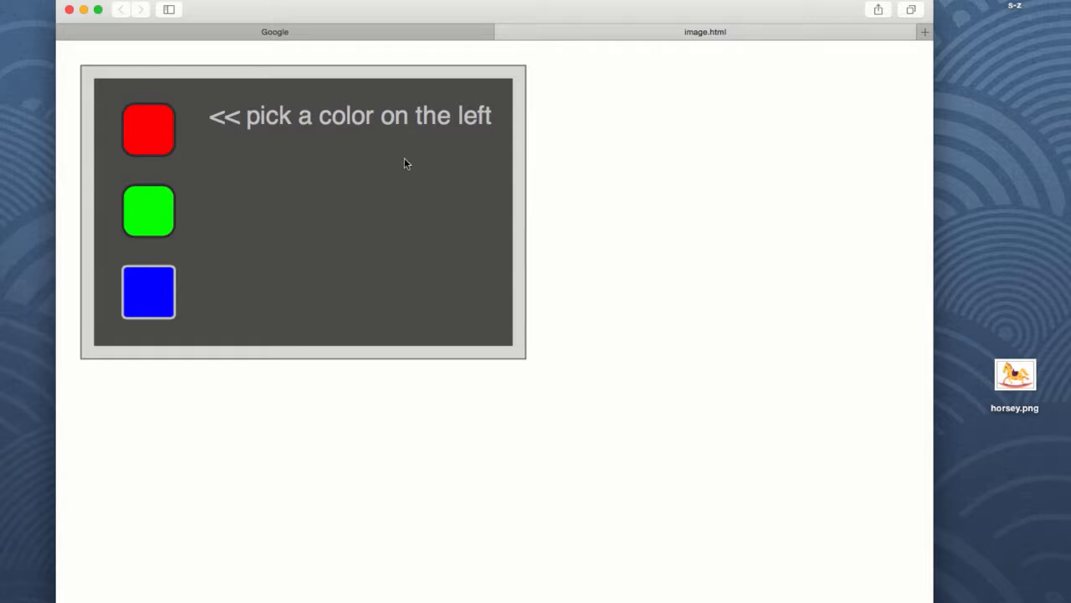
# Switch to the Google tab and search for github.
pyautogui.click(383, 32)
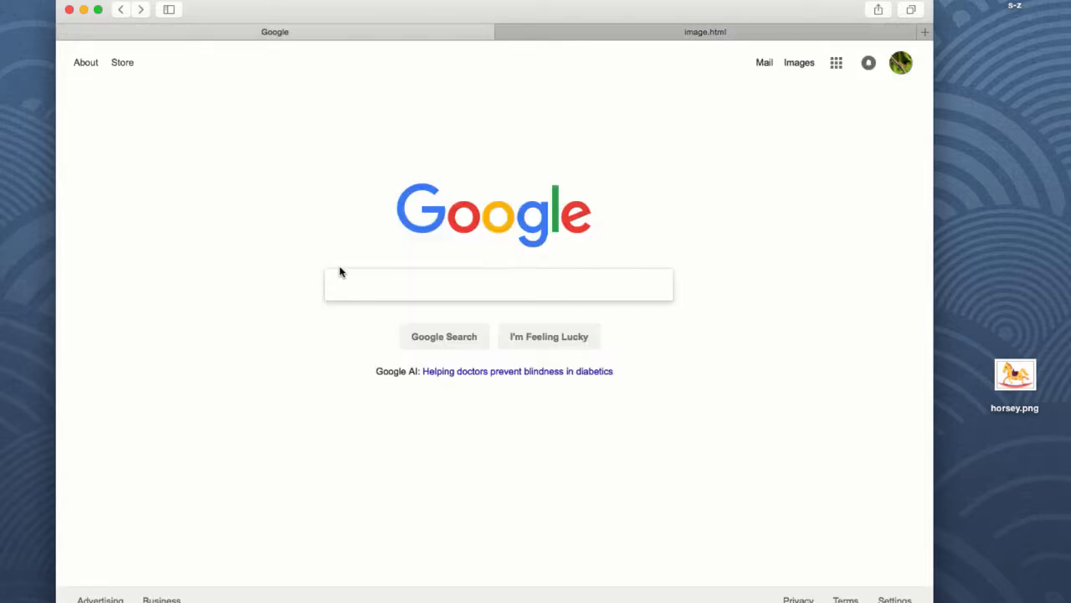
pyautogui.write('we')
pyautogui.press('BackSpace')
pyautogui.press('BackSpace')
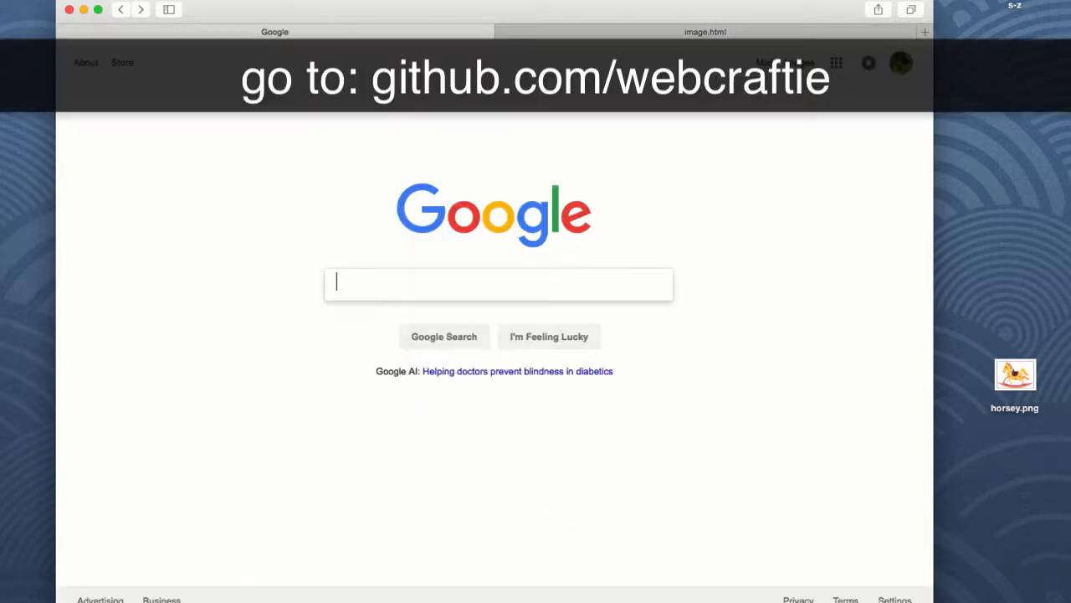
pyautogui.write('github')
pyautogui.press('Down')
pyautogui.press('Return')
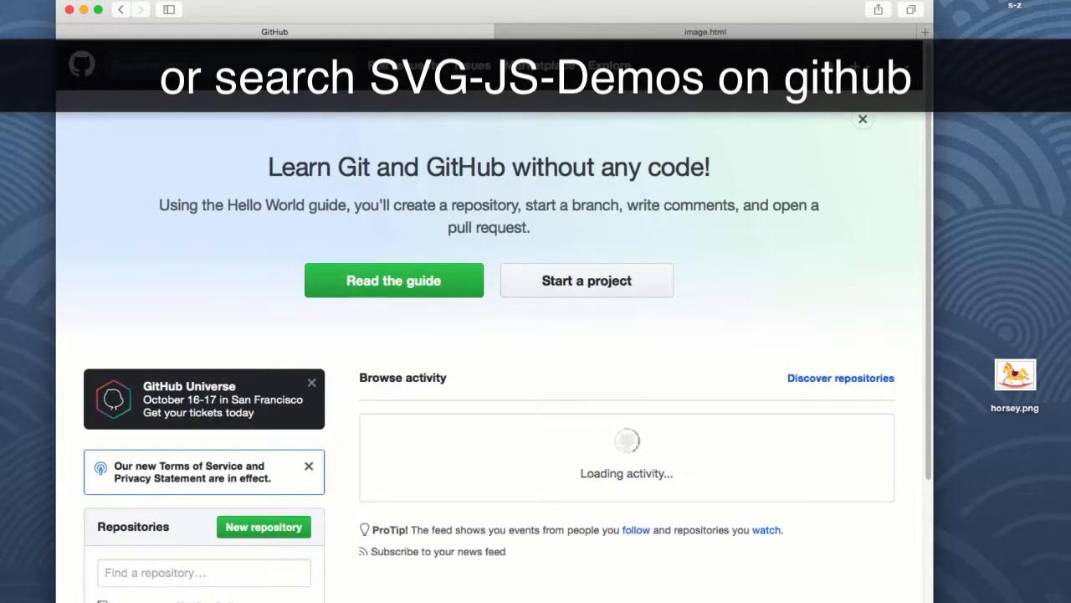
# Search GitHub for webcraf and open the webcraftie/SVG-JS-Demos repository.
pyautogui.write('webcraf')
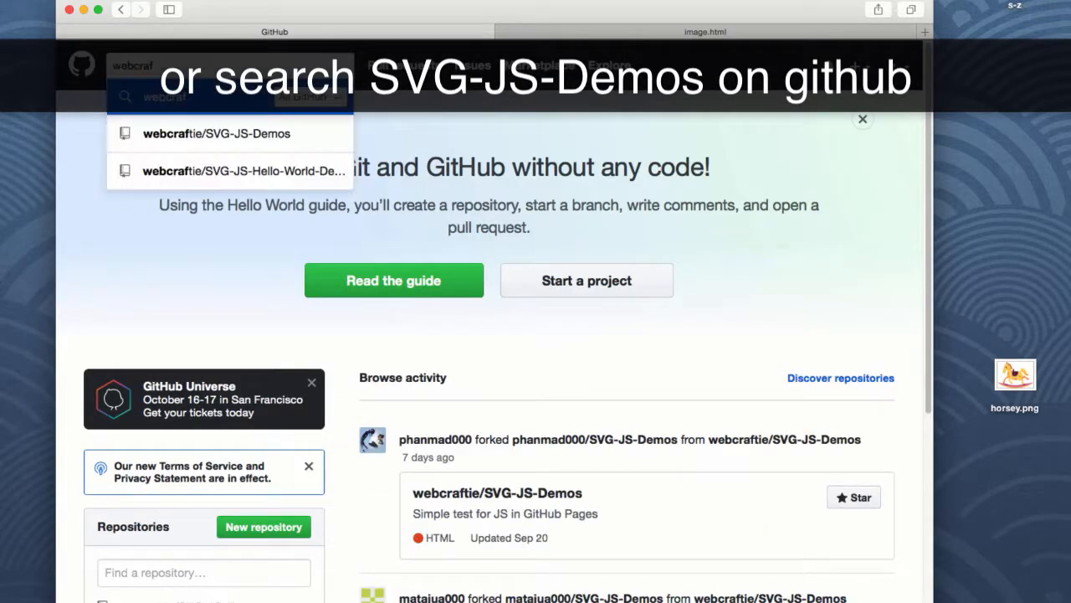
pyautogui.click(209, 134)
# Open the RGB Picker demo from the repository's README demo list.
pyautogui.scroll(-10, 294, 293)
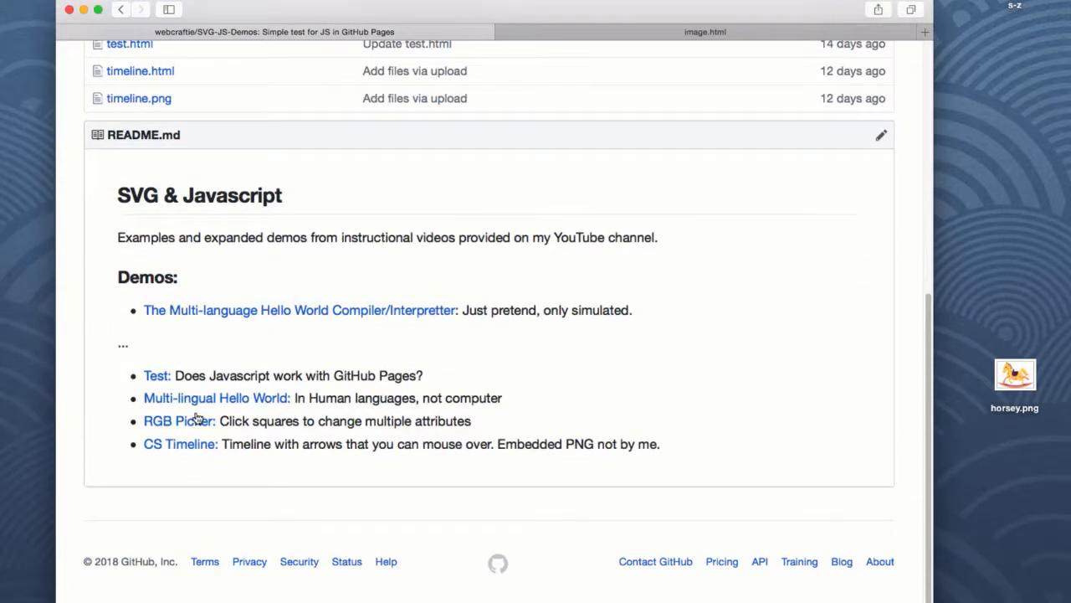
pyautogui.click(185, 421)
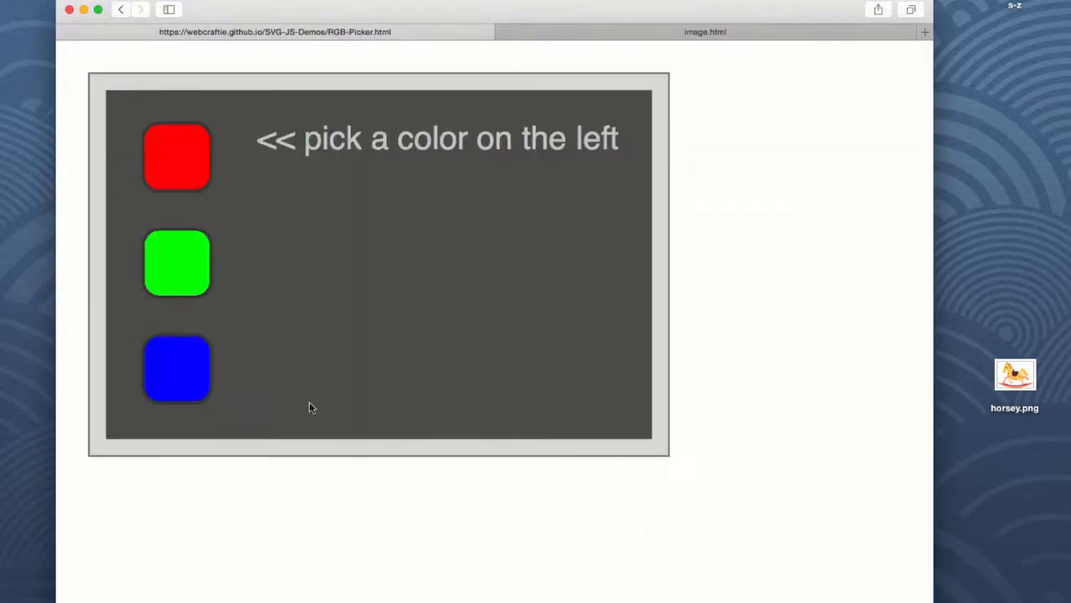
# Inspect the RGB Picker page's SVG source code in the web inspector, then close it.
pyautogui.rightClick(446, 338)
pyautogui.click(509, 393)
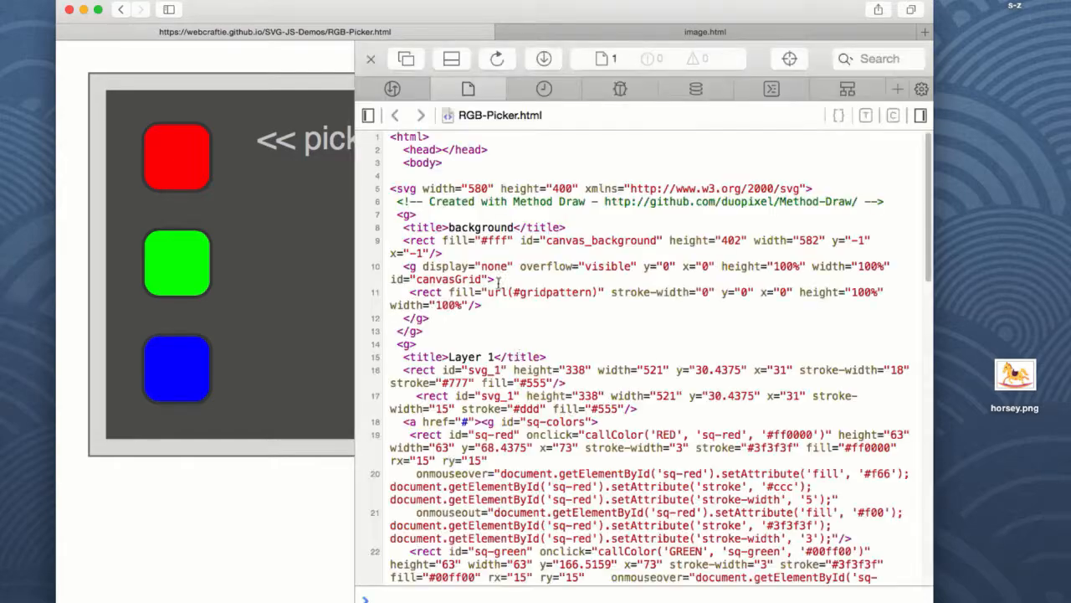
pyautogui.scroll(-10, 523, 350)
pyautogui.scroll(10, 523, 349)
pyautogui.click(371, 58)
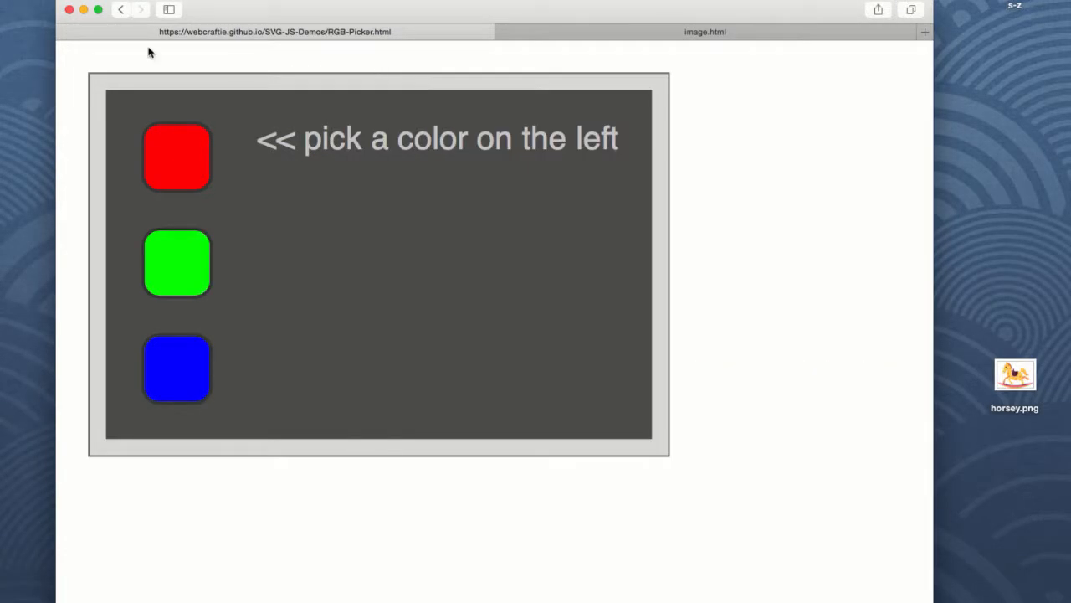
# Go back to the Google home page, search for method draw, and open the Method Draw editor.
pyautogui.click(120, 10)
pyautogui.click(121, 10)
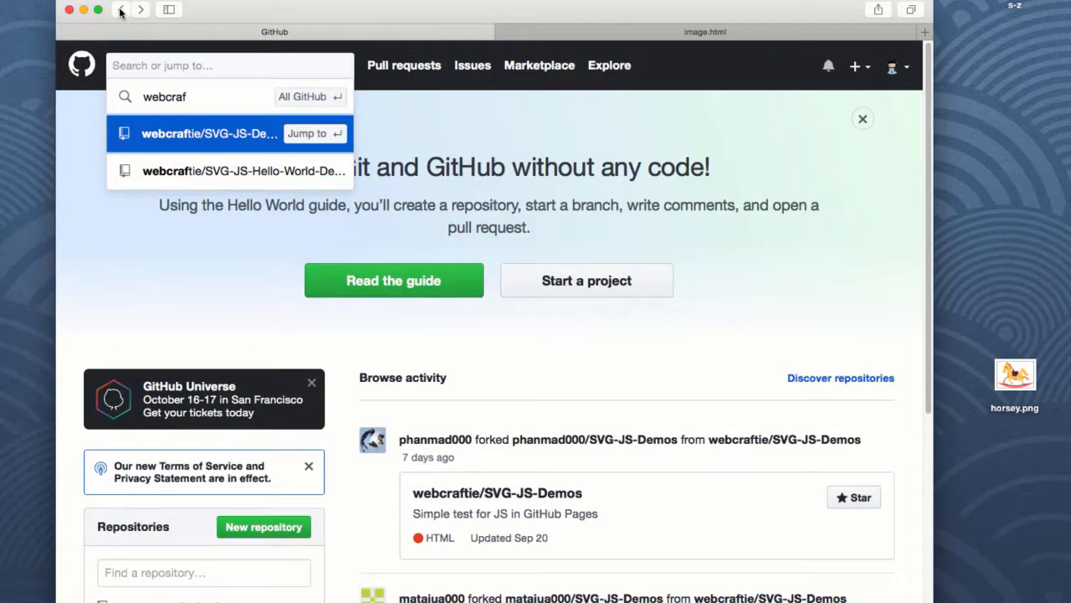
pyautogui.click(120, 10)
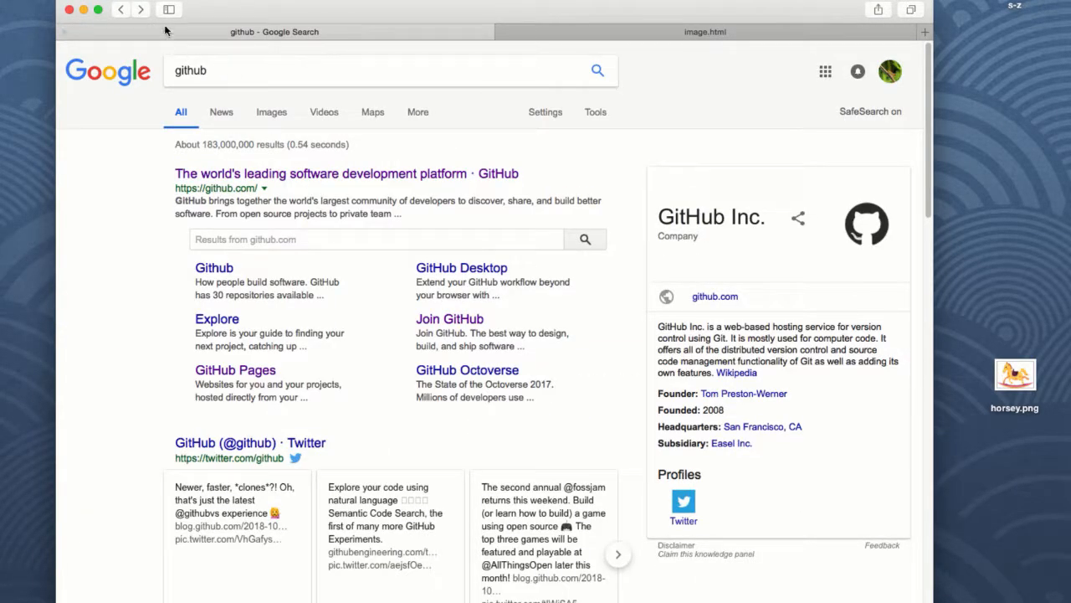
pyautogui.click(122, 10)
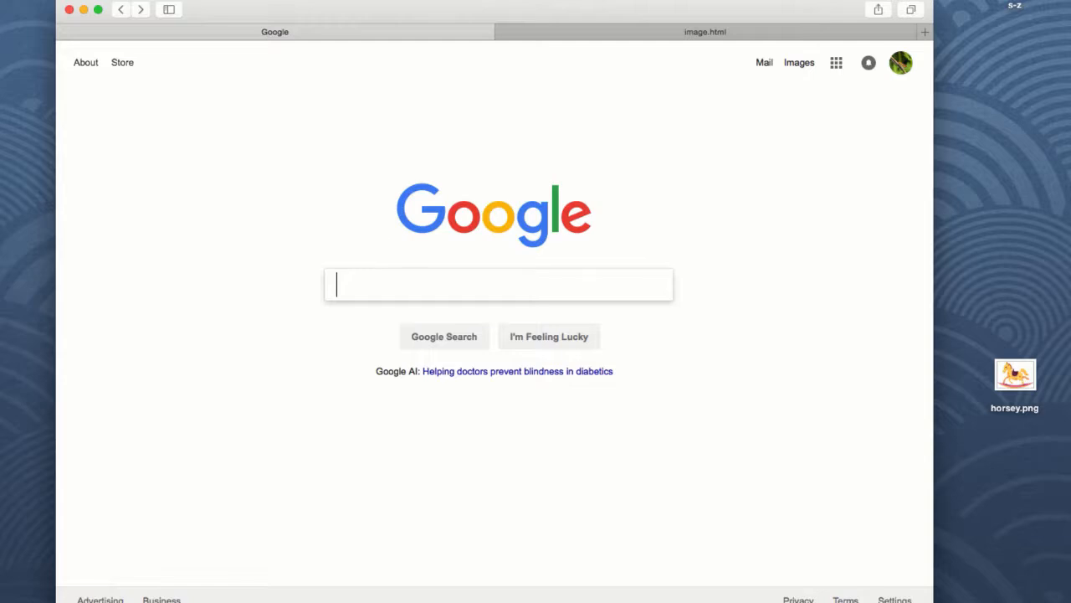
pyautogui.write('method draw')
pyautogui.press('Return')
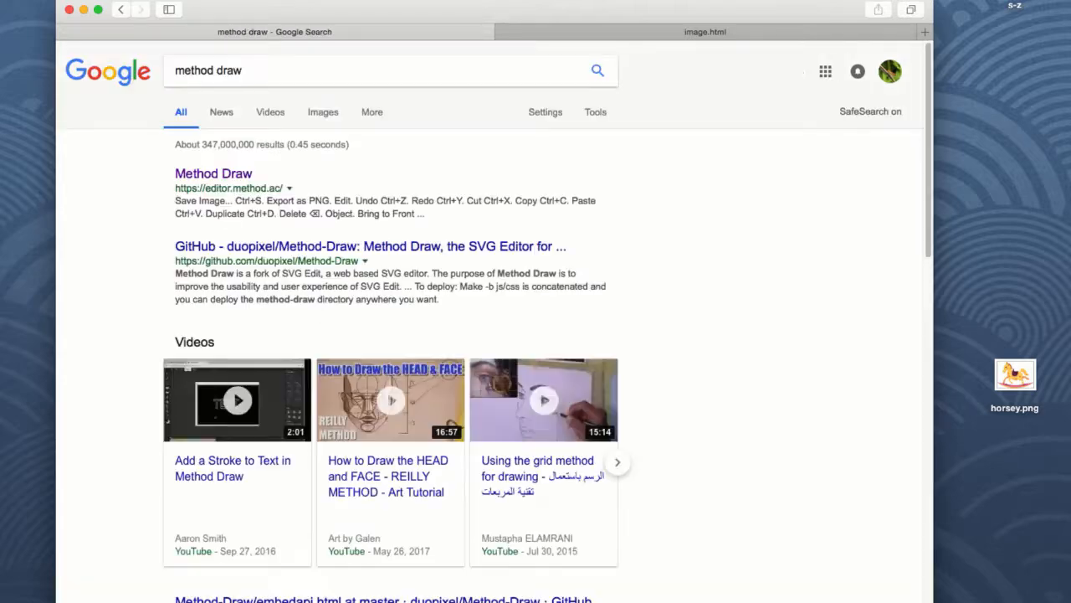
pyautogui.click(224, 174)
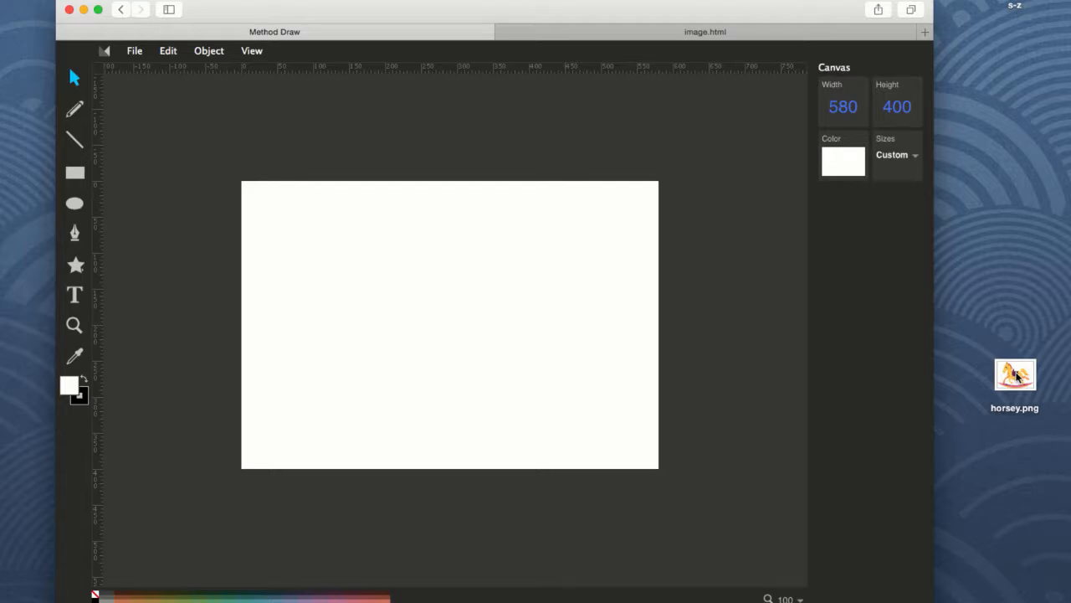
# Try to drag horsey.png from the desktop onto the Method Draw canvas.
pyautogui.moveTo(1017, 377); pyautogui.dragTo(662, 270)
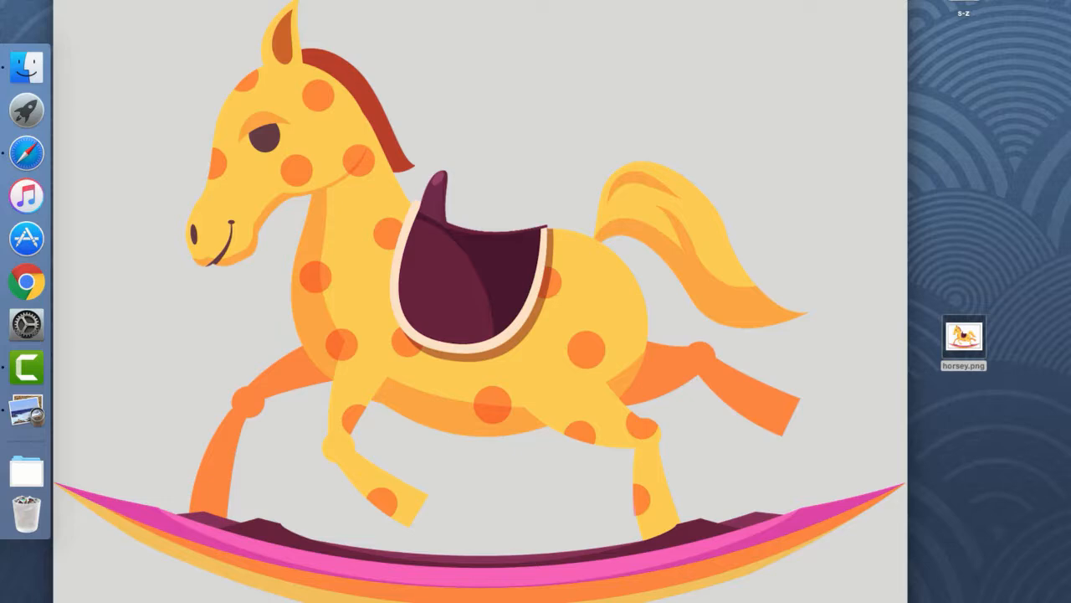
pyautogui.press('space')
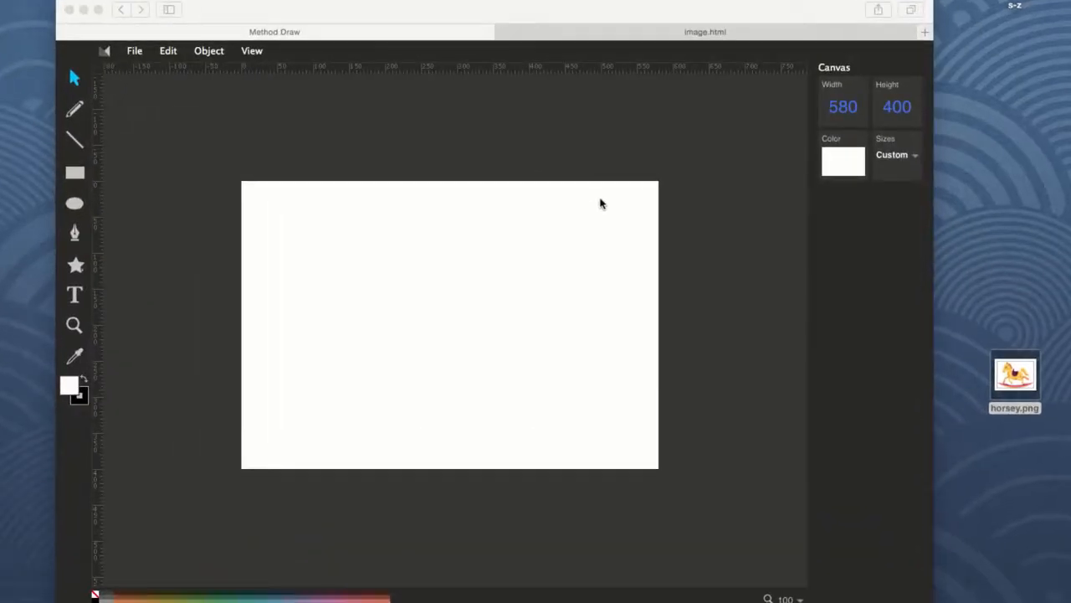
pyautogui.click(1036, 392)
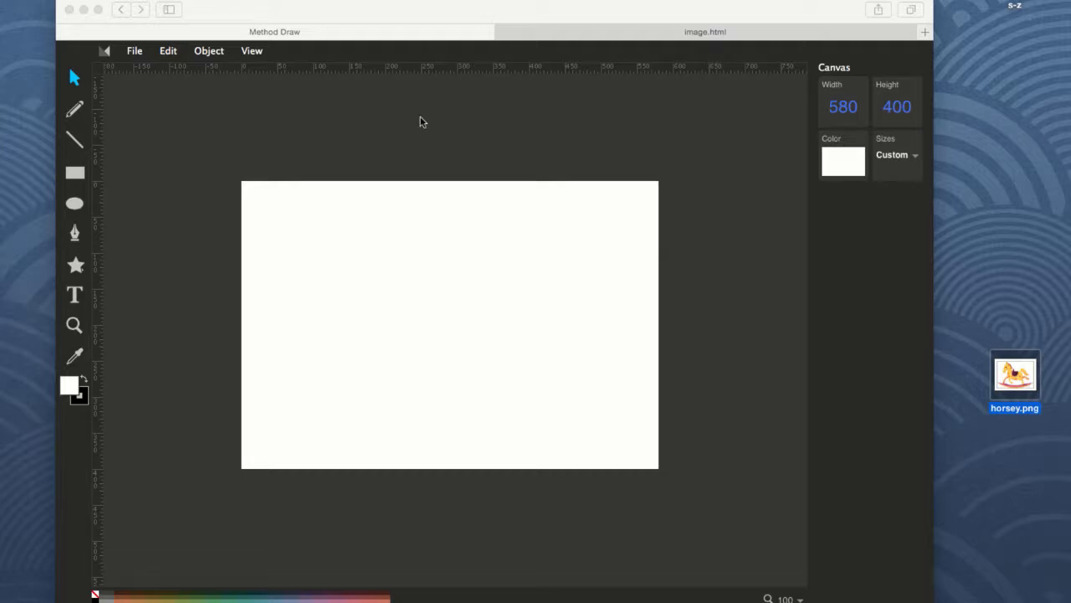
# Launch Adobe Illustrator CS6 and create a new document with the default Letter settings.
pyautogui.click(331, 14)
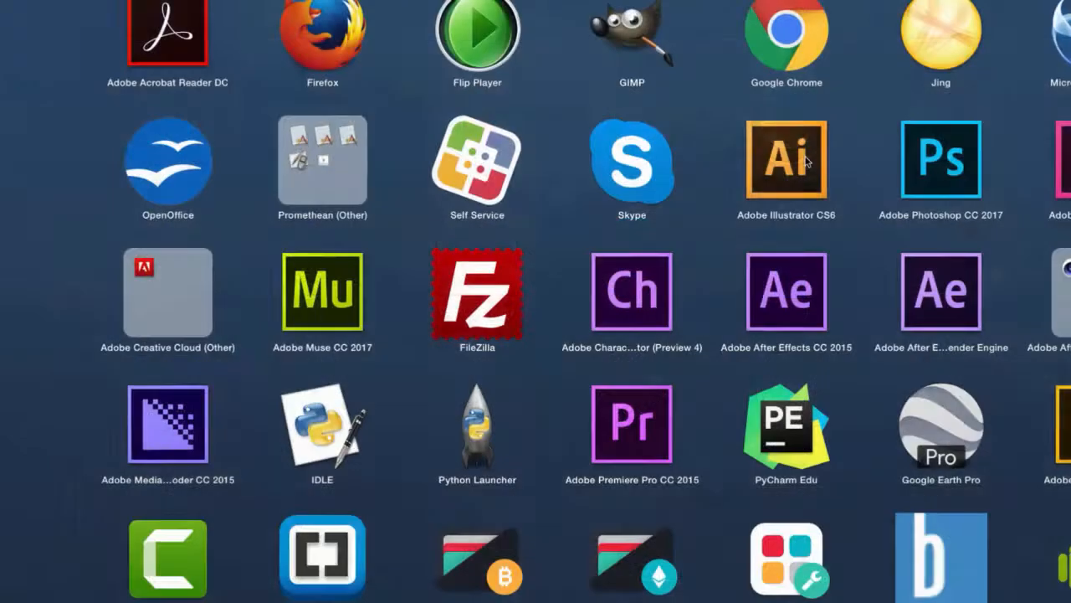
pyautogui.click(805, 161)
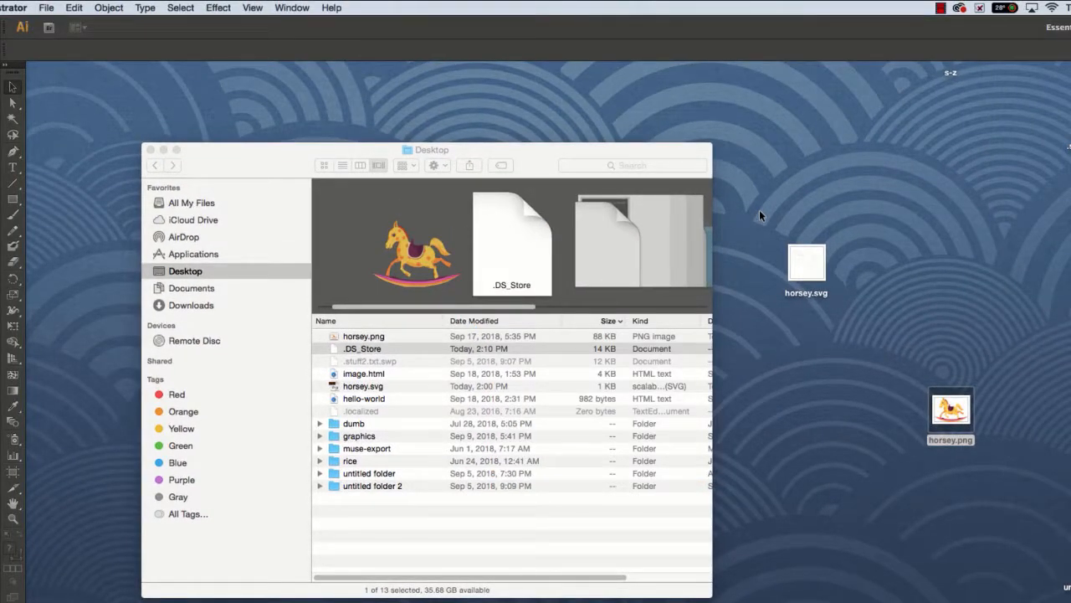
pyautogui.click(46, 7)
pyautogui.click(63, 26)
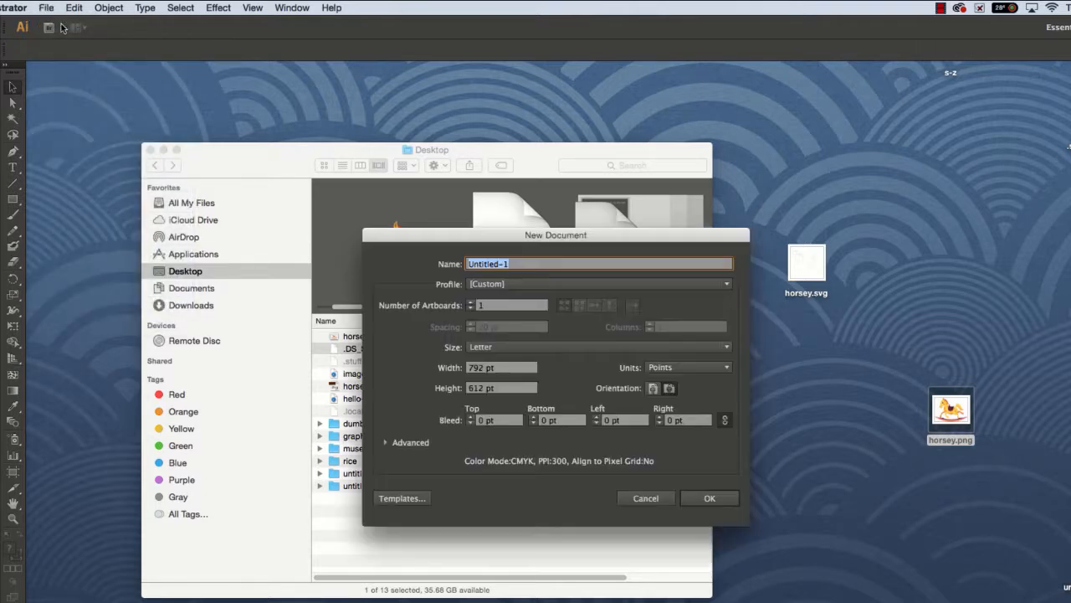
pyautogui.click(707, 497)
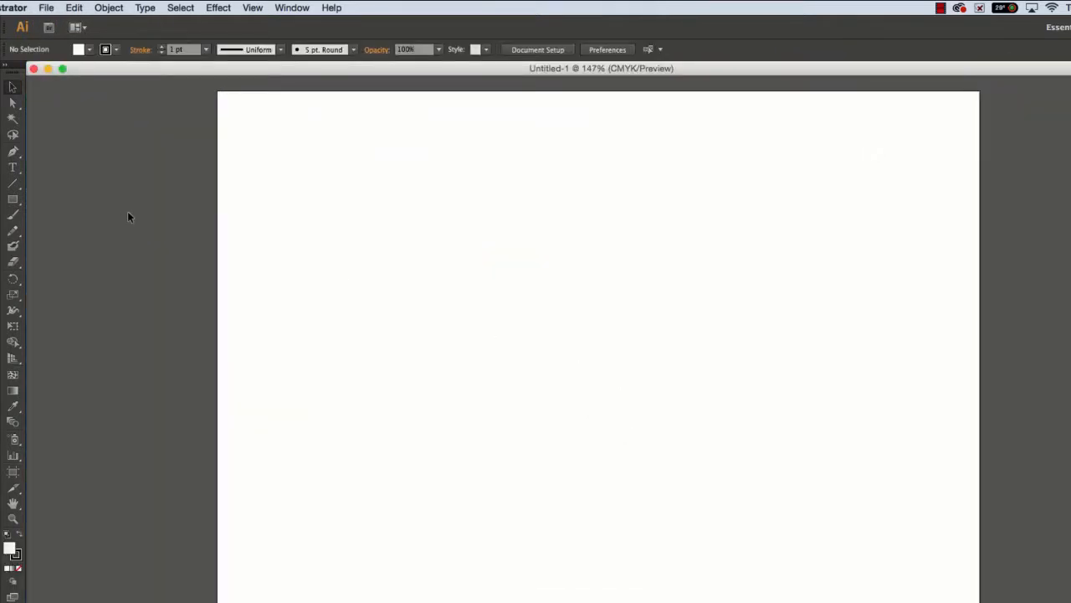
# Drag horsey.png from the Desktop folder into the document and position it on the artboard.
pyautogui.click(4, 106)
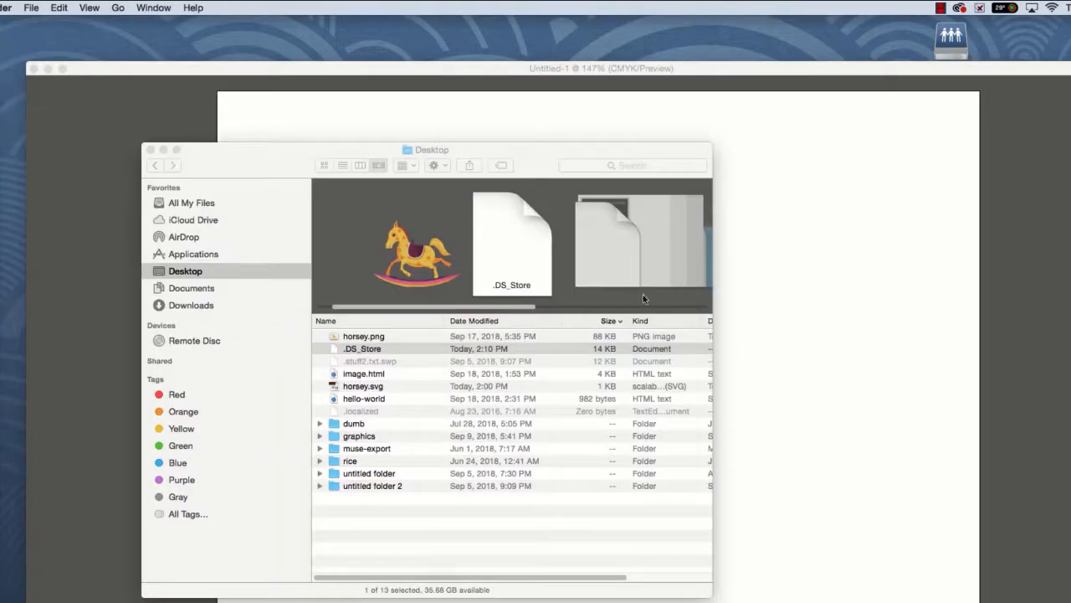
pyautogui.moveTo(348, 338); pyautogui.dragTo(748, 314)
pyautogui.click(164, 149)
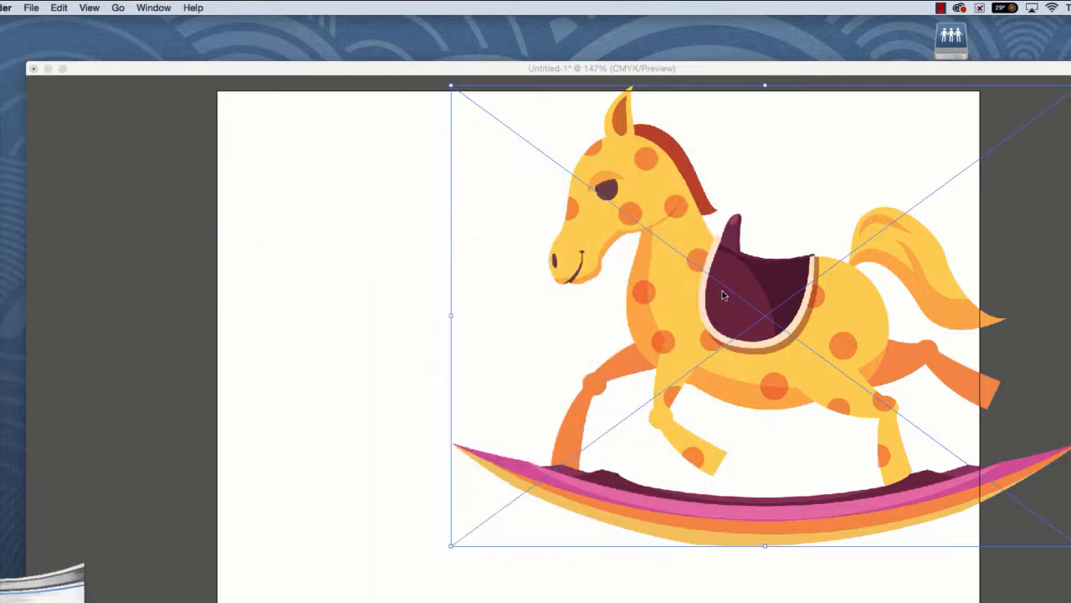
pyautogui.click(566, 259)
pyautogui.moveTo(579, 329); pyautogui.dragTo(419, 393)
pyautogui.moveTo(290, 150); pyautogui.dragTo(410, 238)
pyautogui.moveTo(567, 369); pyautogui.dragTo(506, 341)
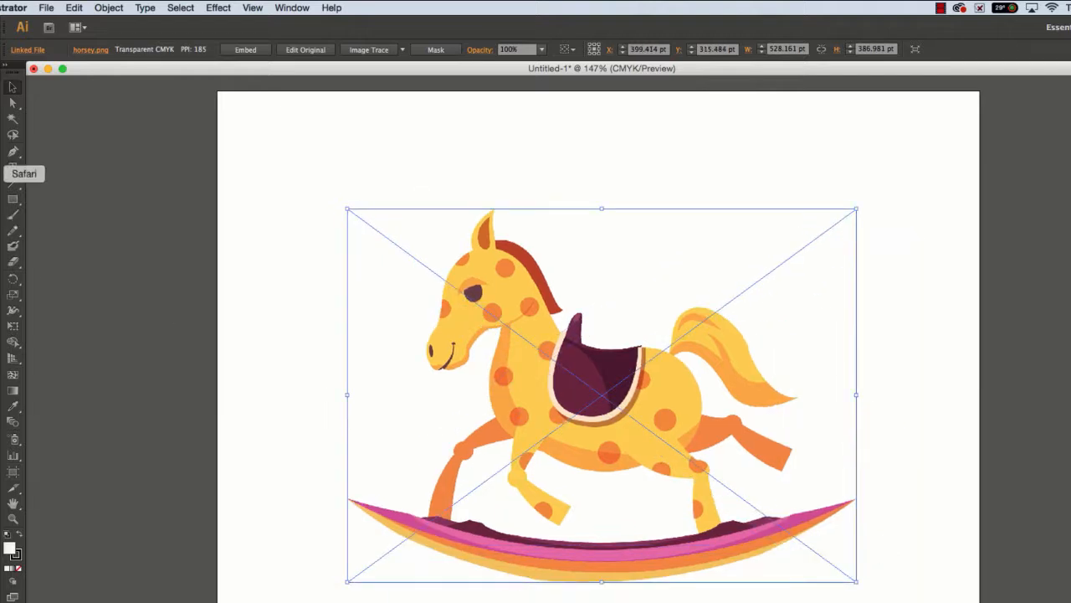
# Draw six overlapping rectangles around the horse image with the Rectangle tool.
pyautogui.click(12, 199)
pyautogui.moveTo(268, 149); pyautogui.dragTo(397, 276)
pyautogui.moveTo(356, 114); pyautogui.dragTo(486, 222)
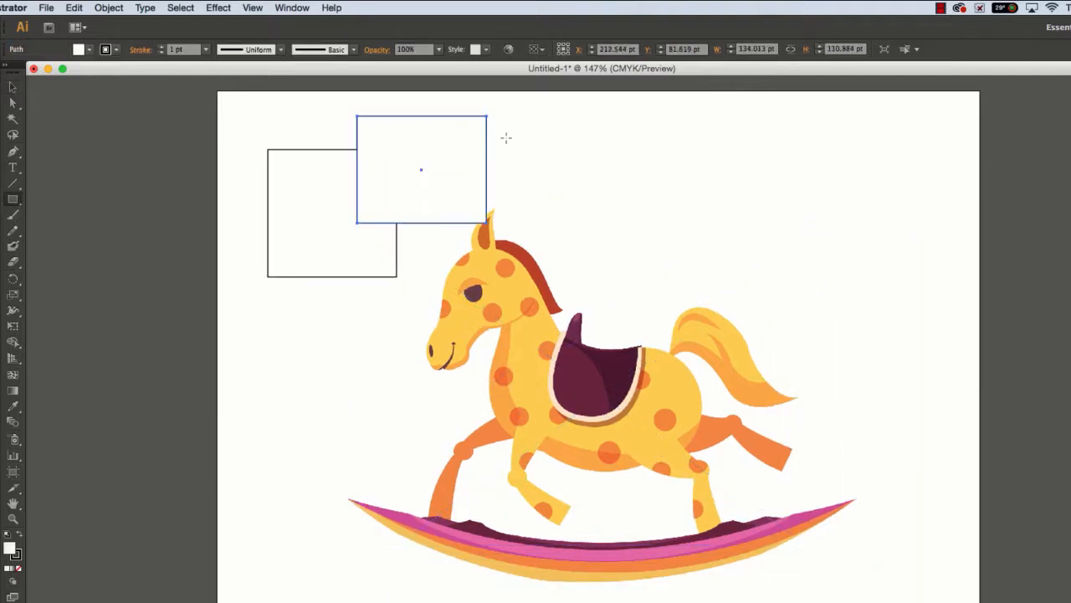
pyautogui.moveTo(467, 169); pyautogui.dragTo(609, 310)
pyautogui.moveTo(925, 596)
pyautogui.mouseDown()
pyautogui.moveTo(864, 478)
pyautogui.moveTo(807, 414)
pyautogui.mouseUp()
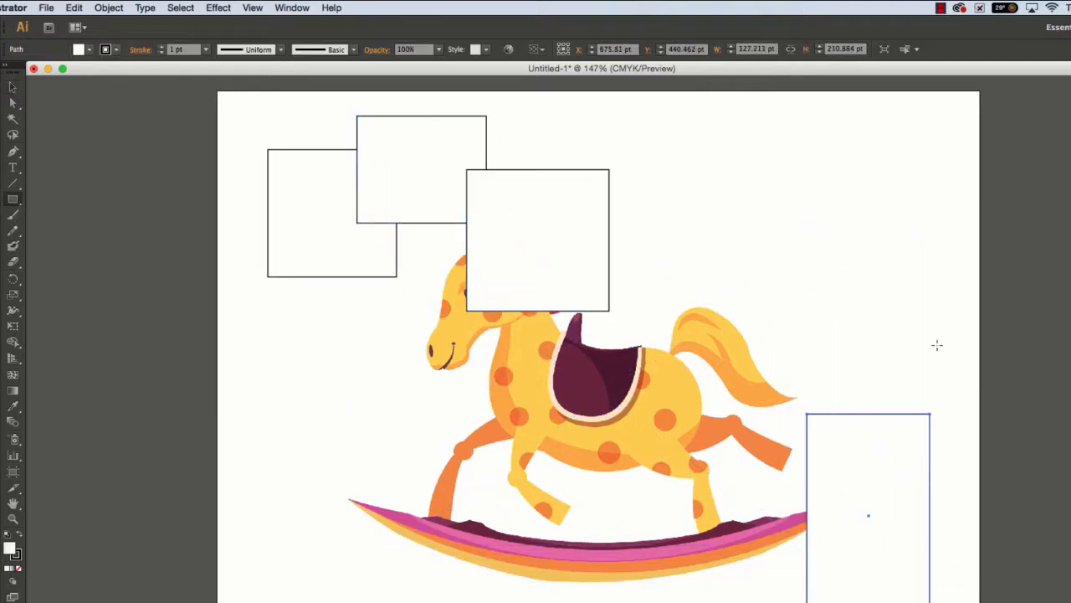
pyautogui.moveTo(939, 326); pyautogui.dragTo(841, 483)
pyautogui.moveTo(821, 233); pyautogui.dragTo(889, 358)
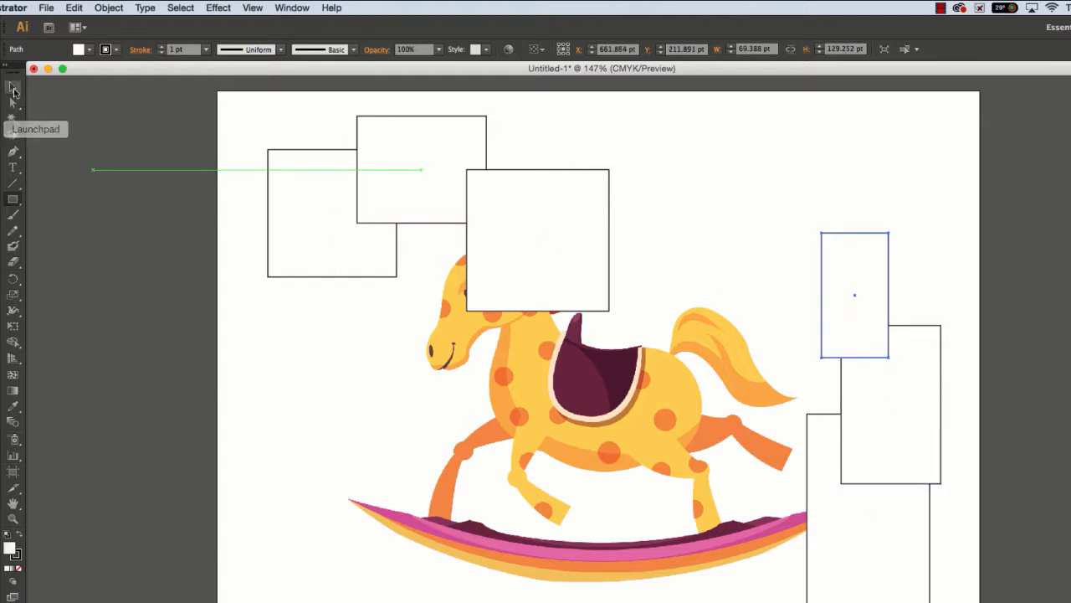
# Select the horse image and bring it to the front.
pyautogui.click(13, 87)
pyautogui.click(554, 452)
pyautogui.rightClick(552, 437)
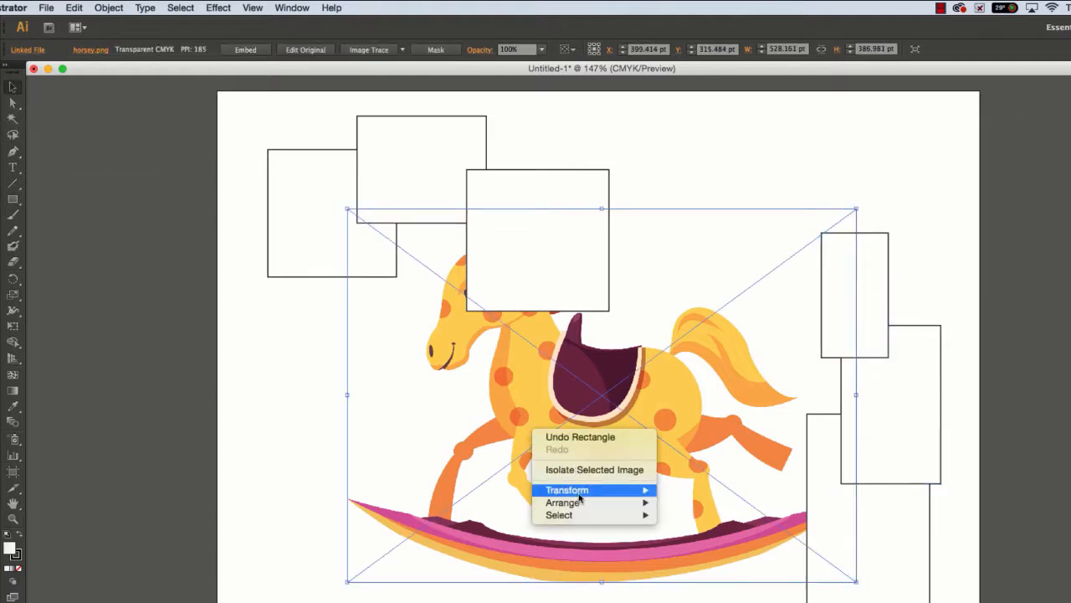
pyautogui.moveTo(577, 502)
pyautogui.click(712, 503)
# Select the three right-hand rectangles and arrange them in front of the horse image.
pyautogui.moveTo(1029, 599); pyautogui.dragTo(885, 227)
pyautogui.rightClick(885, 254)
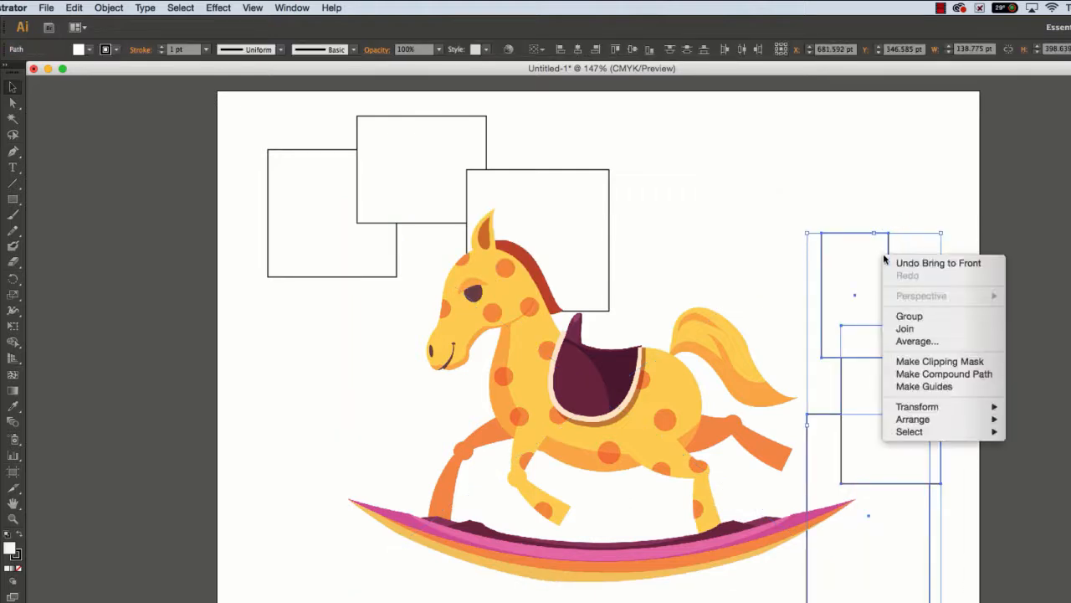
pyautogui.moveTo(924, 408)
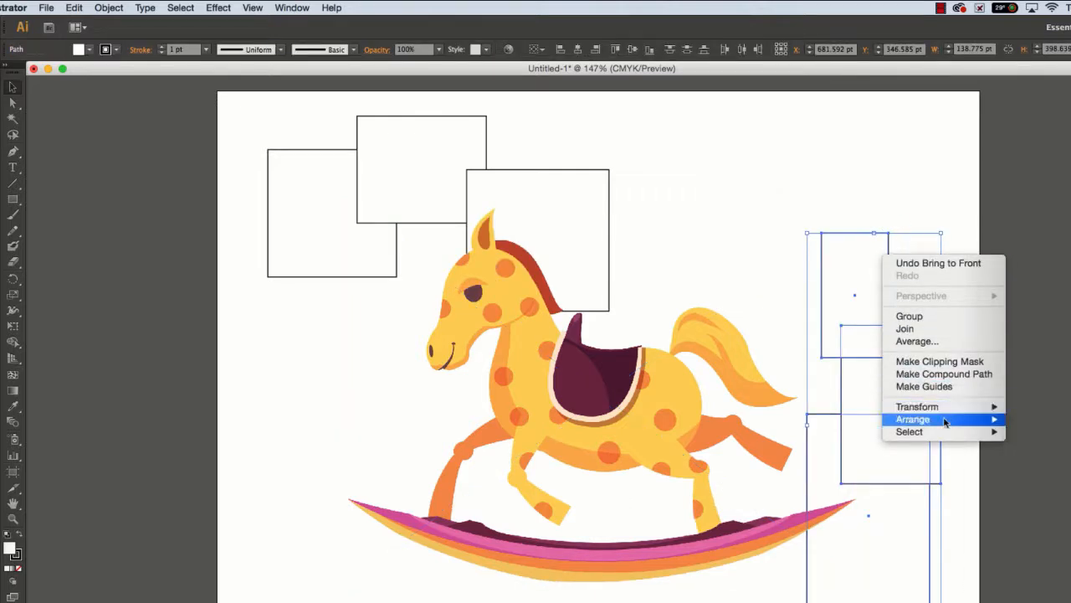
pyautogui.click(1056, 419)
pyautogui.click(849, 186)
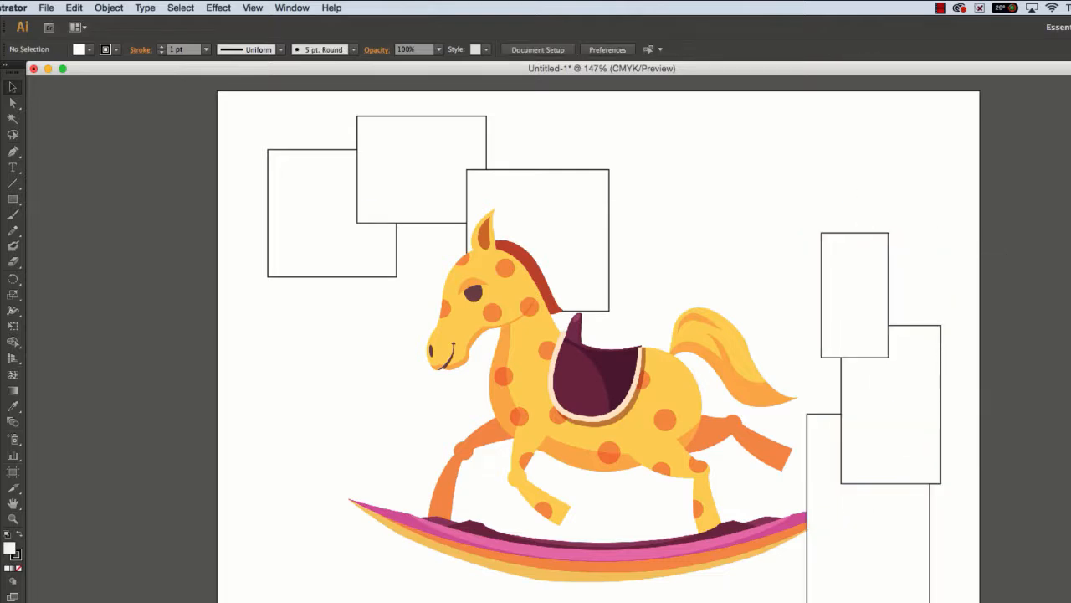
# Save the document to the Desktop as horsey.svg in SVG format, keeping the image embedded.
pyautogui.click(46, 7)
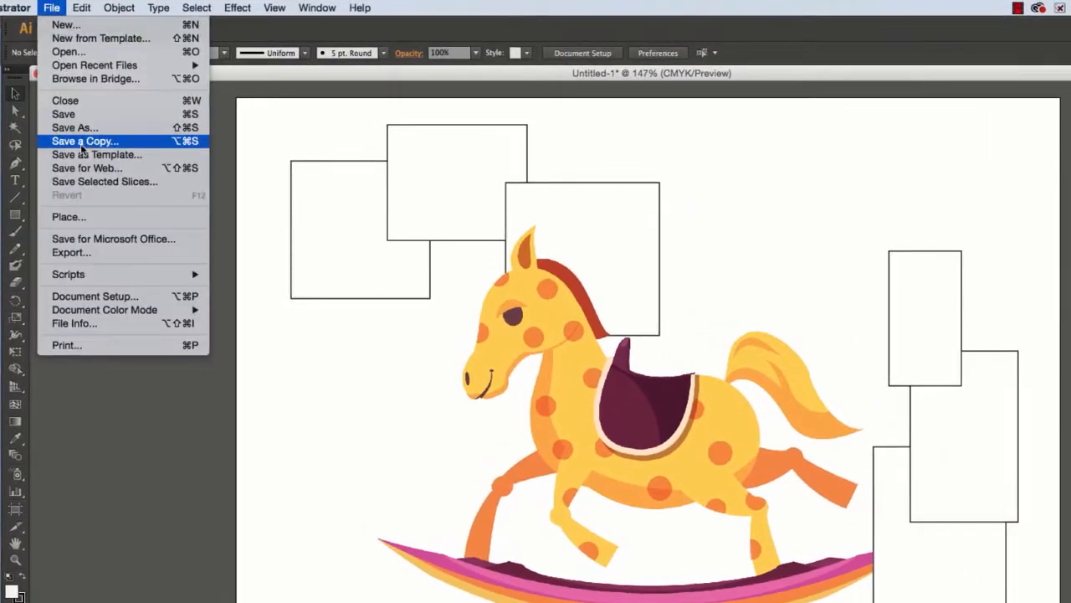
pyautogui.click(83, 127)
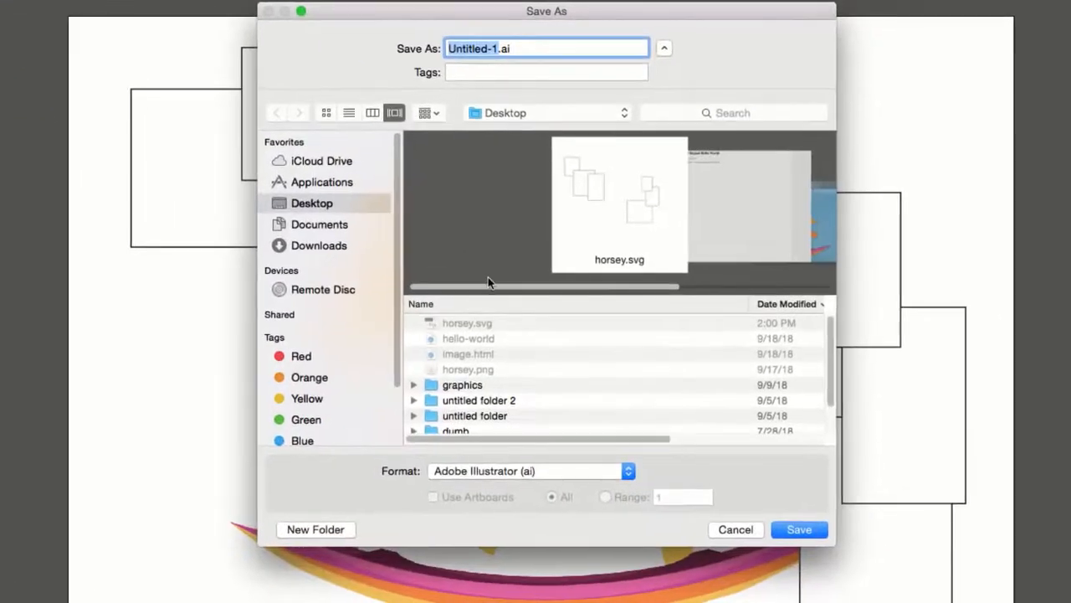
pyautogui.click(516, 473)
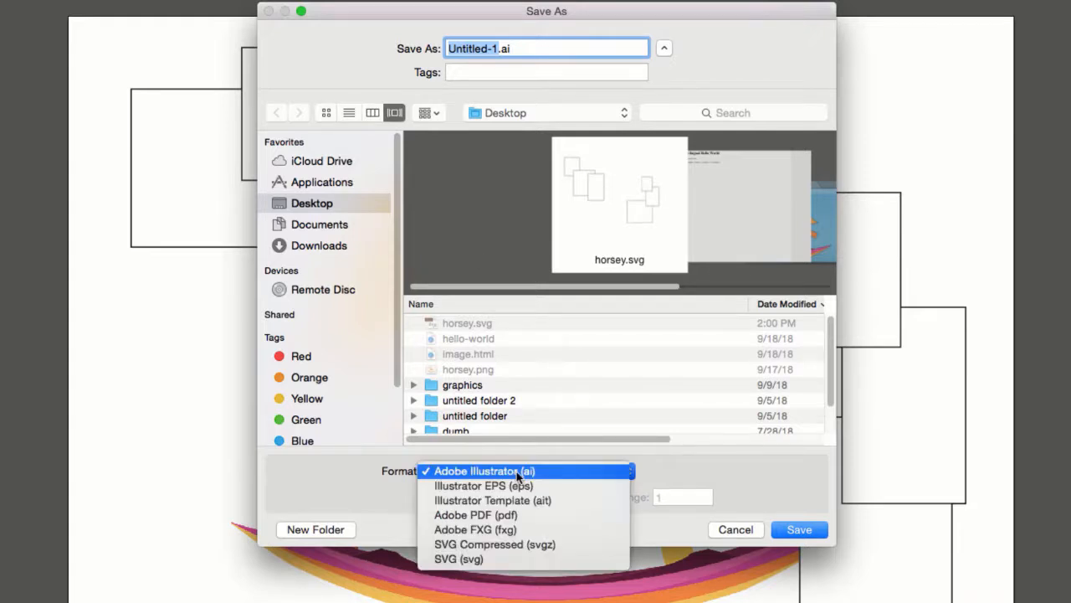
pyautogui.click(502, 559)
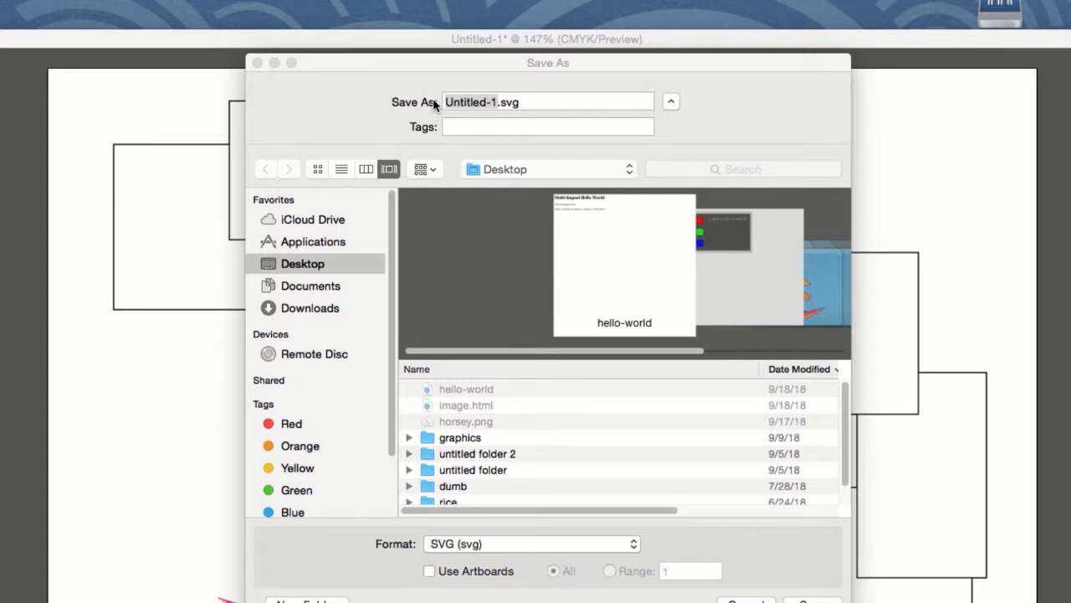
pyautogui.click(485, 101)
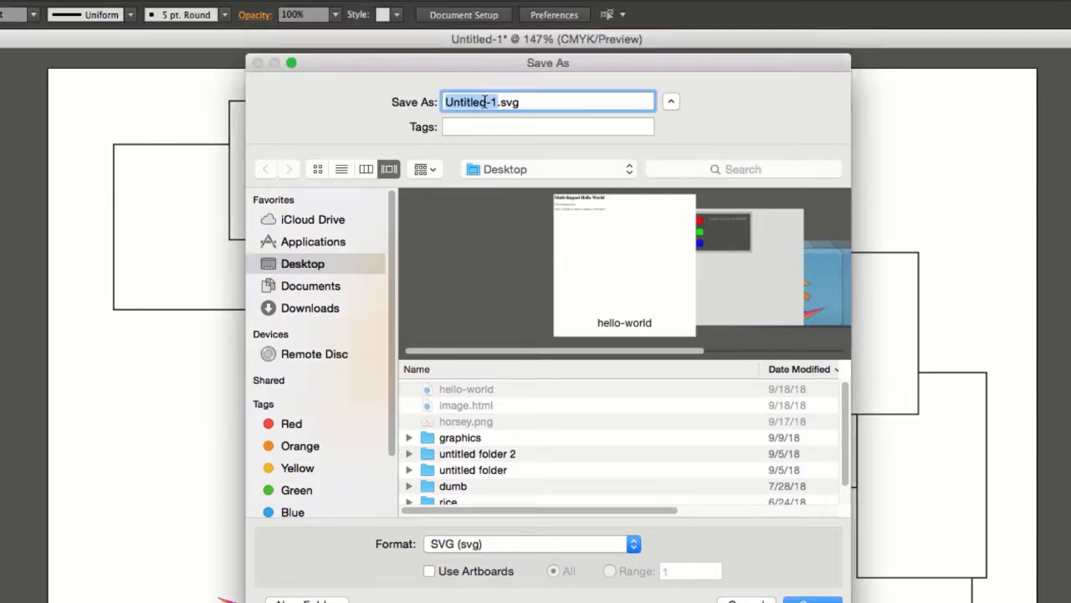
pyautogui.write('horsey')
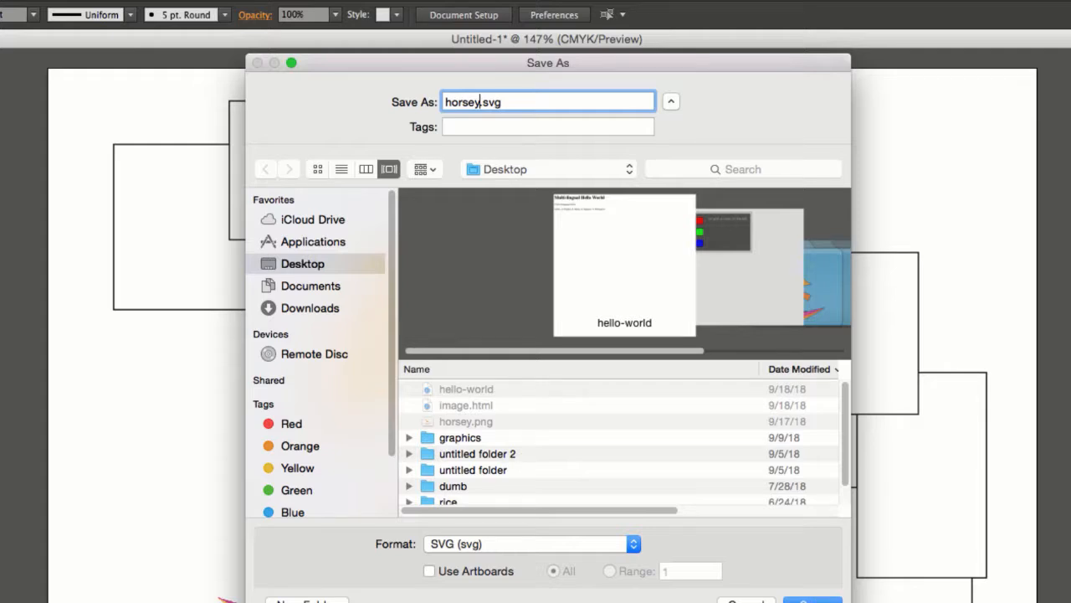
pyautogui.press('Return')
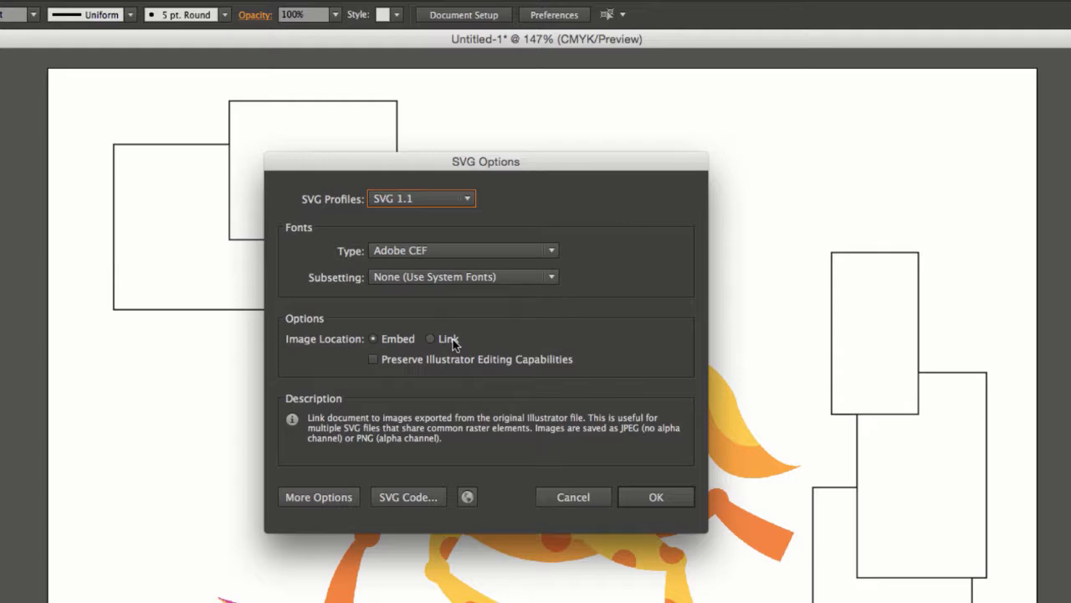
pyautogui.click(656, 498)
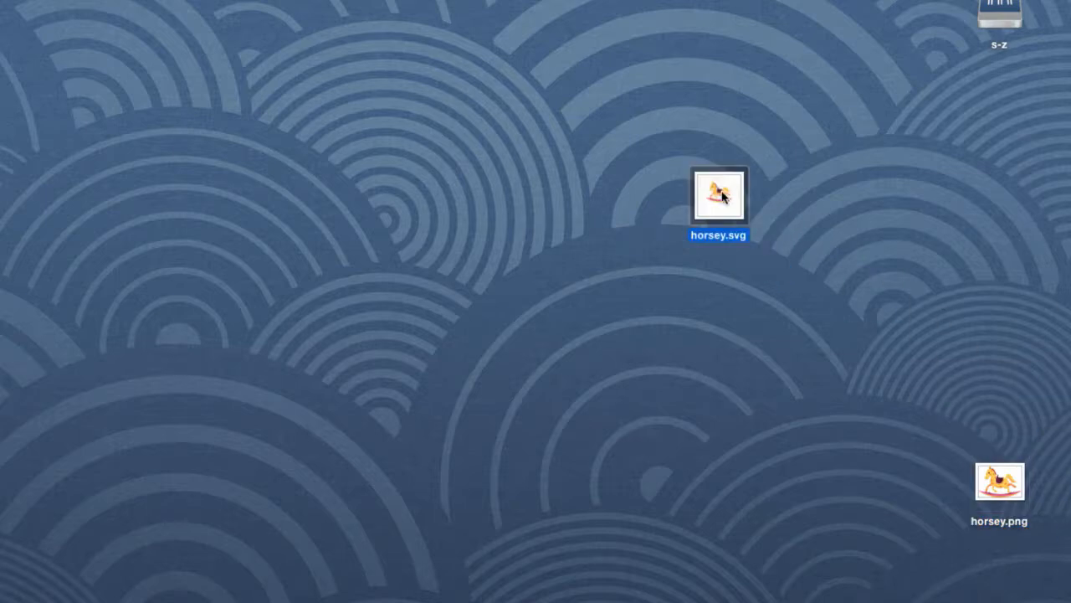
# Open horsey.svg from the Desktop in Safari.
pyautogui.rightClick(725, 193)
pyautogui.moveTo(748, 217)
pyautogui.click(995, 335)
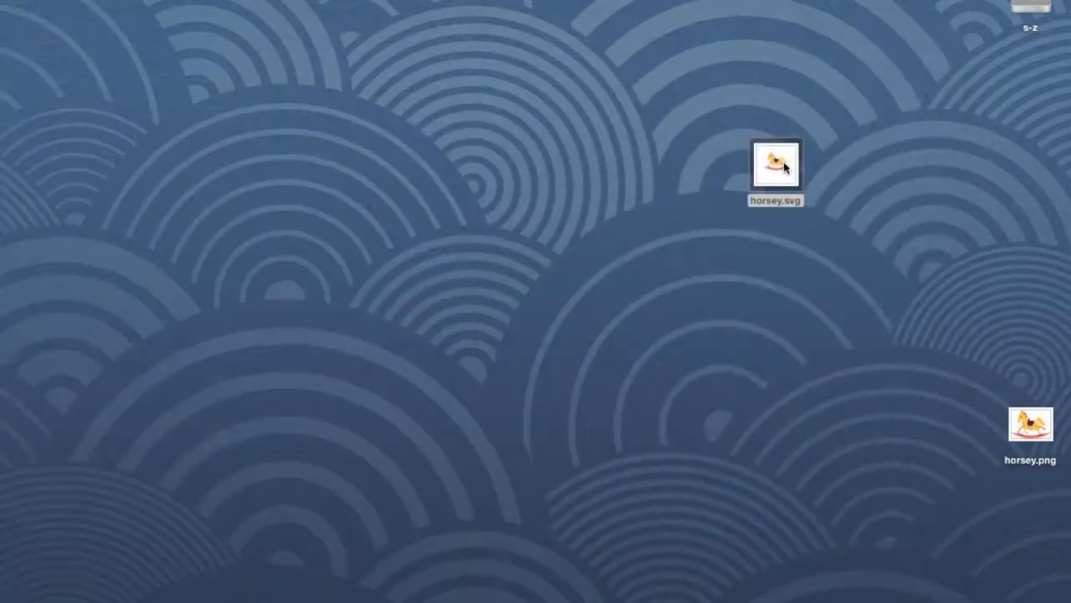
# Open horsey.svg from the Desktop in the Atom editor.
pyautogui.rightClick(785, 162)
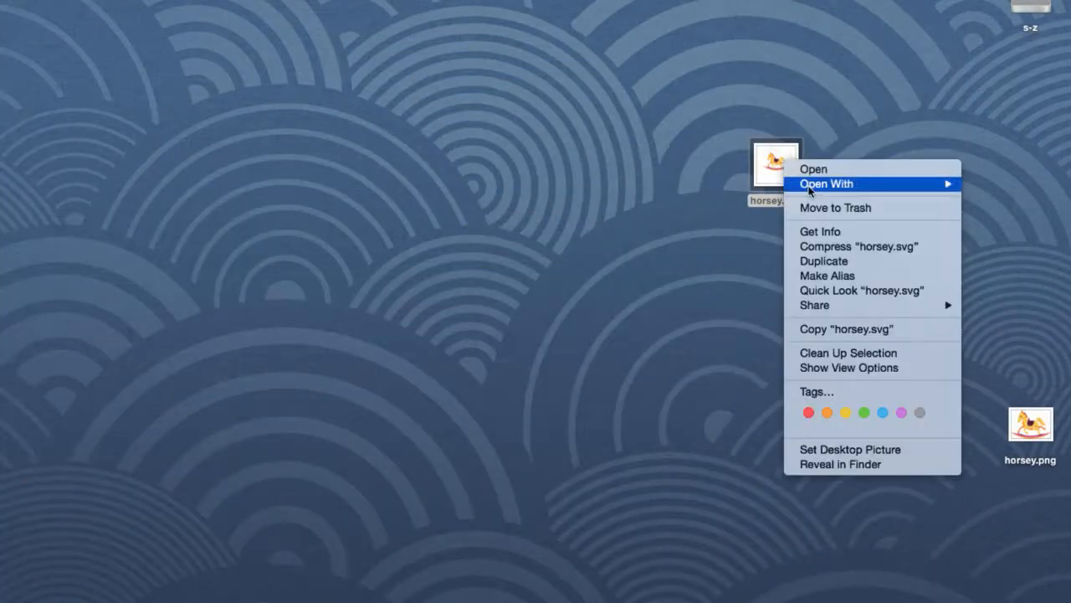
pyautogui.moveTo(829, 184)
pyautogui.click(1021, 210)
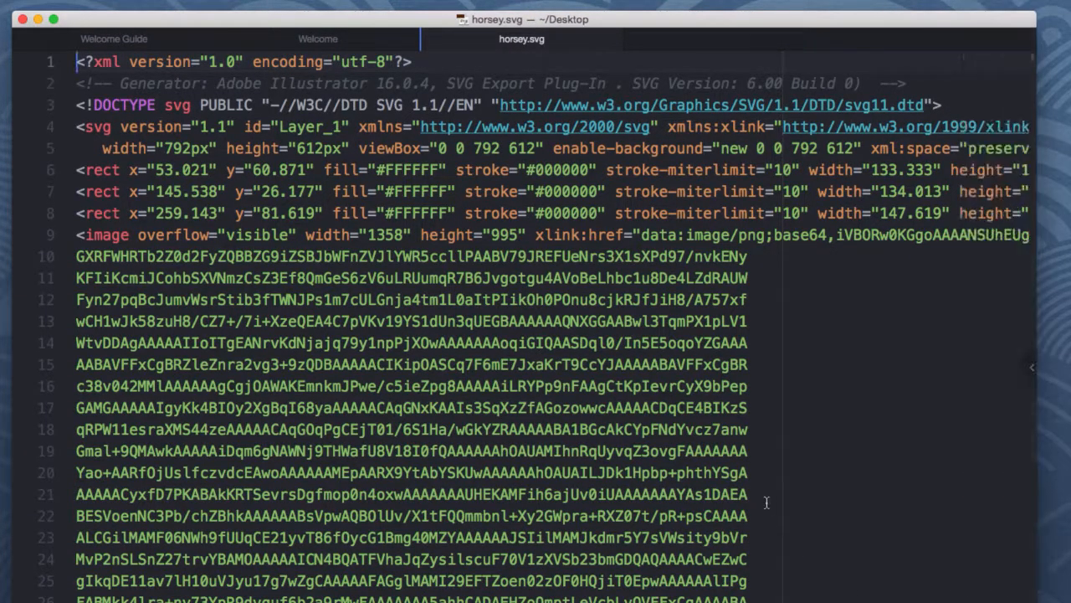
# Scroll through the SVG code to examine the embedded base64 image data and the rectangle elements.
pyautogui.scroll(-3, 724, 465)
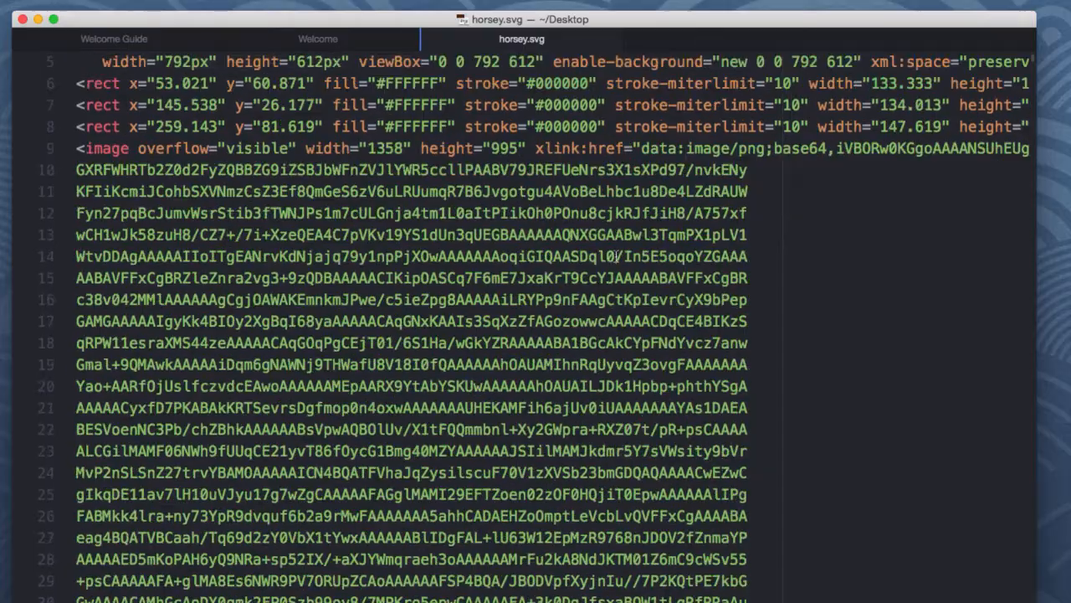
pyautogui.scroll(-18, 599, 347)
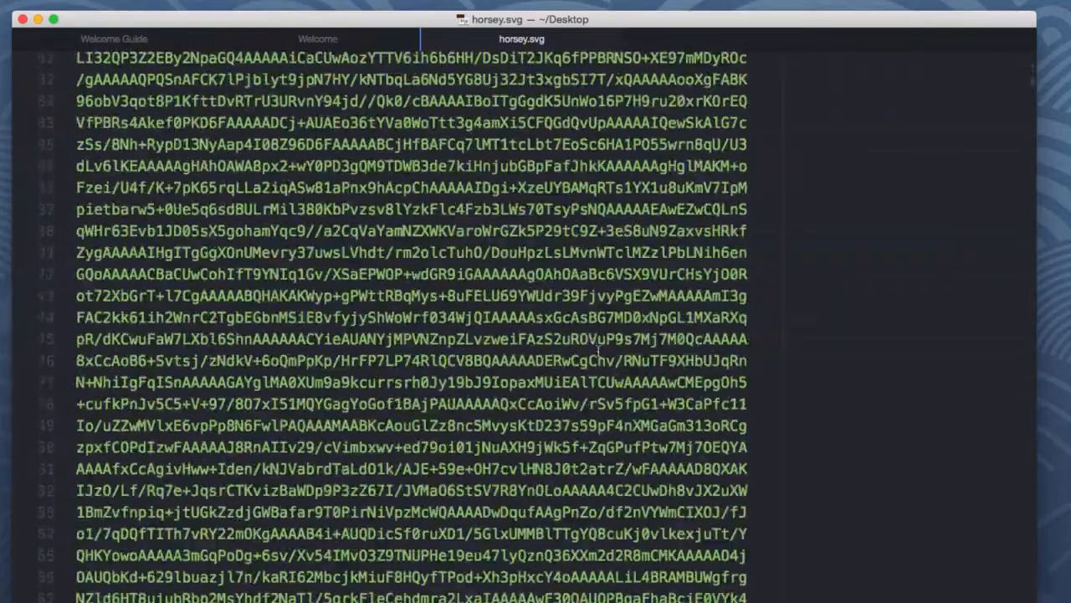
pyautogui.scroll(-20, 599, 348)
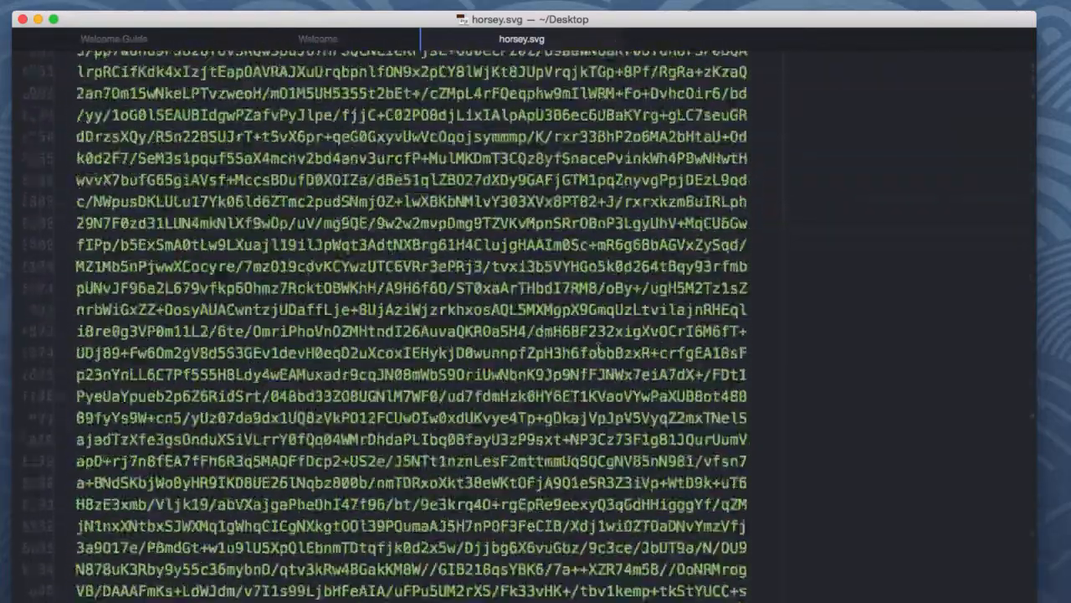
pyautogui.scroll(20, 599, 347)
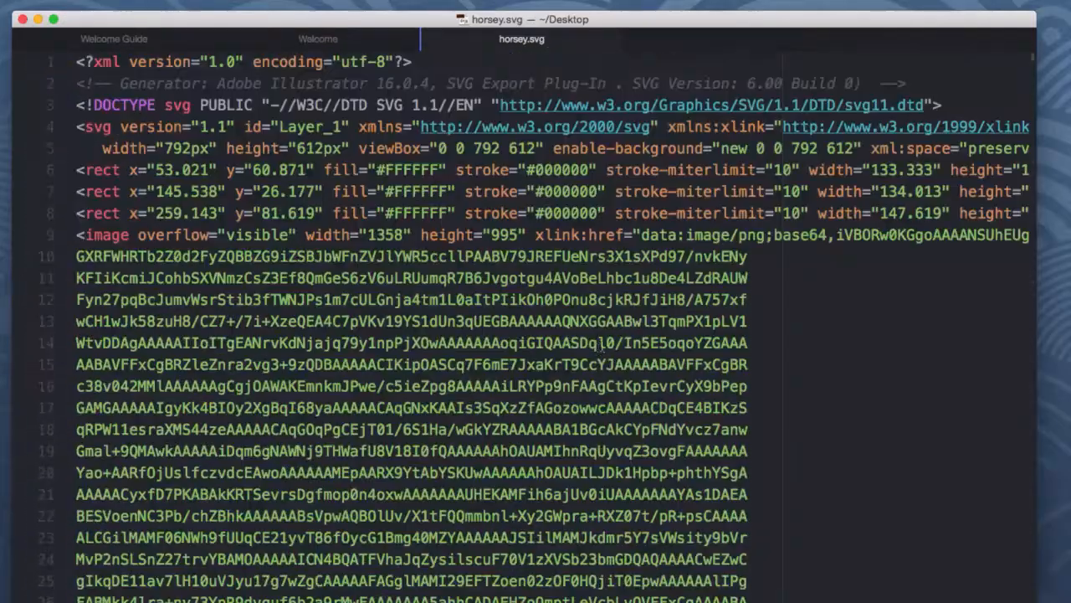
pyautogui.moveTo(120, 170); pyautogui.dragTo(131, 255)
pyautogui.click(199, 321)
pyautogui.scroll(-20, 251, 365)
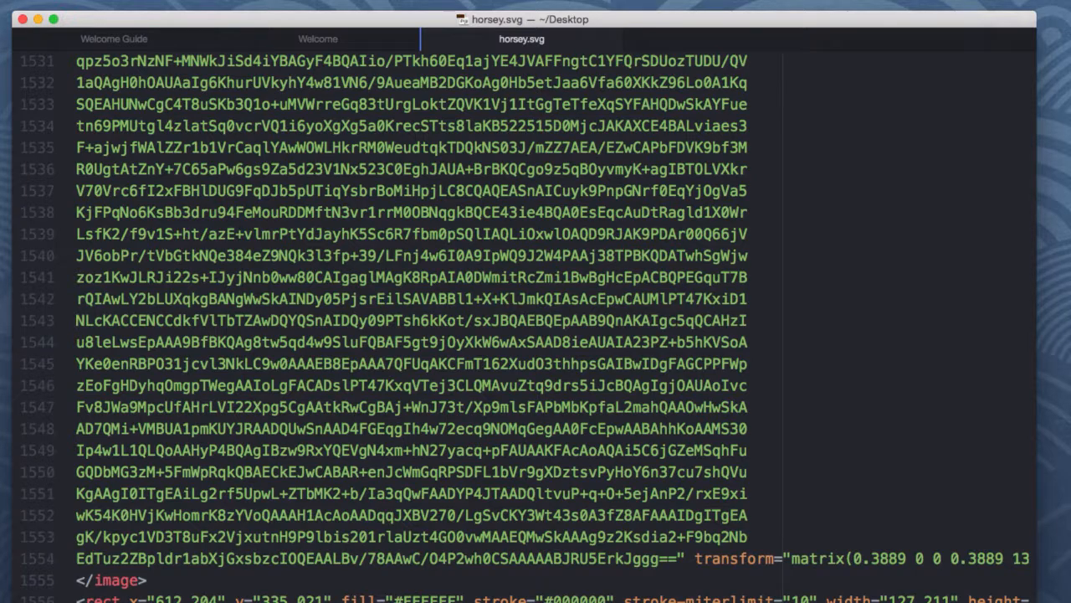
pyautogui.click(333, 378)
# Turn on soft wrap in the editor and return to the top of the file.
pyautogui.click(89, 0)
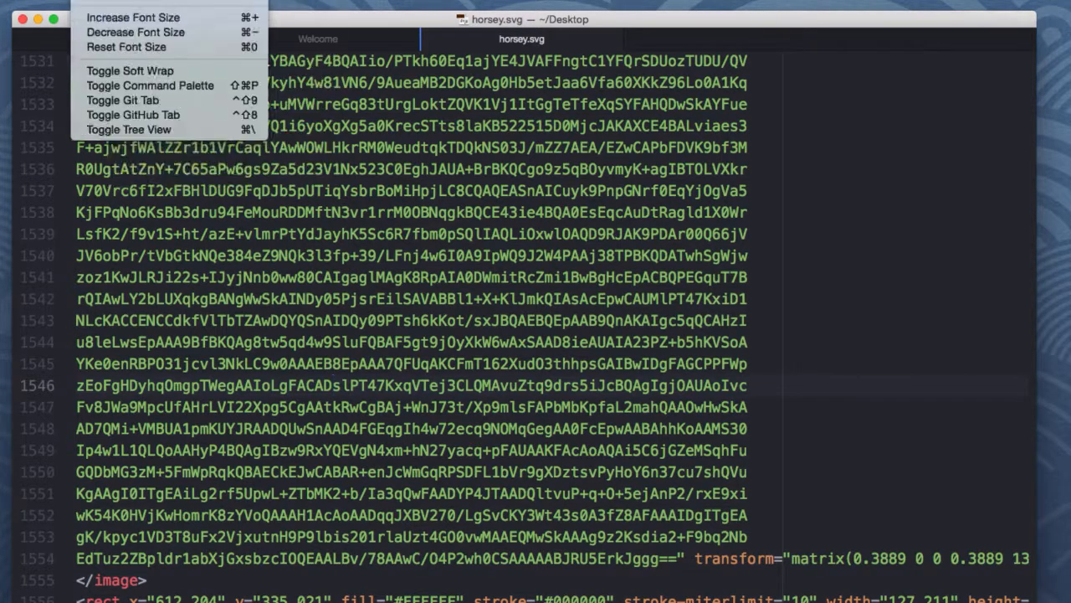
pyautogui.click(129, 71)
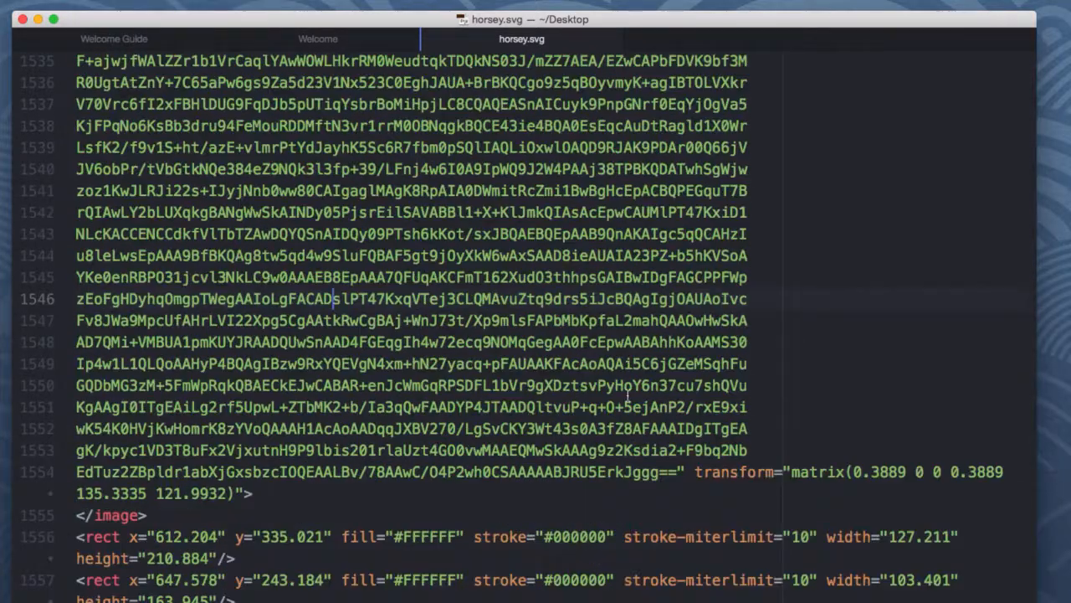
pyautogui.click(750, 404)
pyautogui.scroll(20, 694, 368)
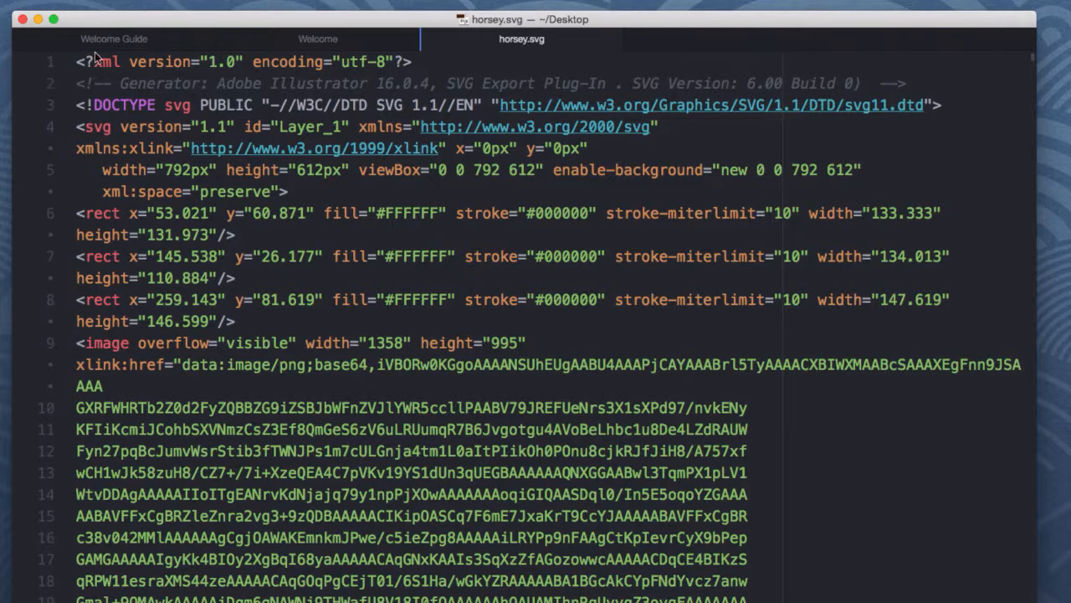
# Back in Illustrator, save the graphic as horsey2.svg in SVG format with the image location set to Link.
pyautogui.click(38, 19)
pyautogui.click(3, 400)
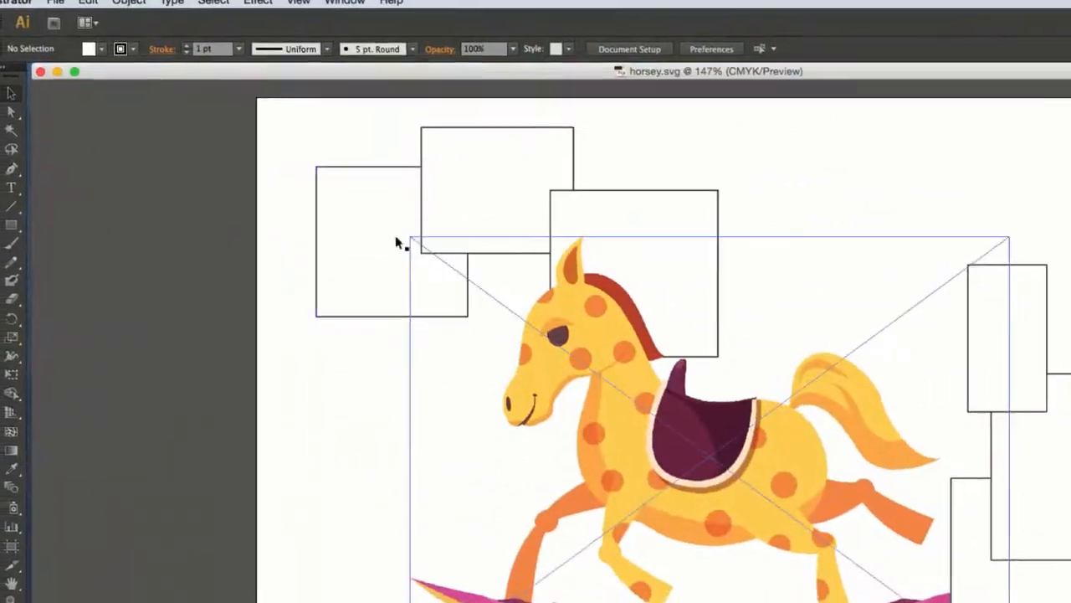
pyautogui.click(56, 2)
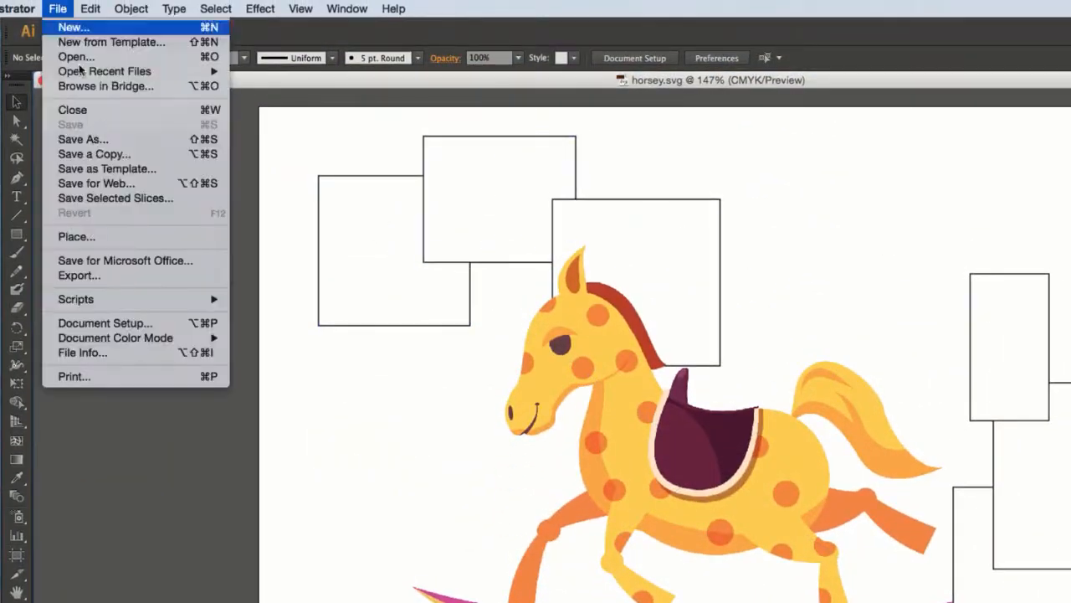
pyautogui.click(83, 139)
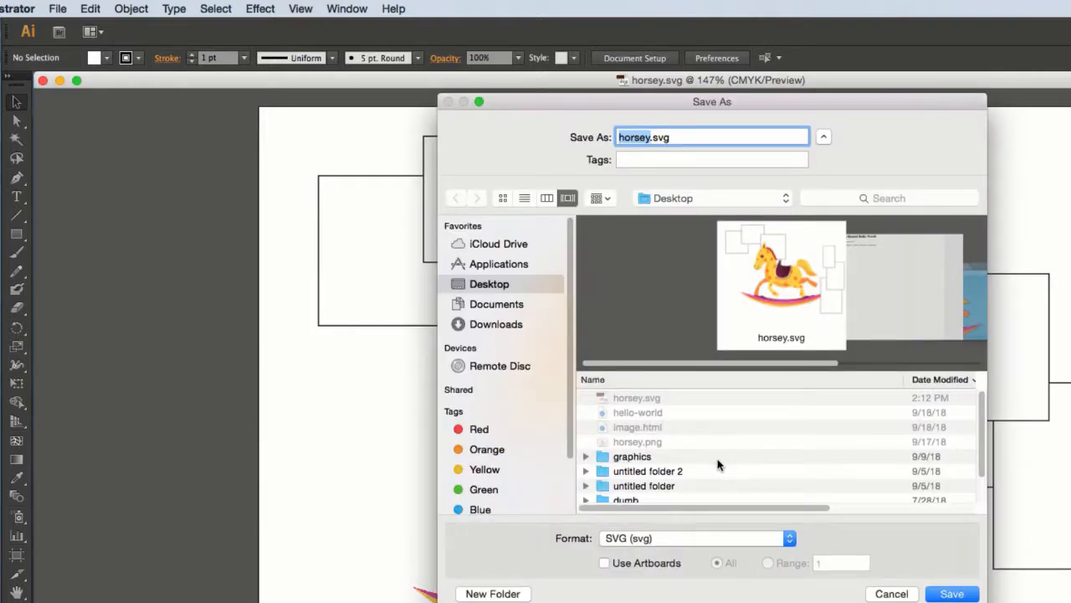
pyautogui.click(653, 136)
pyautogui.press('Return')
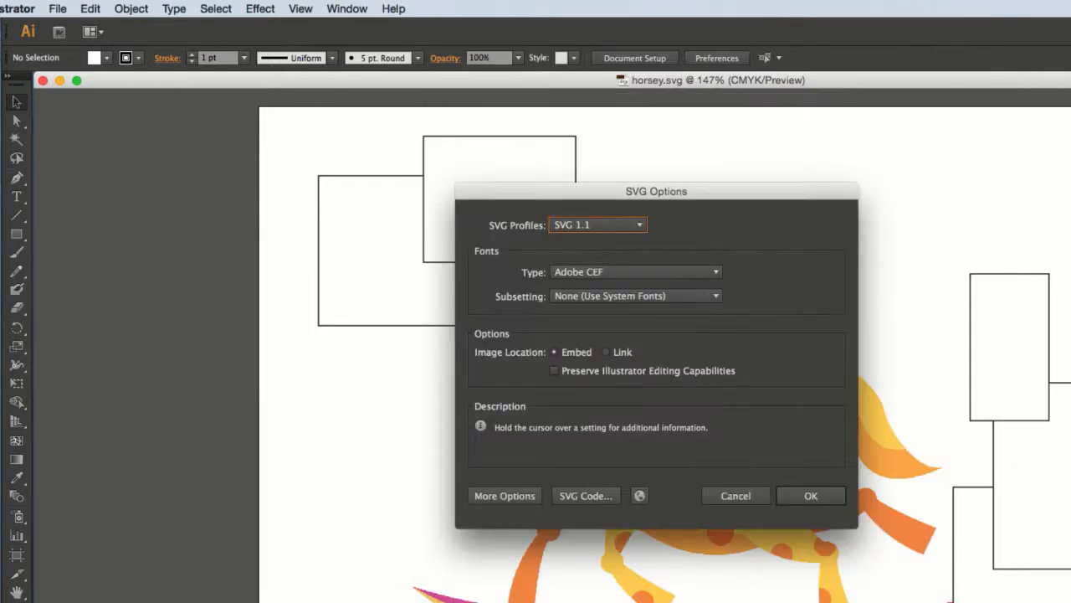
pyautogui.click(608, 352)
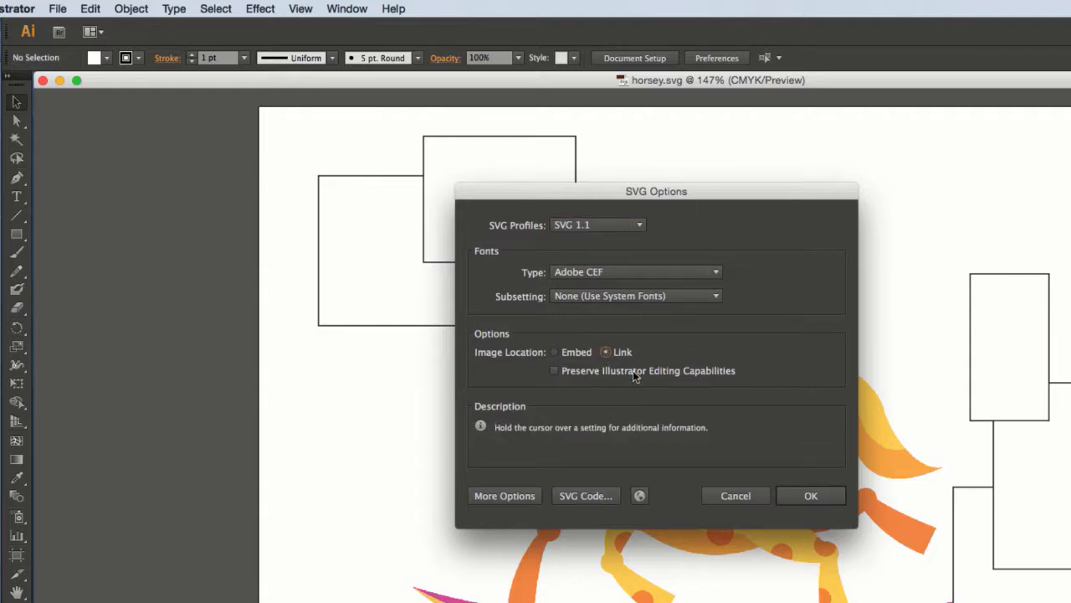
pyautogui.click(812, 495)
# Open horsey2.svg from the Desktop in Safari.
pyautogui.click(61, 79)
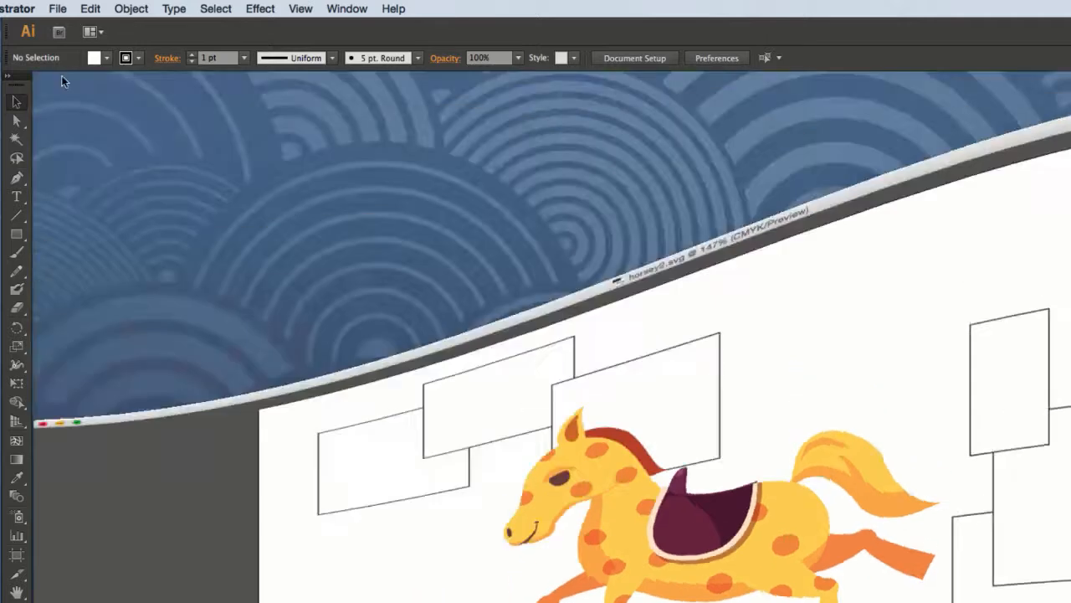
pyautogui.click(809, 375)
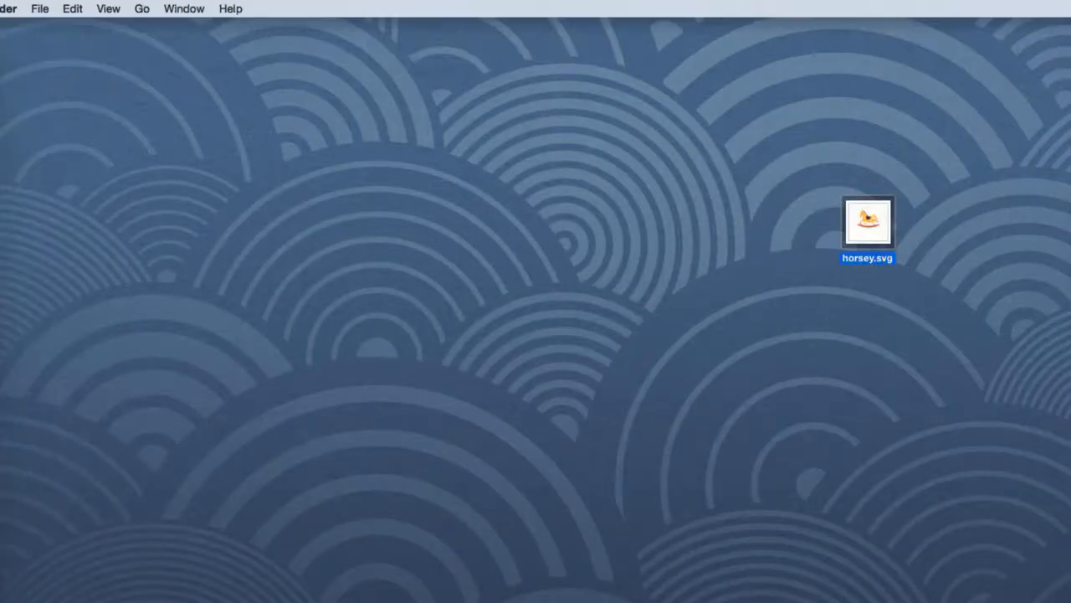
pyautogui.rightClick(859, 304)
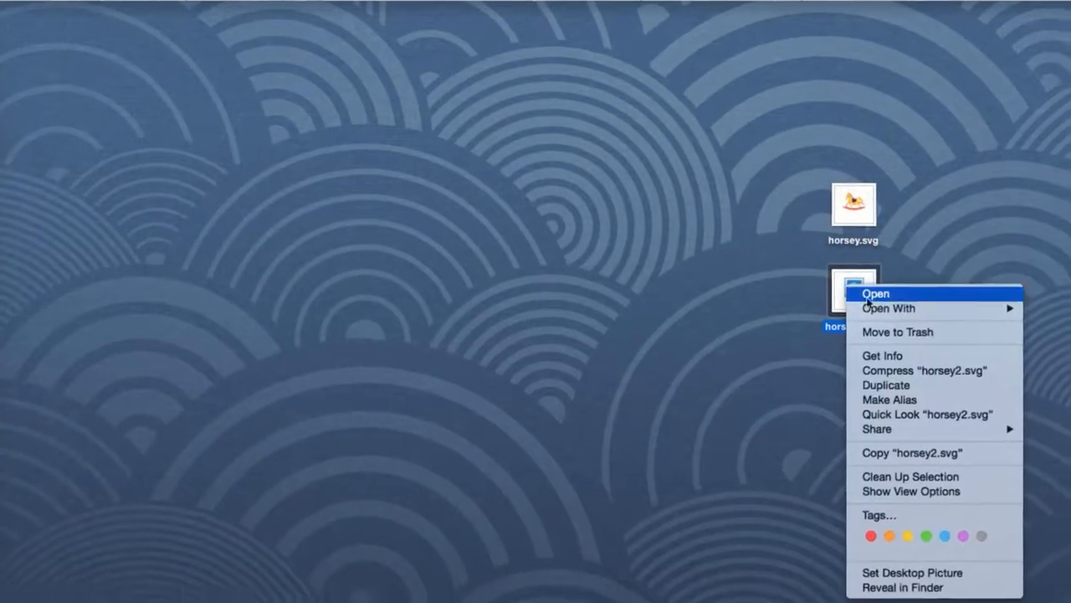
pyautogui.click(737, 302)
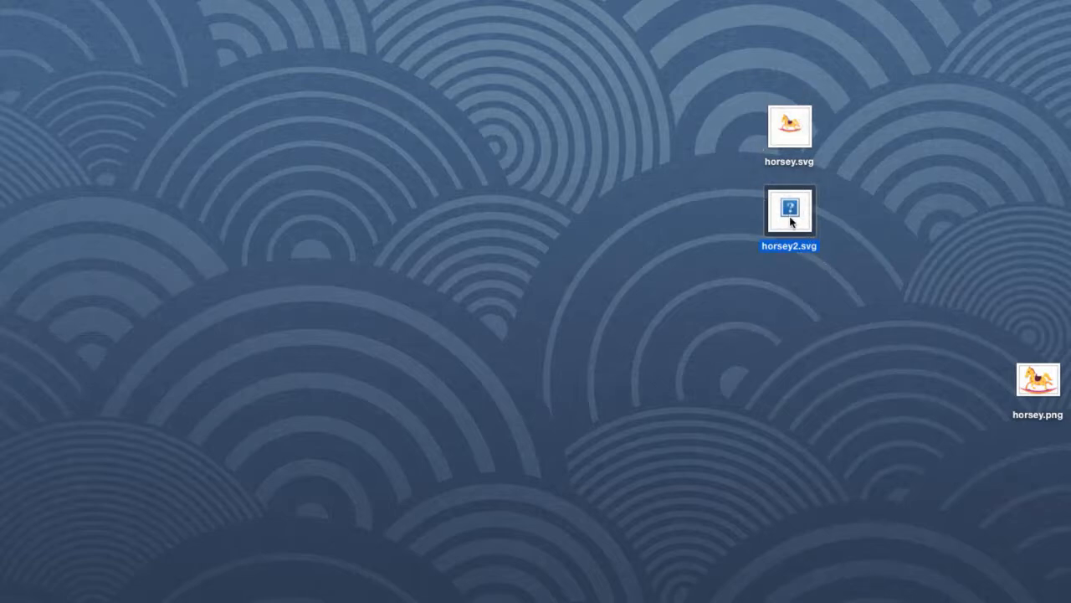
pyautogui.rightClick(791, 217)
pyautogui.moveTo(834, 239)
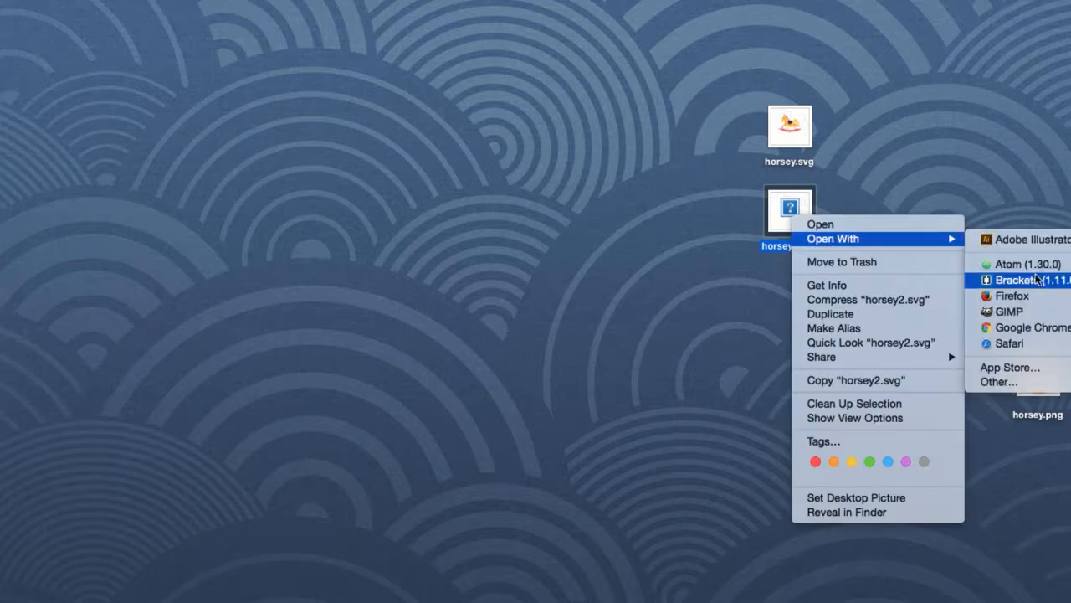
pyautogui.click(1038, 343)
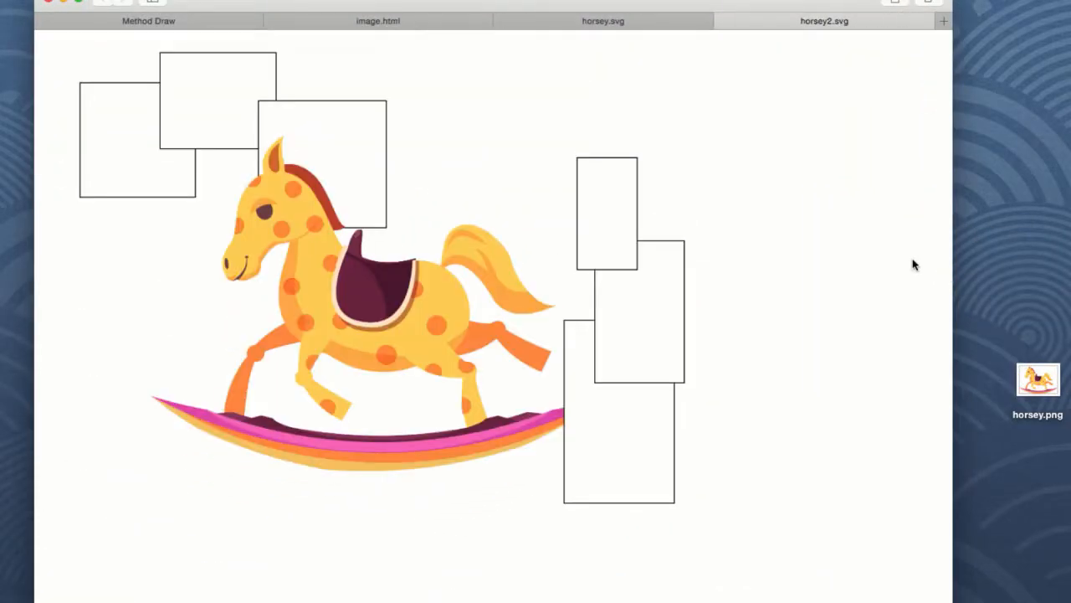
# Open horsey2.svg in the Atom editor and turn on soft wrap to view its code.
pyautogui.click(64, 2)
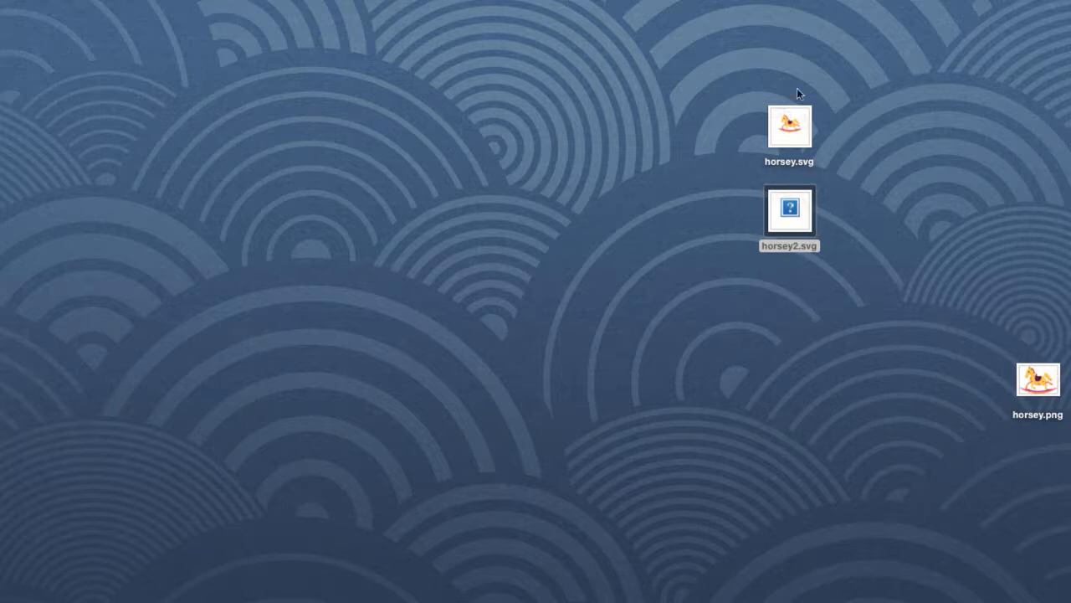
pyautogui.rightClick(799, 208)
pyautogui.press('Escape')
pyautogui.rightClick(793, 209)
pyautogui.moveTo(834, 235)
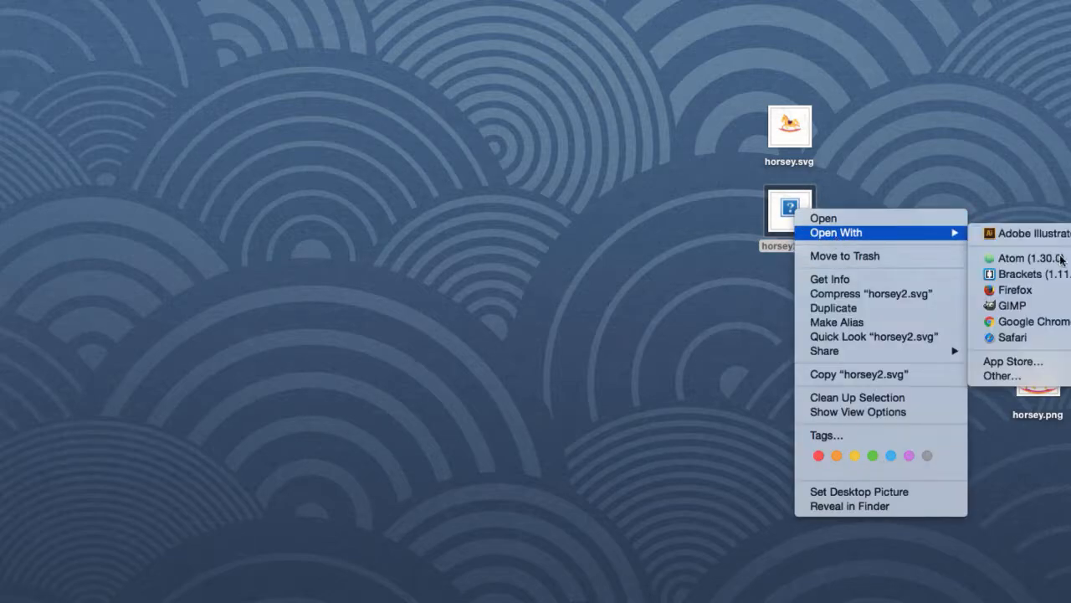
pyautogui.click(1059, 259)
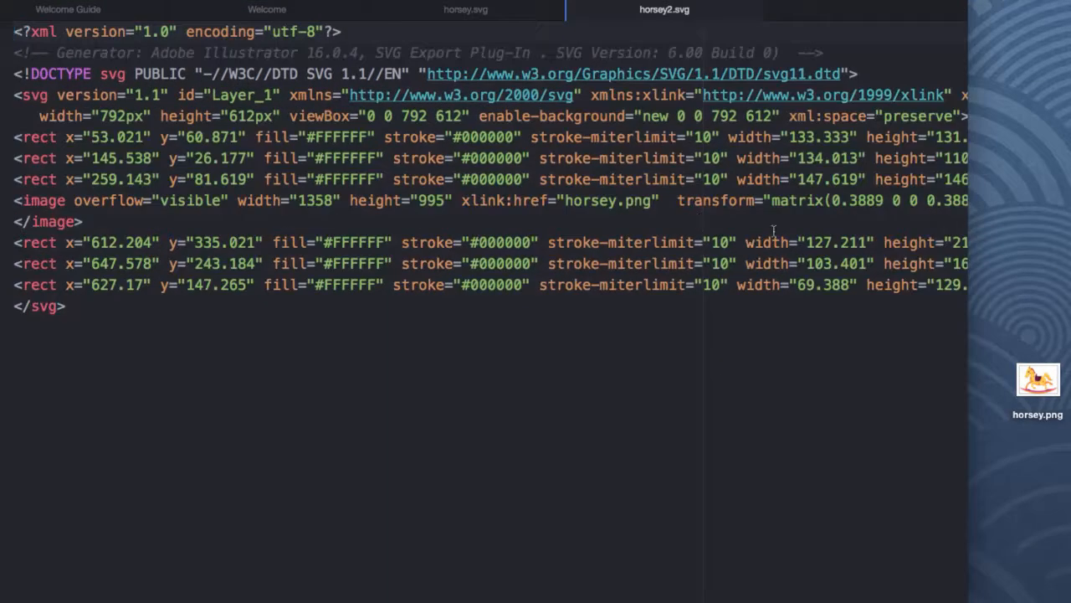
pyautogui.click(252, 221)
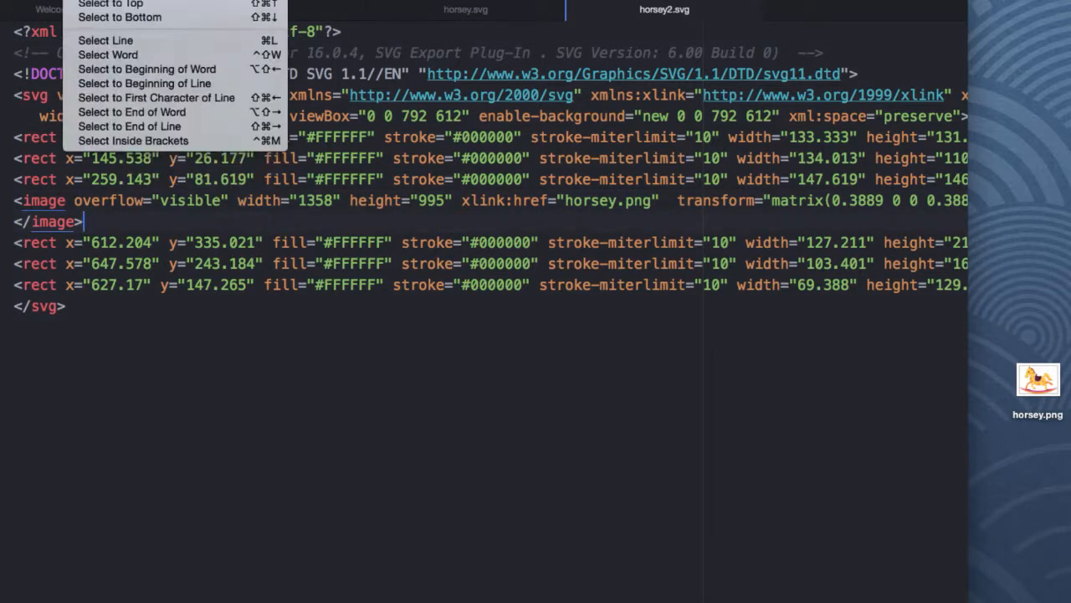
pyautogui.click(77, 40)
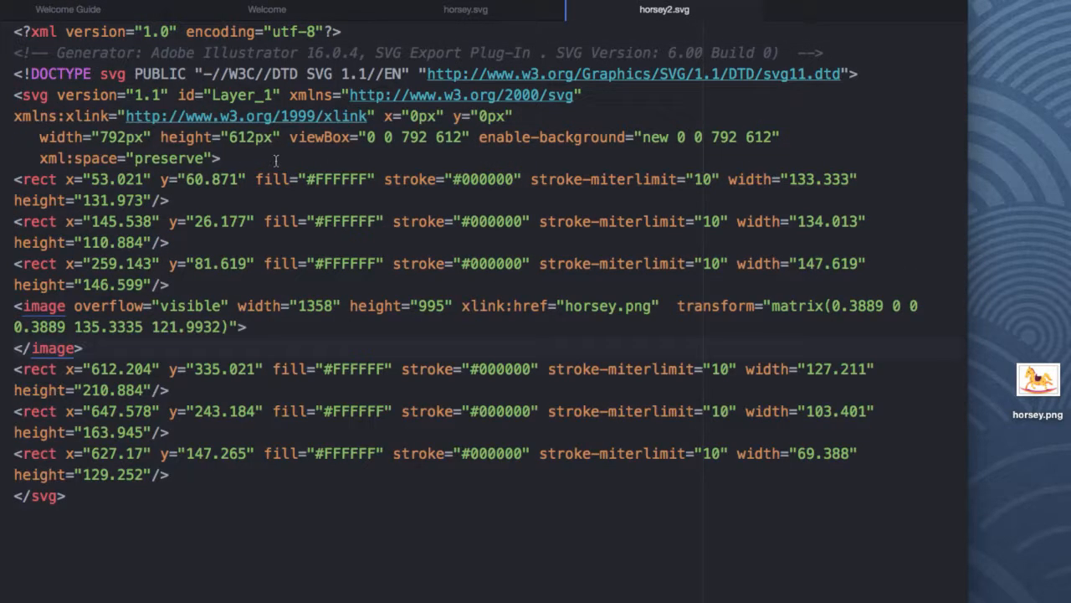
# Compare the linked image element in horsey2.svg with the embedded image element in horsey.svg.
pyautogui.click(359, 263)
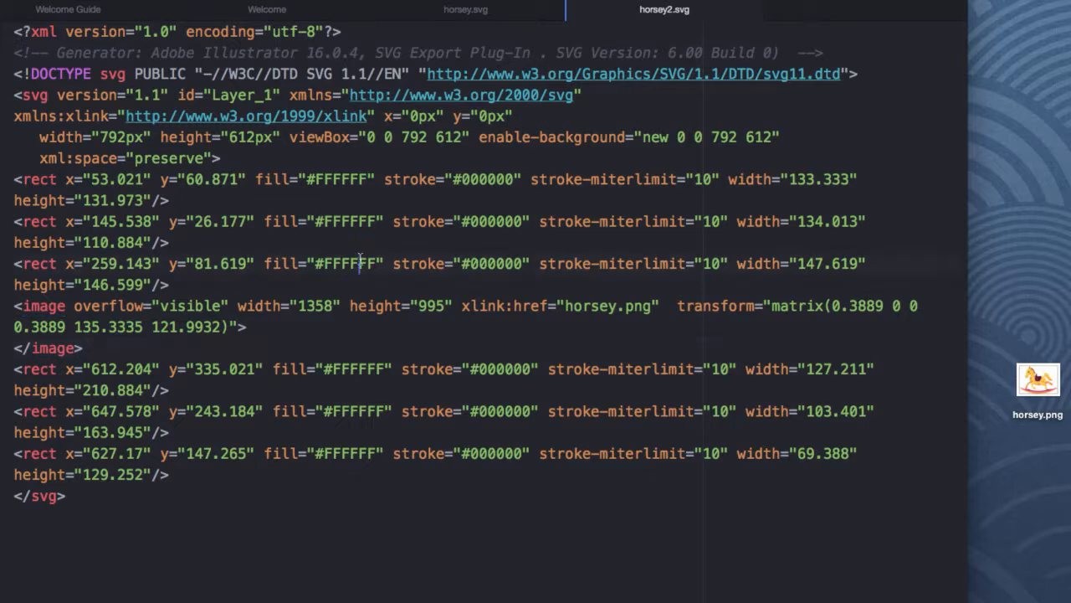
pyautogui.click(74, 306)
pyautogui.moveTo(248, 328); pyautogui.dragTo(12, 307)
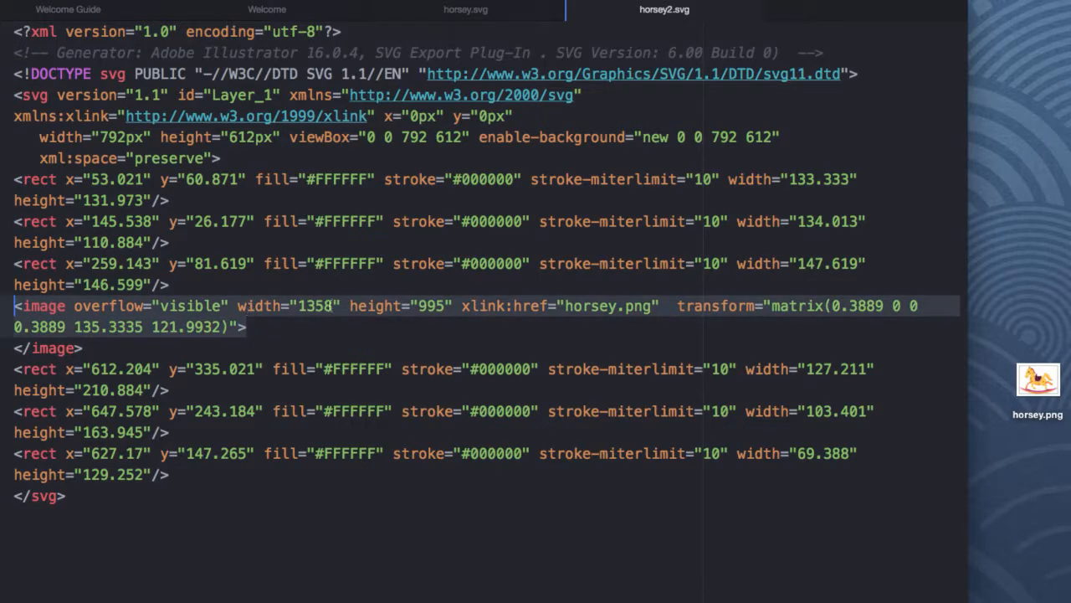
pyautogui.click(473, 320)
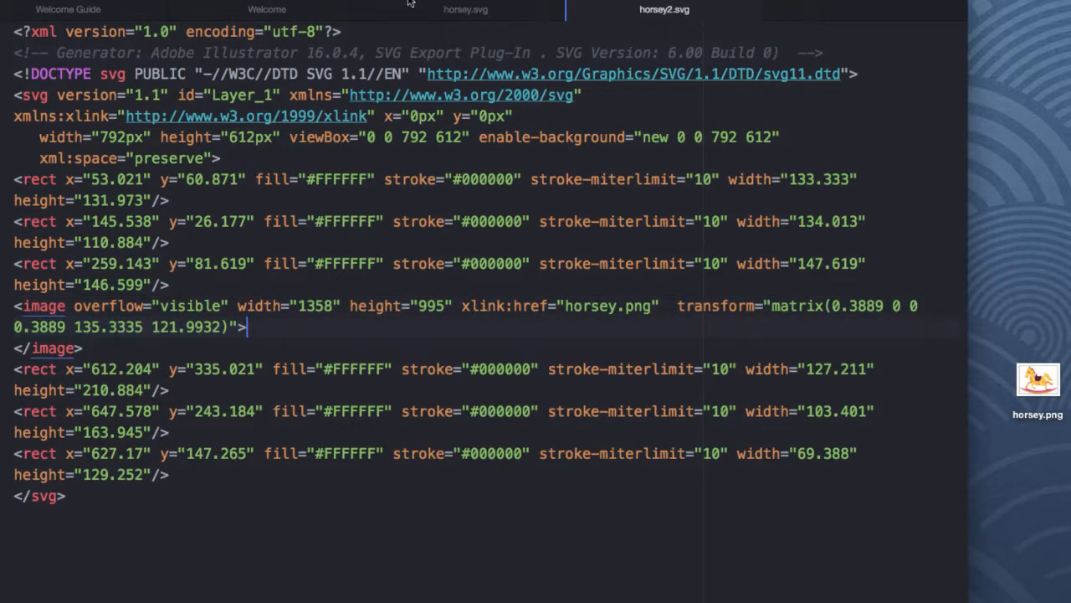
pyautogui.click(465, 9)
pyautogui.scroll(-20, 475, 220)
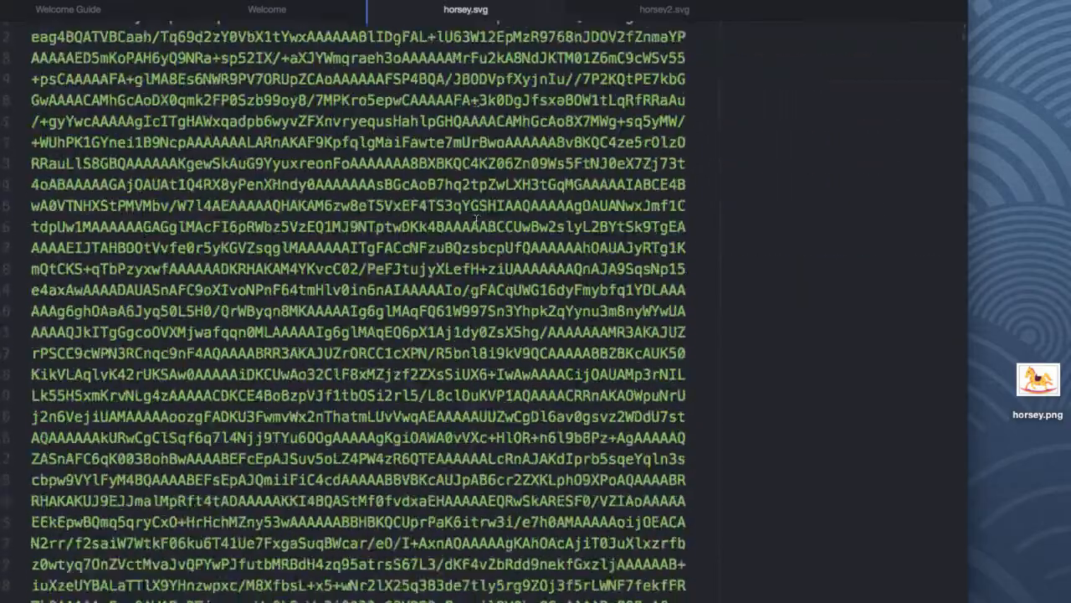
pyautogui.scroll(20, 476, 221)
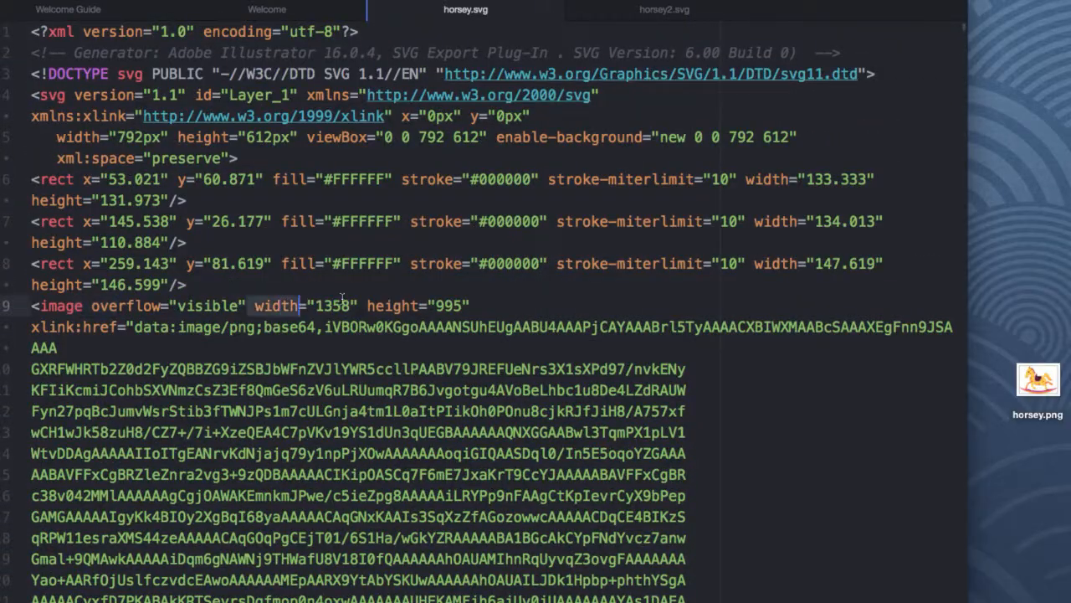
pyautogui.click(77, 326)
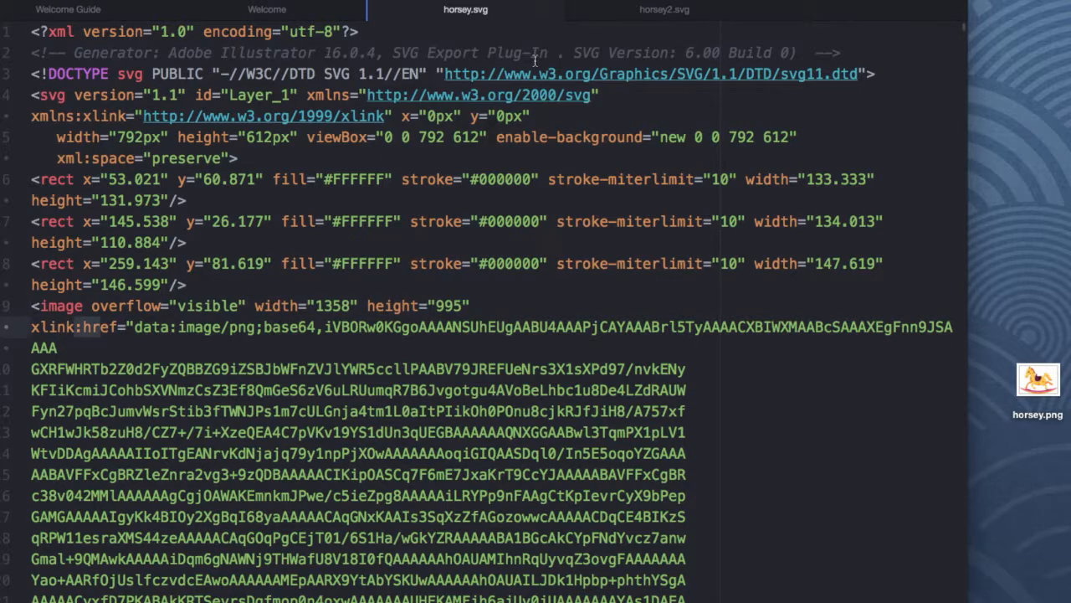
pyautogui.click(630, 17)
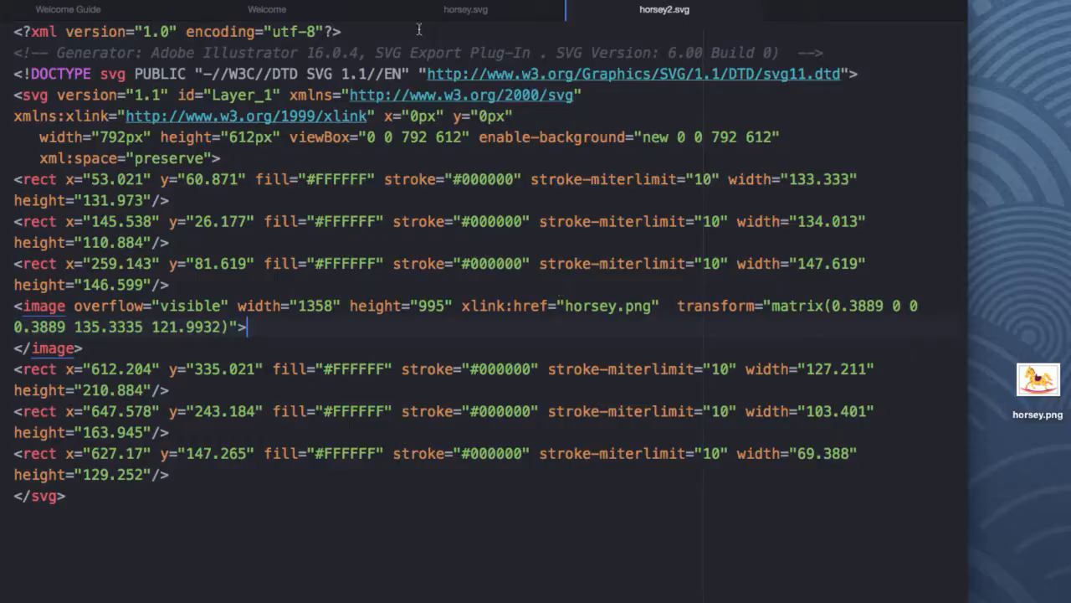
pyautogui.click(457, 8)
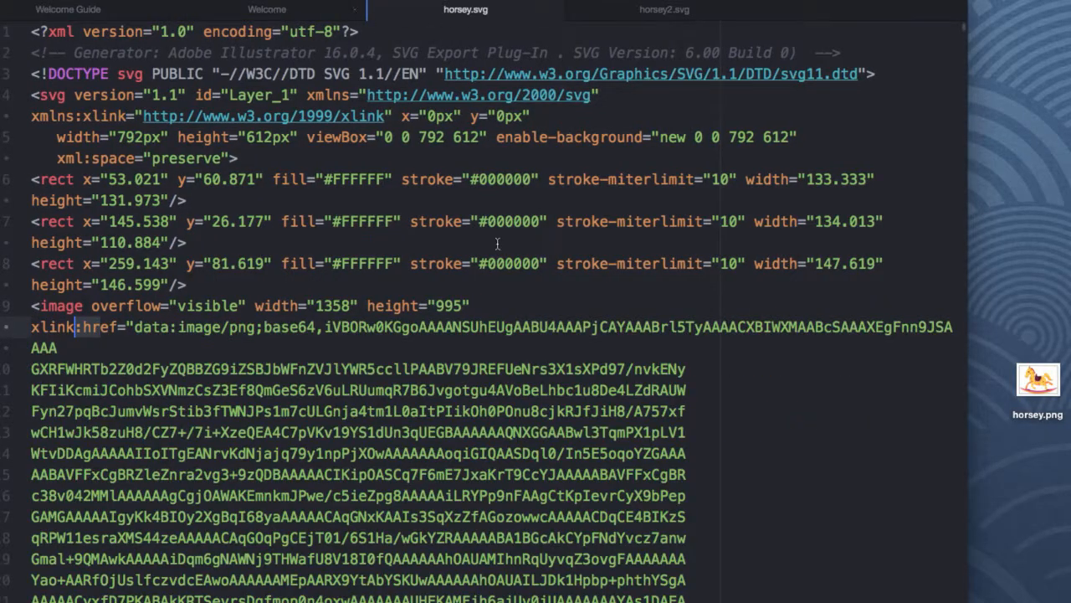
# Scroll through the embedded base64 image data in horsey.svg and return to the top.
pyautogui.scroll(-10, 499, 241)
pyautogui.scroll(-15, 499, 241)
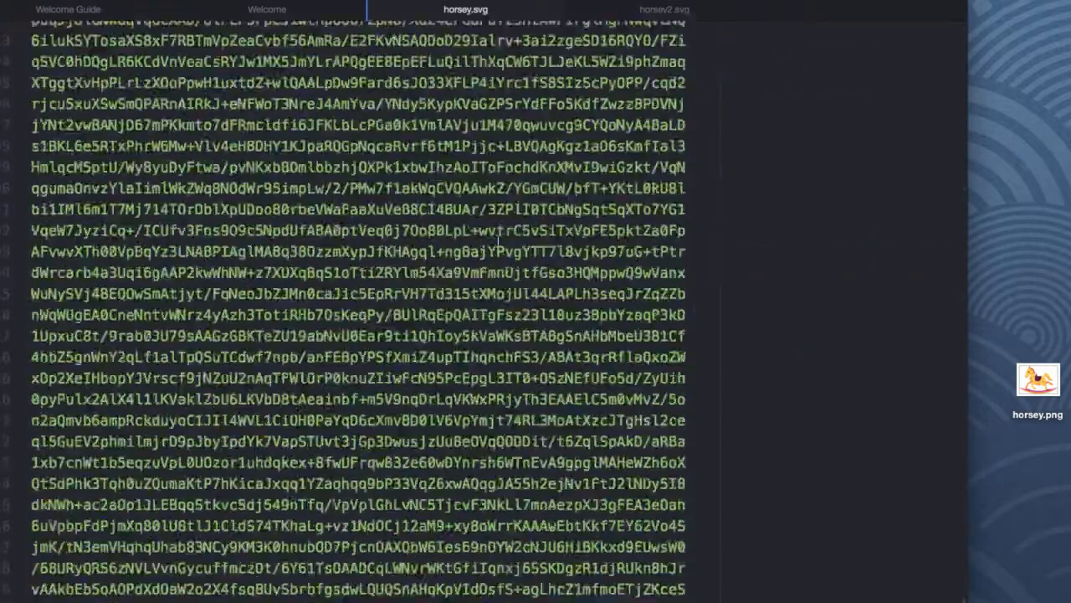
pyautogui.scroll(-5, 499, 241)
pyautogui.moveTo(676, 431); pyautogui.dragTo(799, 435)
pyautogui.click(498, 368)
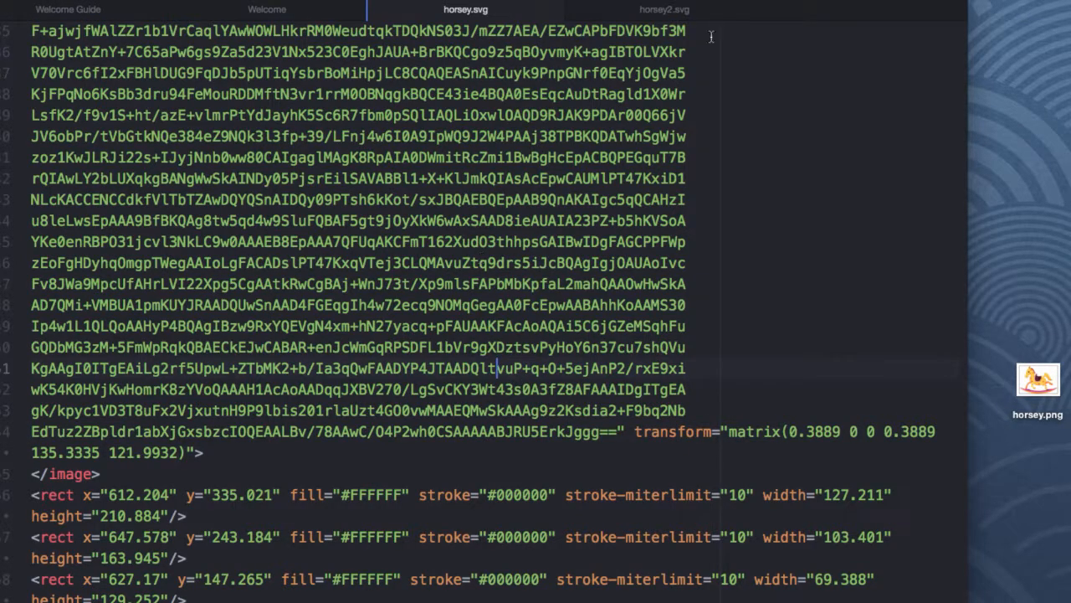
pyautogui.click(661, 10)
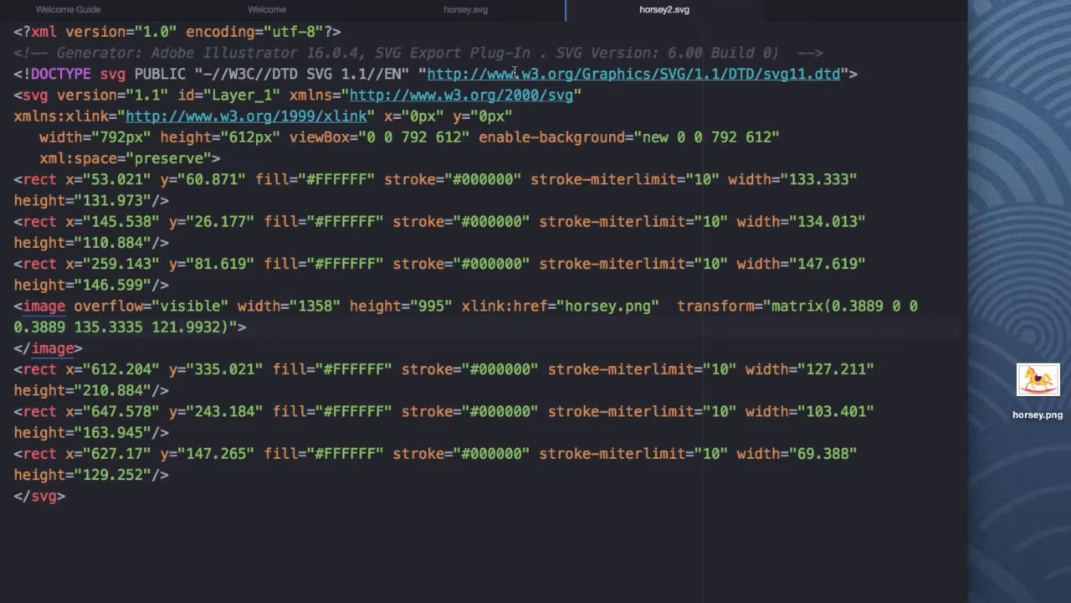
pyautogui.click(481, 10)
pyautogui.scroll(15, 214, 505)
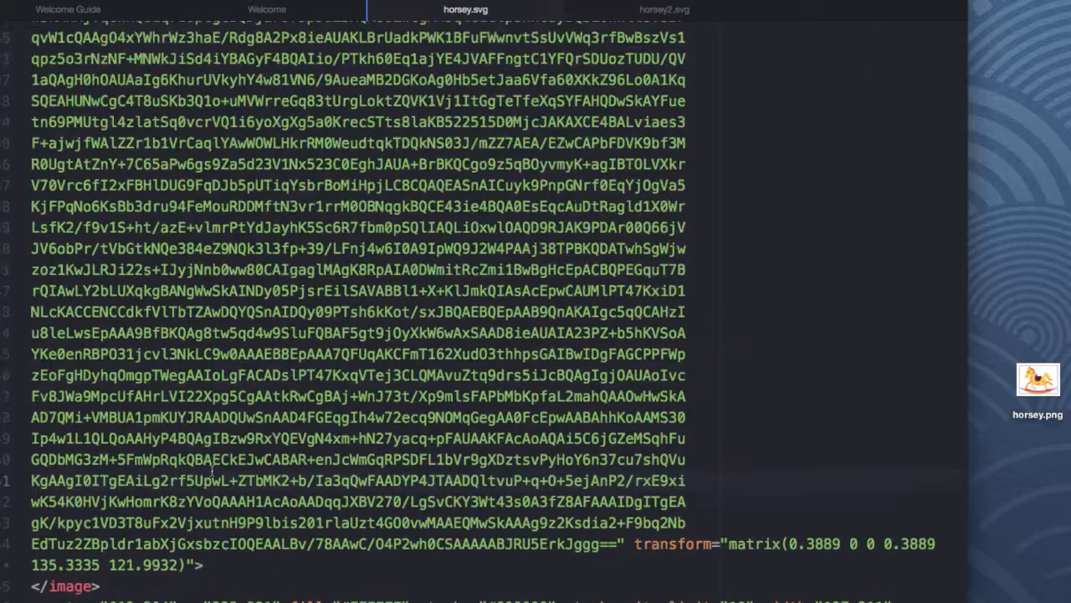
pyautogui.scroll(15, 212, 471)
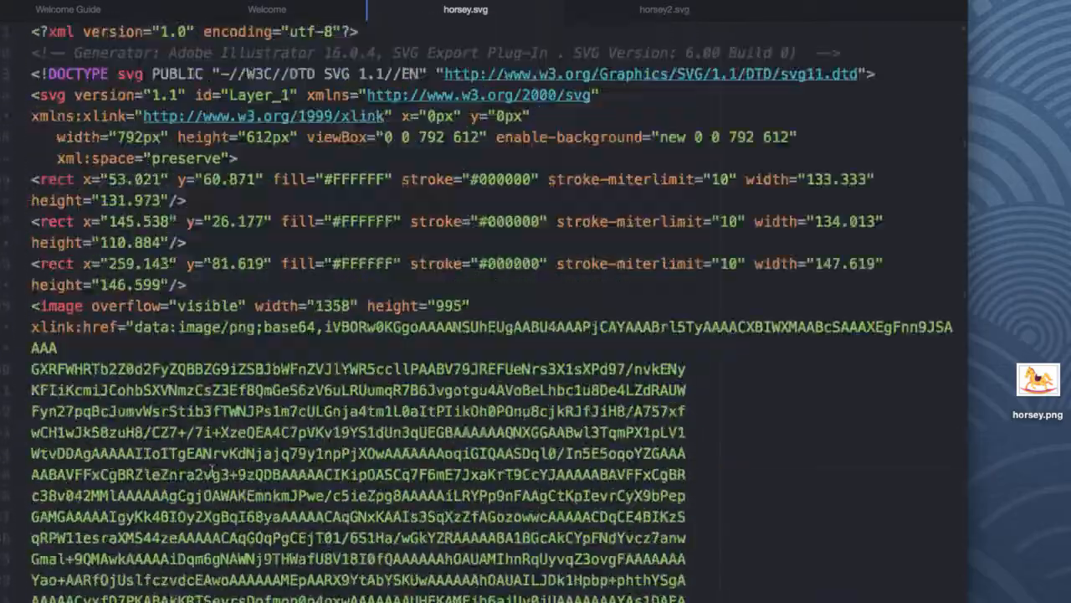
# Examine the data:image/png;base64 string of the embedded image in horsey.svg.
pyautogui.click(84, 327)
pyautogui.moveTo(135, 326); pyautogui.dragTo(472, 341)
pyautogui.click(343, 326)
pyautogui.moveTo(305, 371); pyautogui.dragTo(408, 433)
pyautogui.click(318, 436)
pyautogui.moveTo(310, 458); pyautogui.dragTo(358, 496)
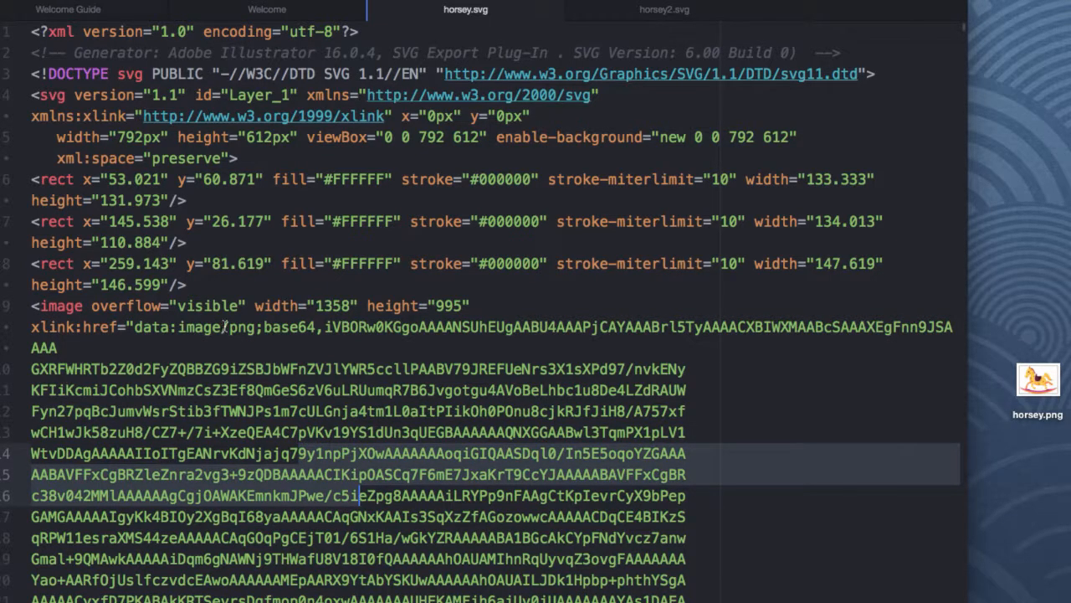
pyautogui.moveTo(169, 327); pyautogui.dragTo(237, 328)
pyautogui.click(299, 328)
pyautogui.moveTo(314, 327); pyautogui.dragTo(177, 327)
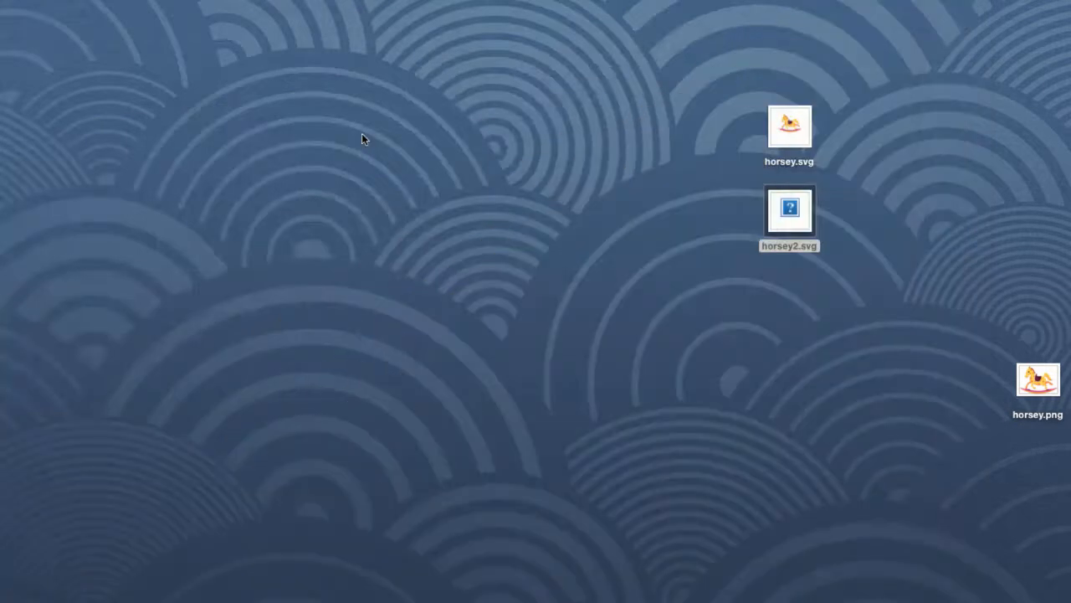
# Move horsey.png to the Trash and view horsey.svg and horsey2.svg in Safari.
pyautogui.moveTo(1038, 379); pyautogui.dragTo(0, 602)
pyautogui.click(0, 568)
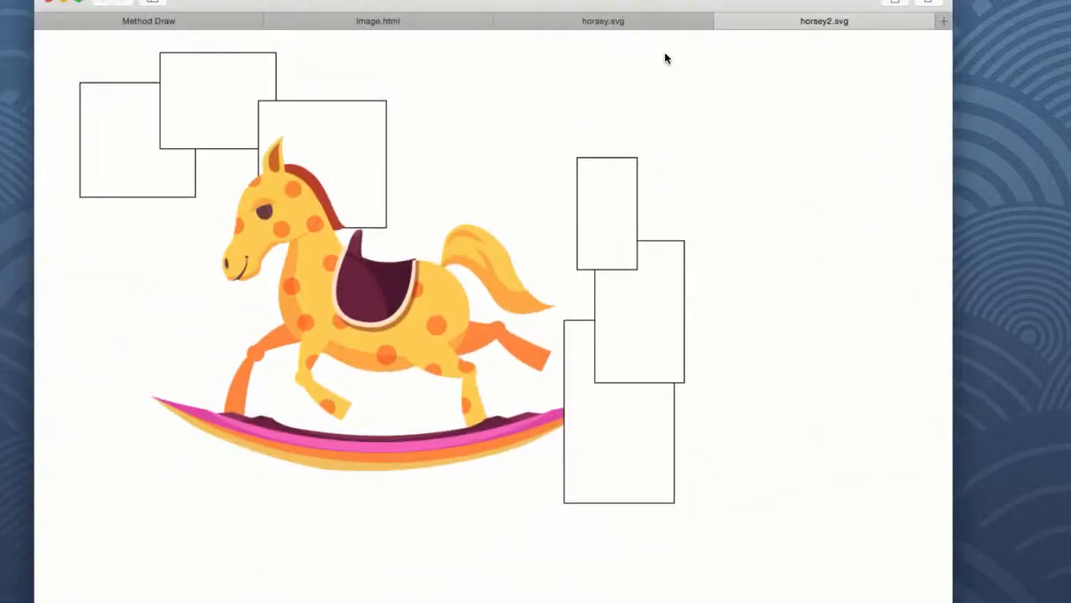
pyautogui.click(657, 21)
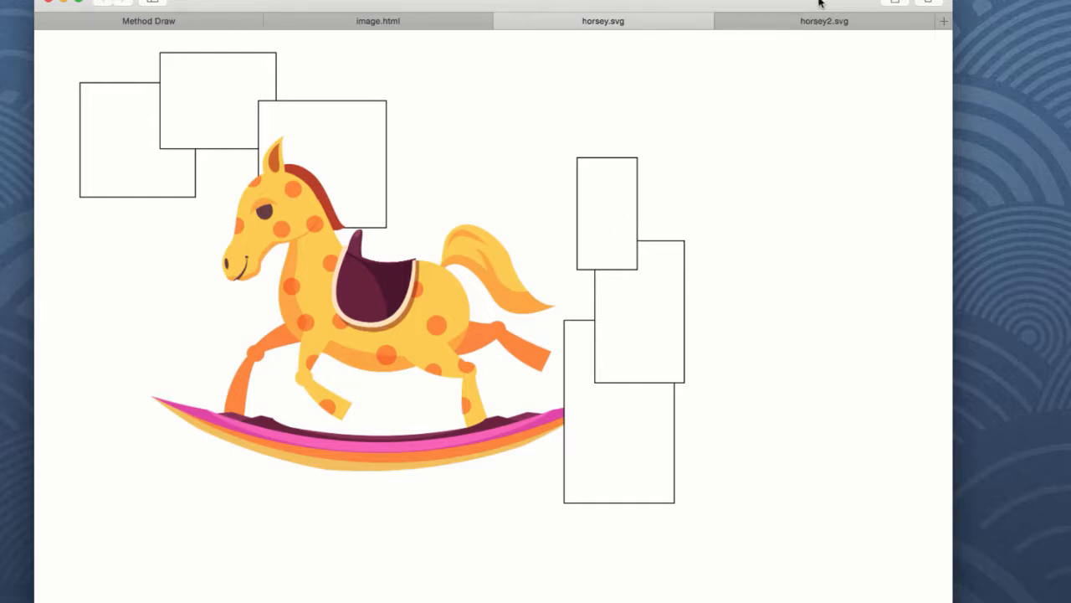
pyautogui.click(843, 20)
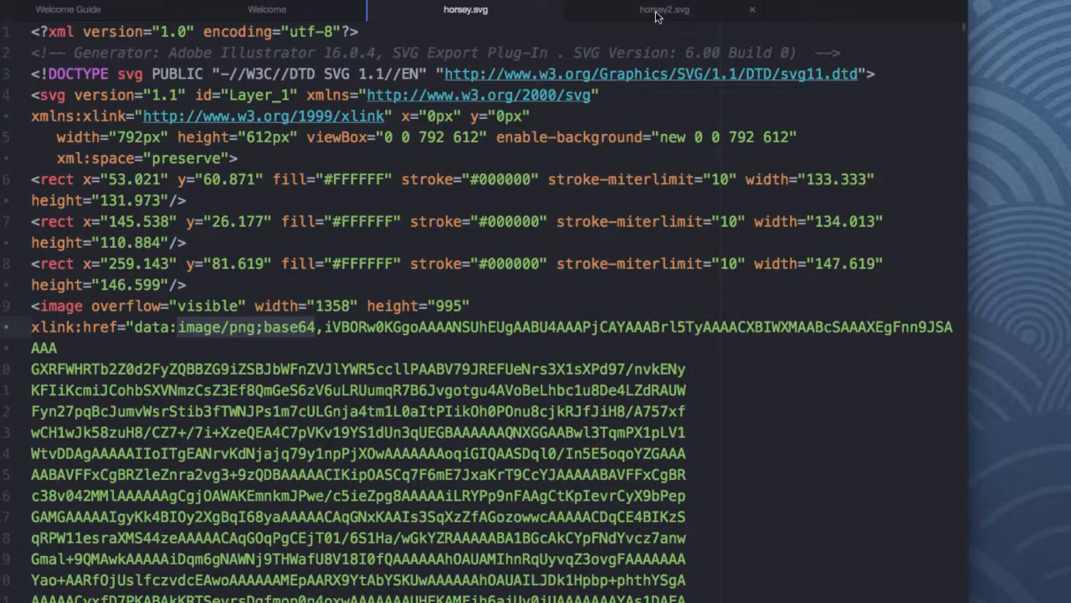
# Inspect the horsey.png href in horsey2.svg's code and reload the page in Safari.
pyautogui.click(661, 10)
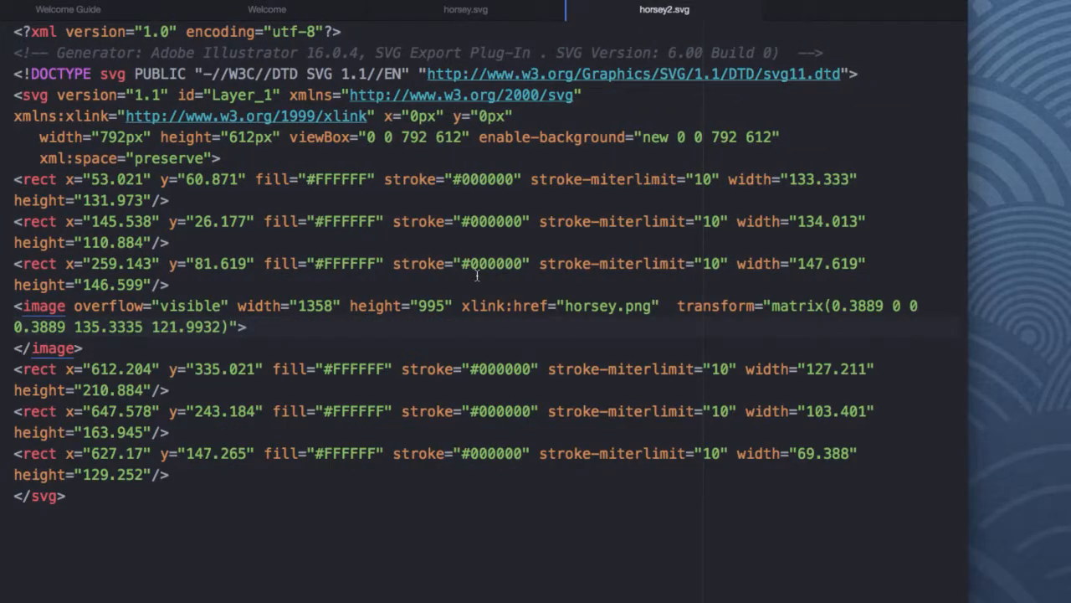
pyautogui.moveTo(223, 327); pyautogui.dragTo(148, 326)
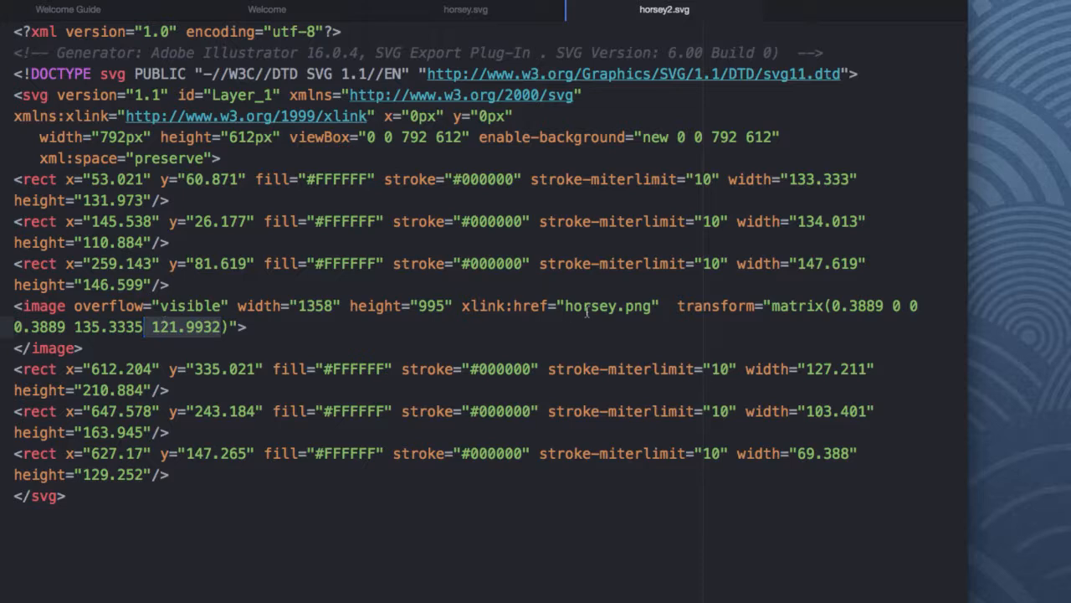
pyautogui.moveTo(565, 306); pyautogui.dragTo(653, 306)
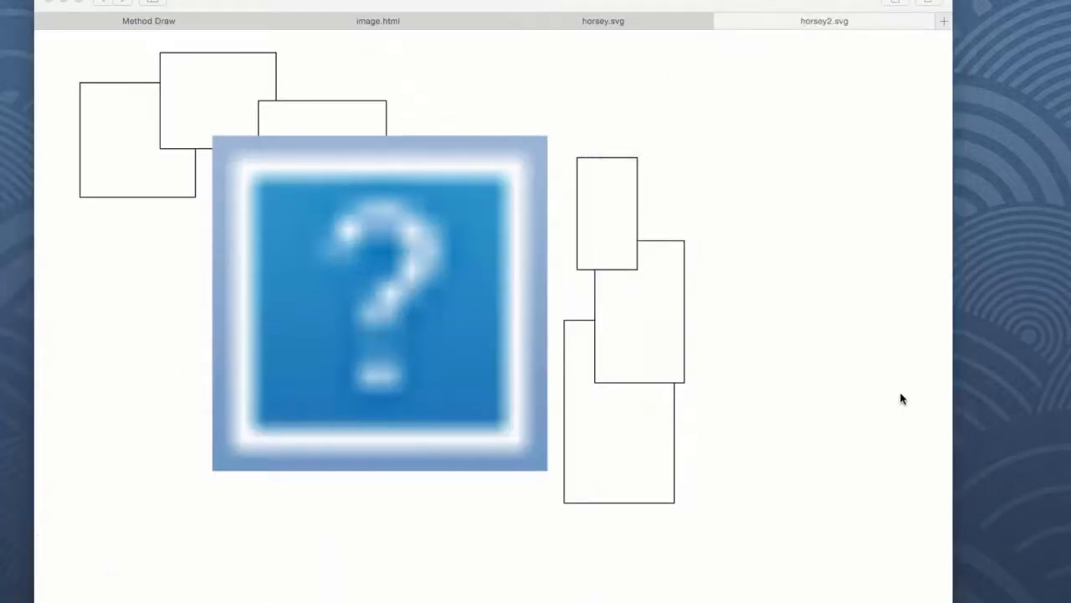
pyautogui.click(502, 178)
pyautogui.press('super+r')
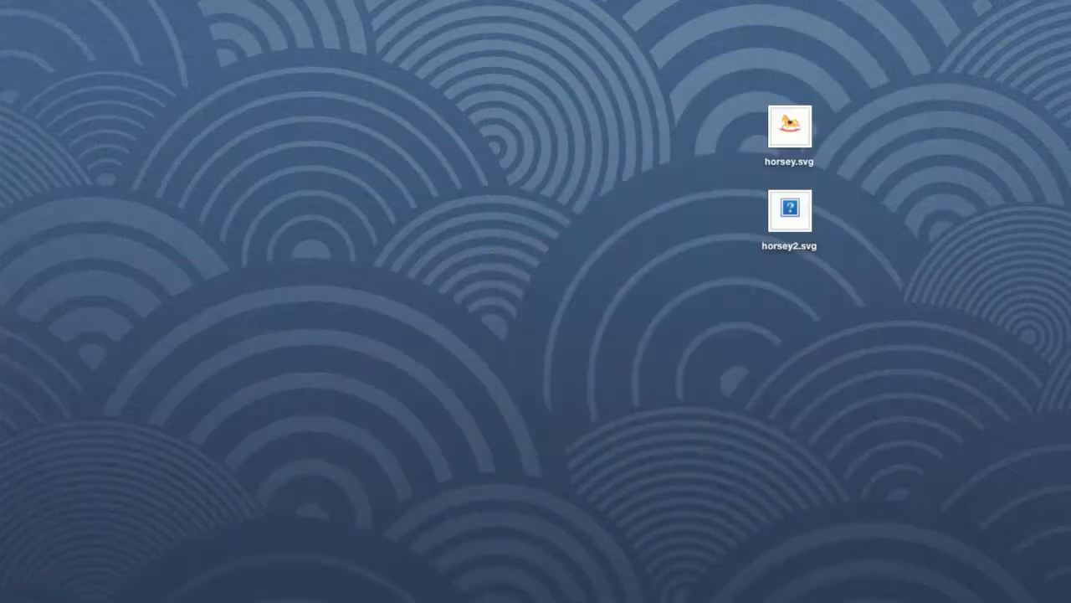
# Restore horsey.png to the Desktop and open a Finder window listing the Desktop files.
pyautogui.moveTo(1070, 469); pyautogui.dragTo(889, 213)
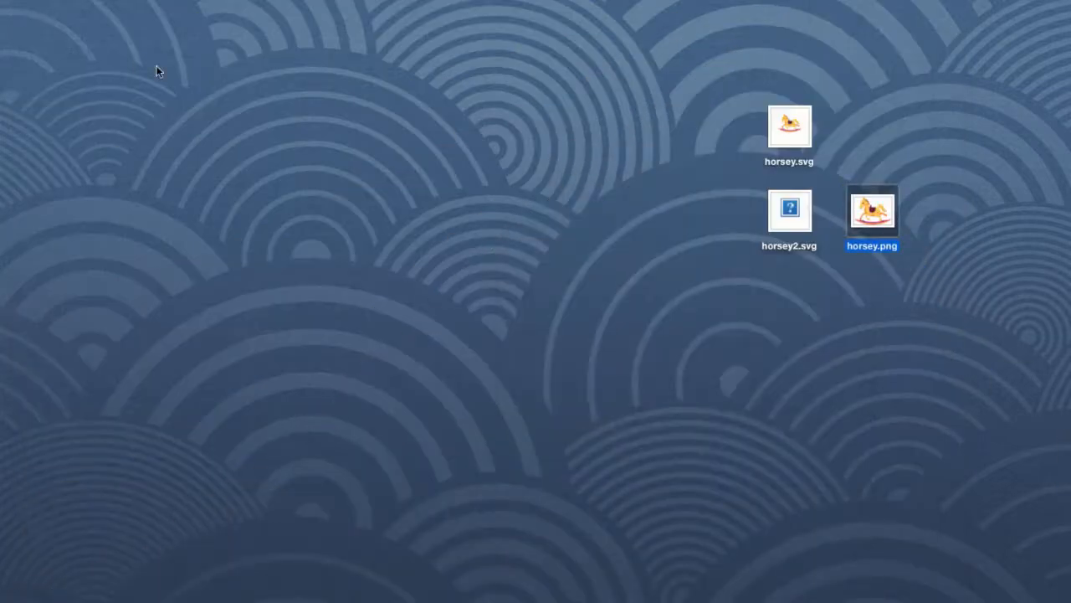
pyautogui.press('super+n')
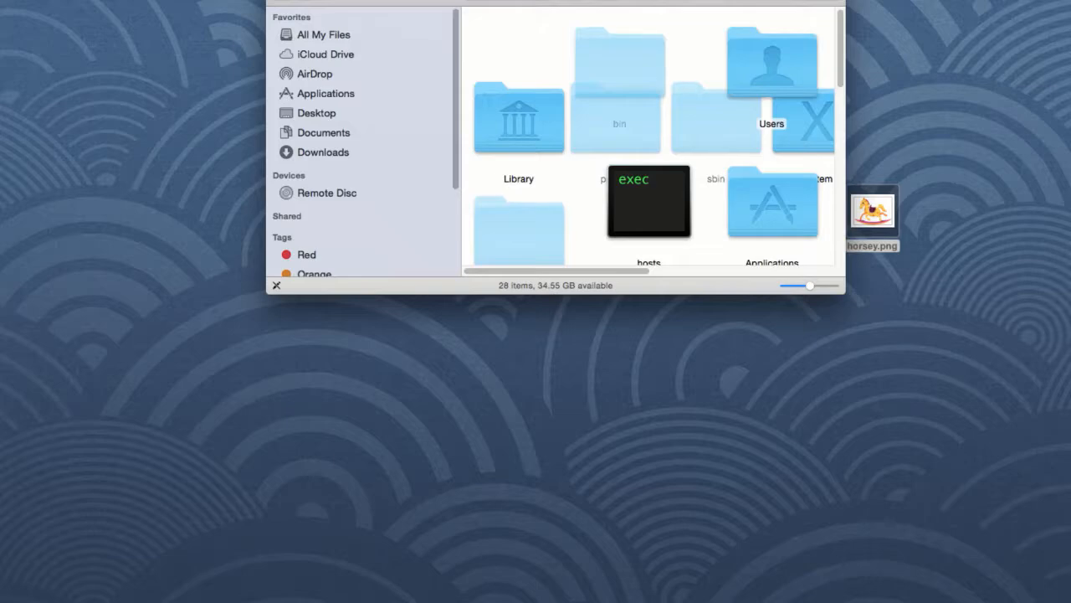
pyautogui.click(339, 113)
pyautogui.moveTo(380, 2); pyautogui.dragTo(140, 23)
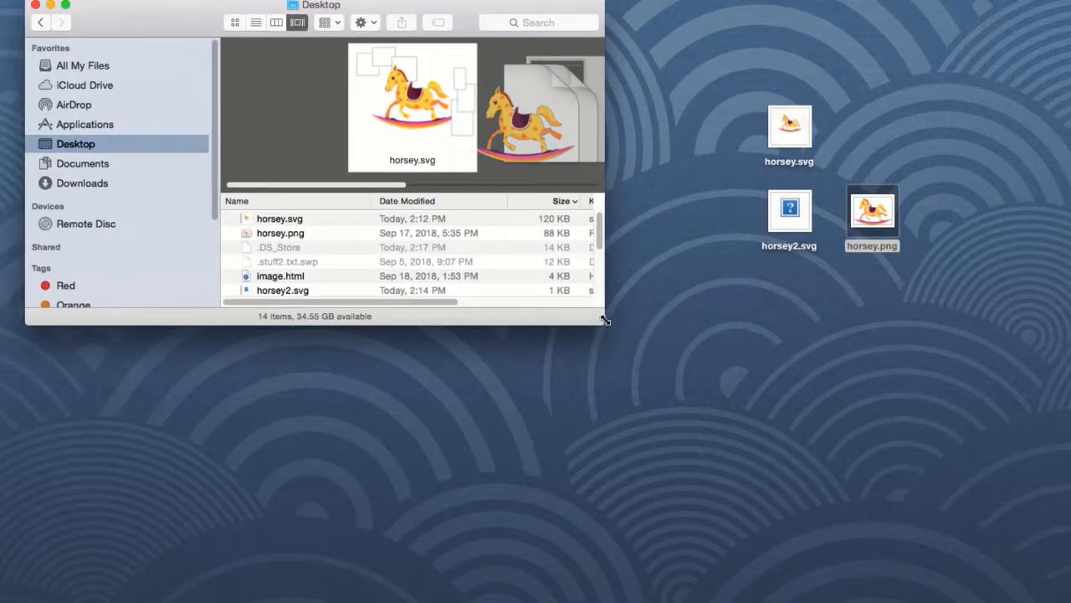
pyautogui.moveTo(605, 320); pyautogui.dragTo(660, 567)
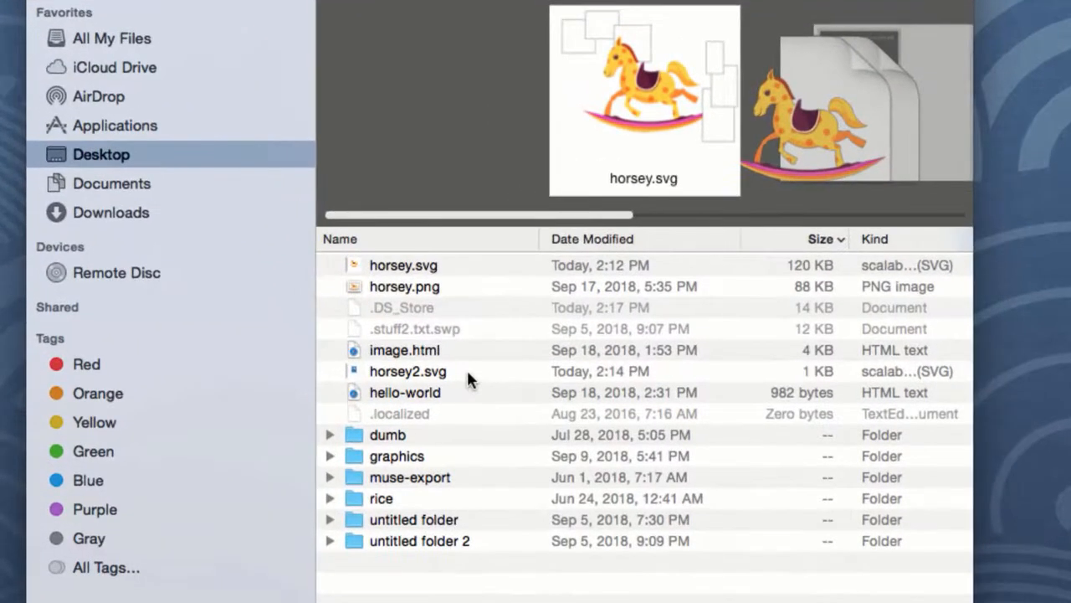
pyautogui.click(293, 292)
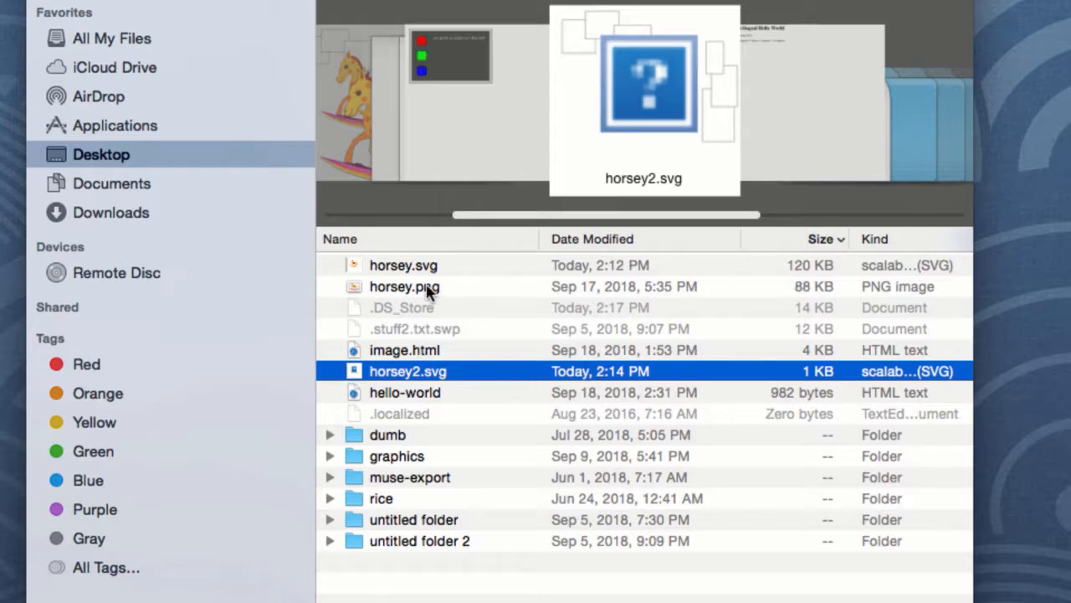
pyautogui.click(473, 286)
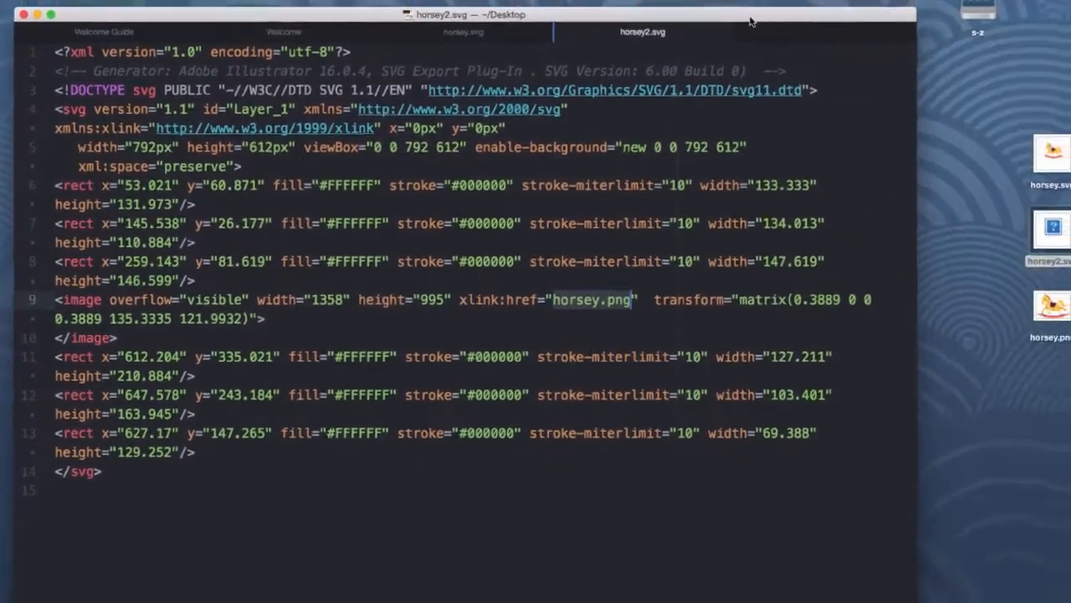
# Create a Desktop folder named images and move horsey.png into it.
pyautogui.click(990, 328)
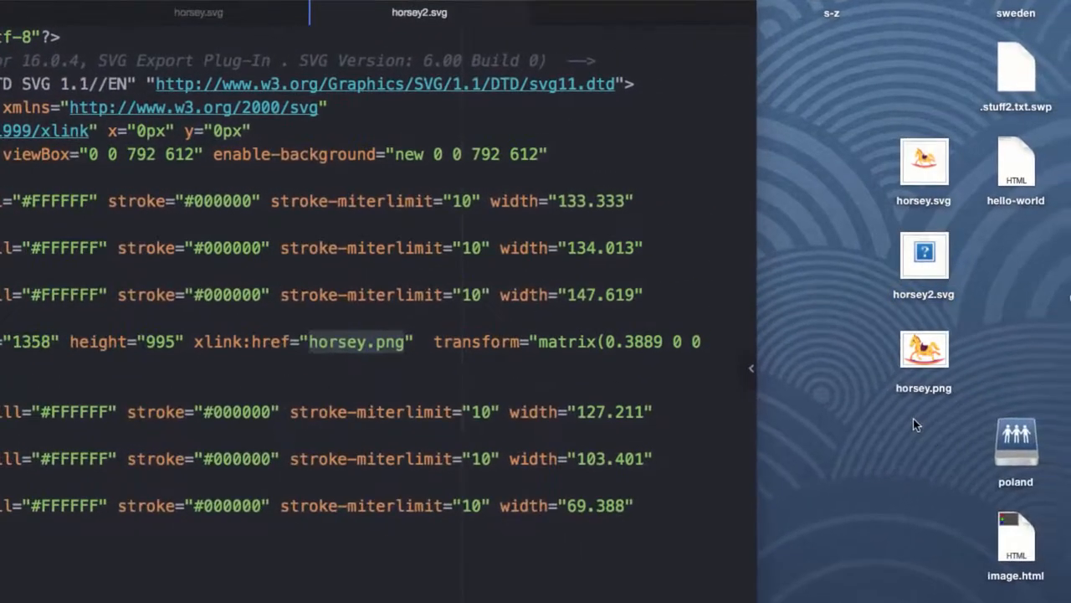
pyautogui.rightClick(1023, 351)
pyautogui.click(948, 427)
pyautogui.write('images')
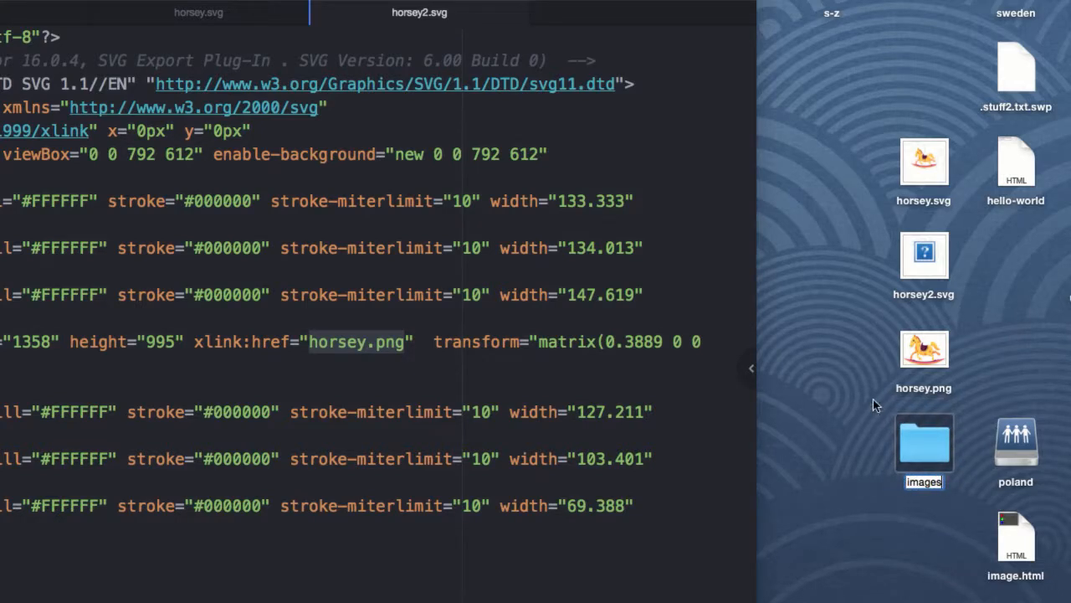
pyautogui.click(884, 354)
pyautogui.click(924, 349)
pyautogui.moveTo(922, 454); pyautogui.dragTo(923, 452)
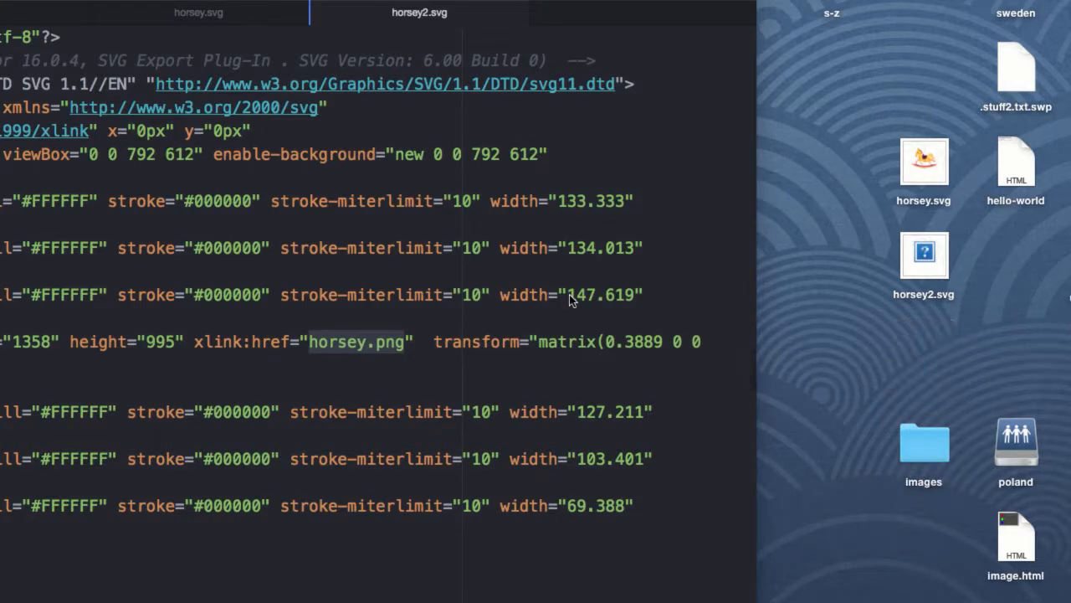
# Change the image href in horsey2.svg to images/horsey.png.
pyautogui.click(311, 343)
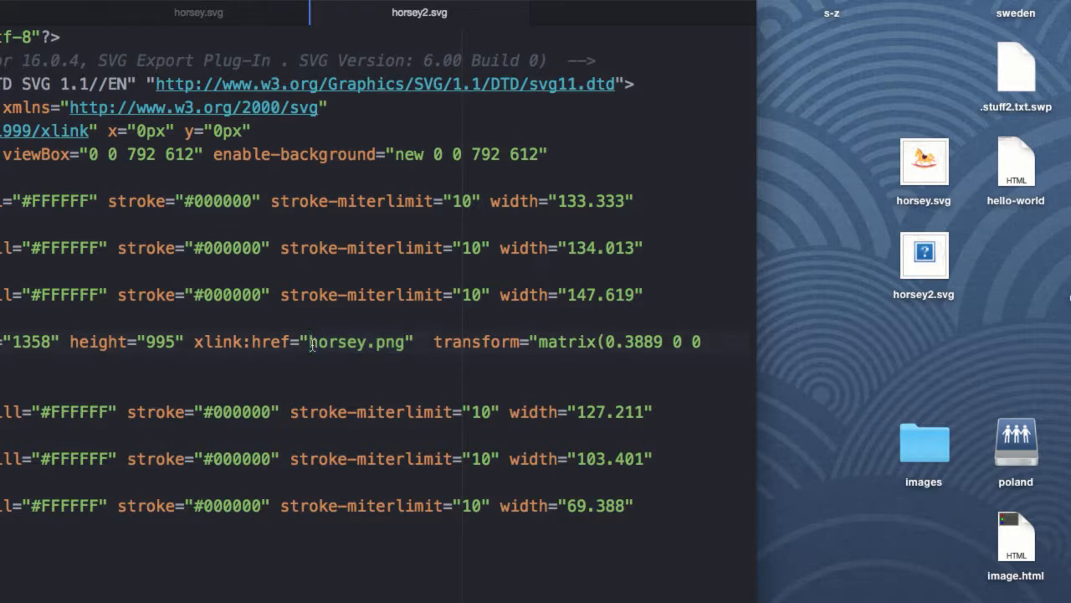
pyautogui.write('images/')
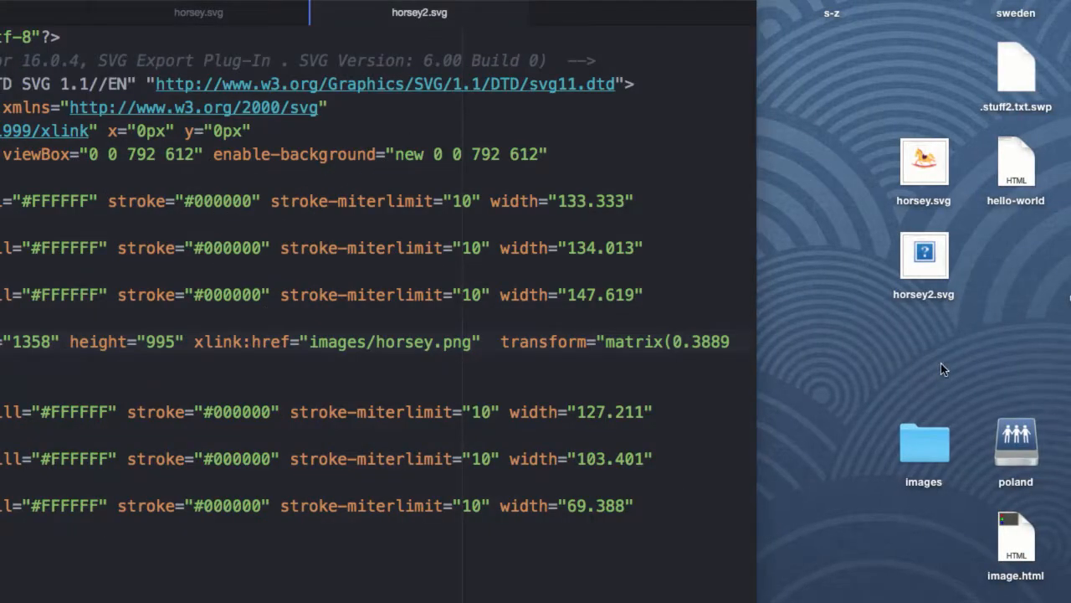
# Create a Desktop folder named svgs and move horsey2.svg into it.
pyautogui.rightClick(912, 323)
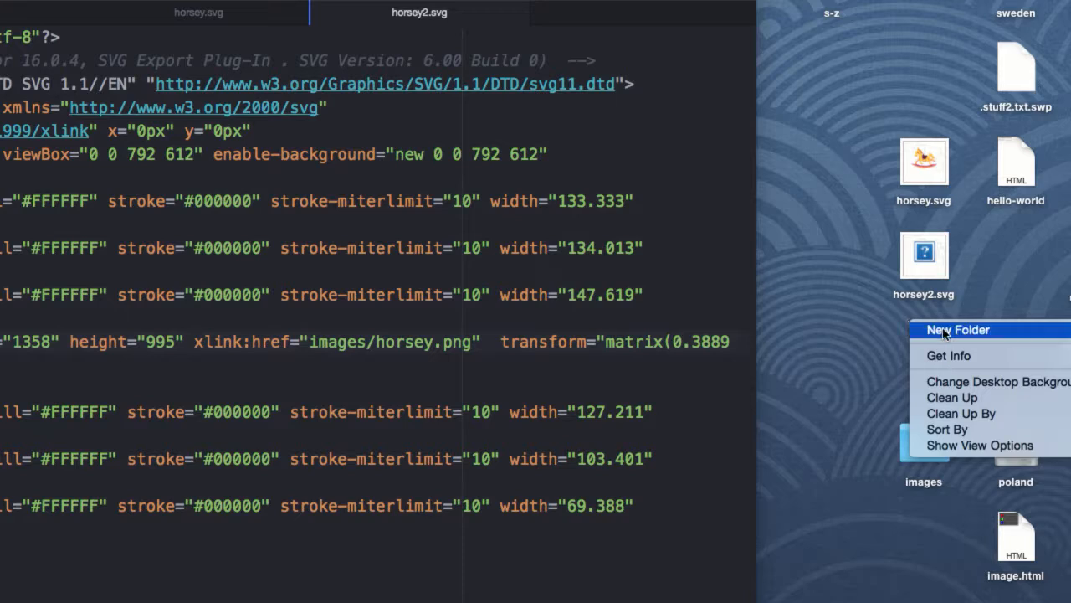
pyautogui.click(944, 330)
pyautogui.write('svgs')
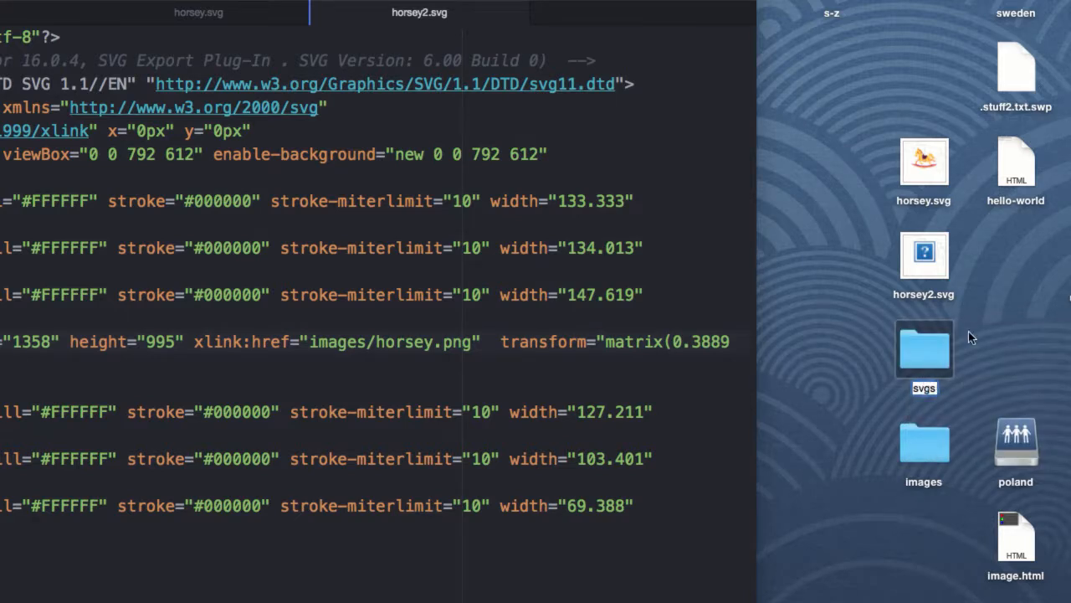
pyautogui.press('Return')
pyautogui.moveTo(924, 255); pyautogui.dragTo(925, 353)
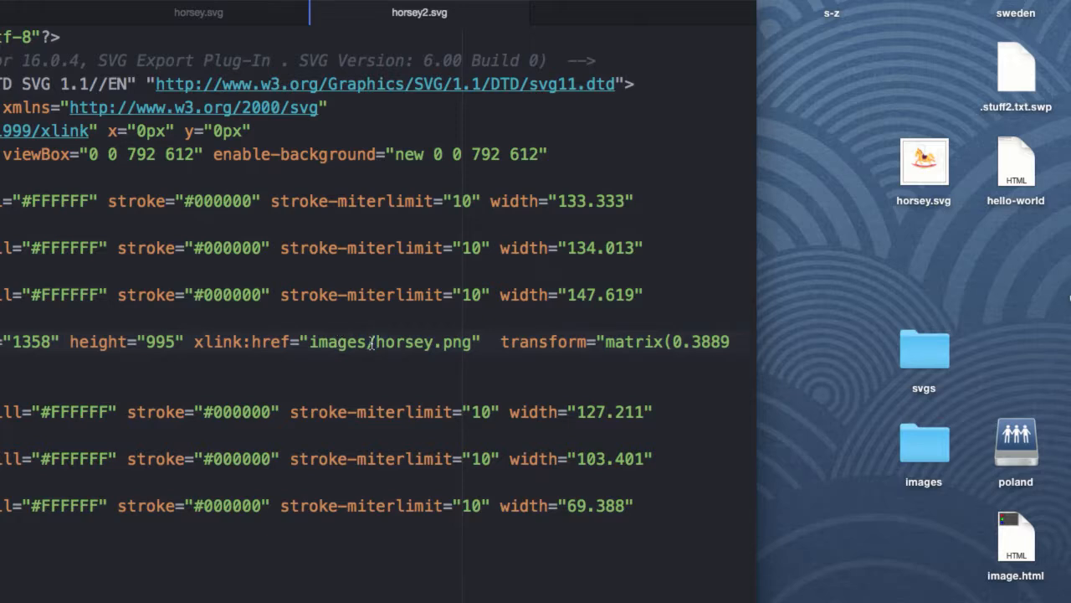
# Change the image href in horsey2.svg to ../images/horsey.png.
pyautogui.click(311, 343)
pyautogui.write('../')
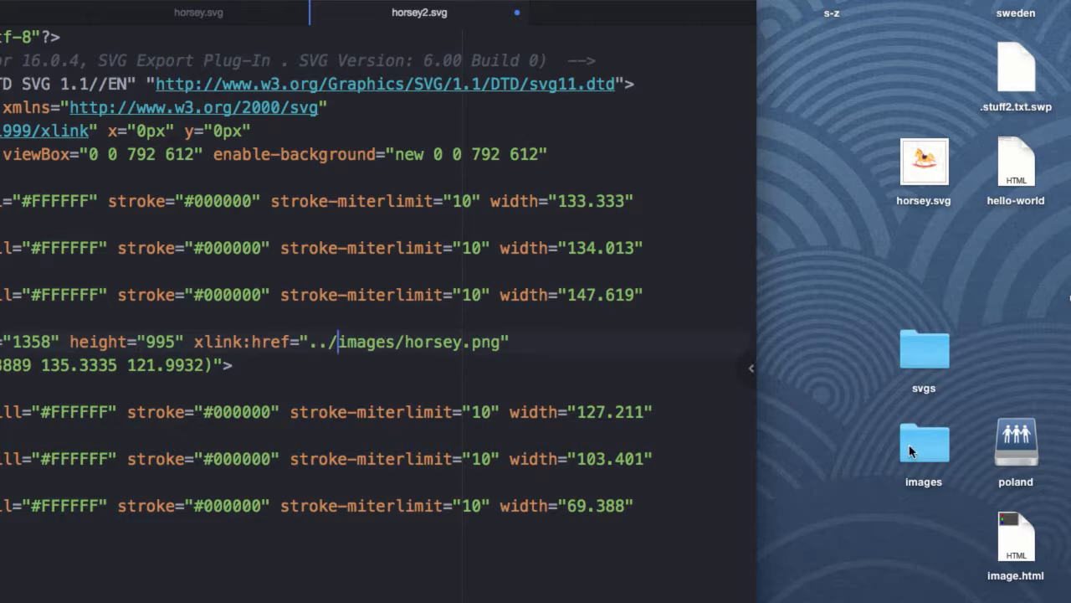
# Open horsey2.svg from the svgs folder in the browser to preview the linked horse image.
pyautogui.doubleClick(931, 348)
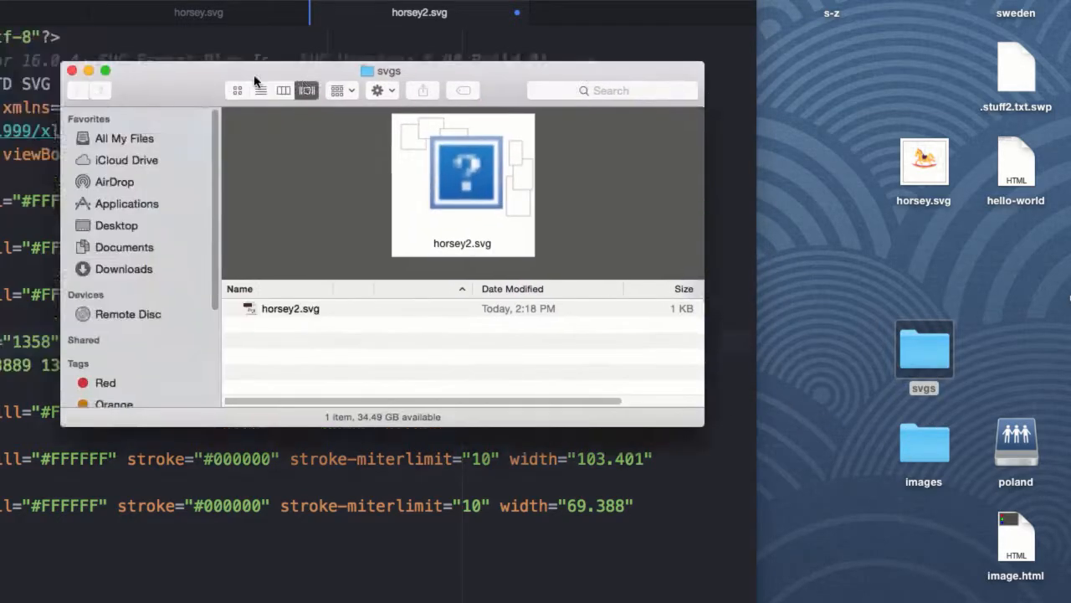
pyautogui.moveTo(255, 80); pyautogui.dragTo(417, 102)
pyautogui.rightClick(430, 329)
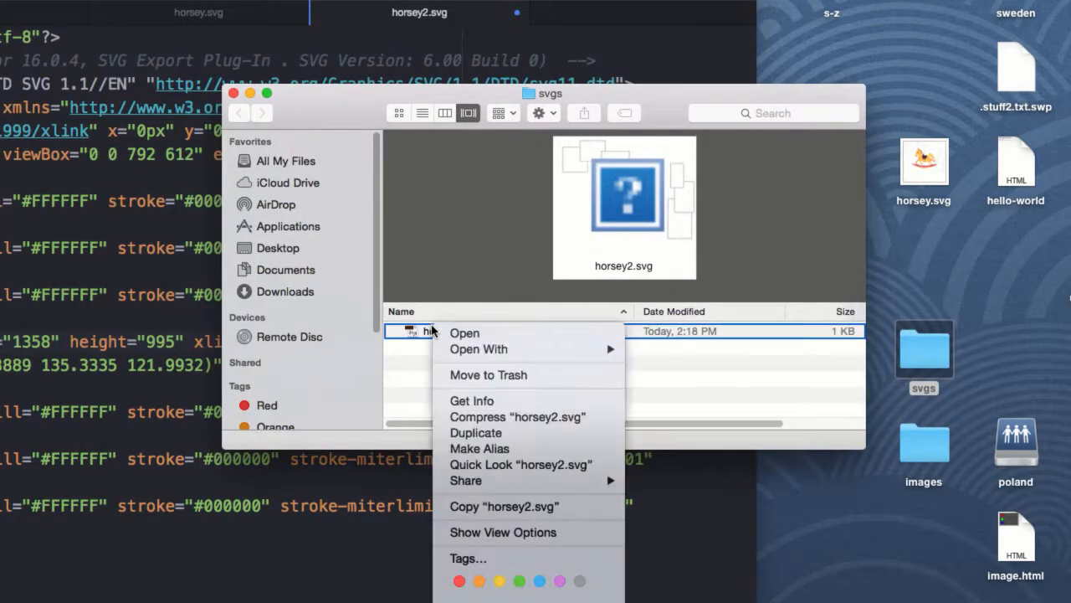
pyautogui.moveTo(493, 349)
pyautogui.click(716, 446)
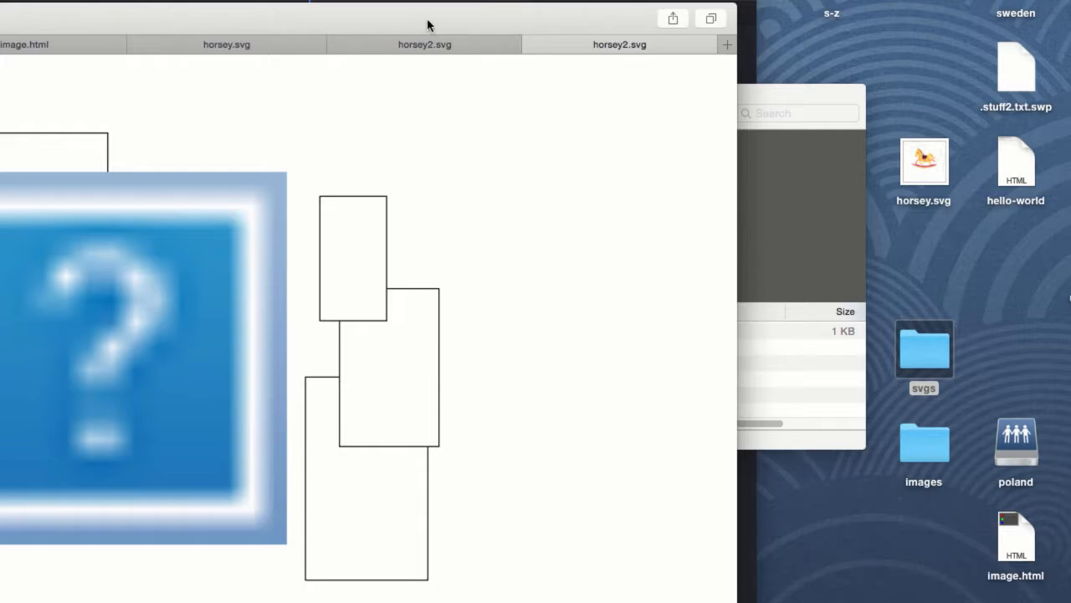
pyautogui.moveTo(427, 22); pyautogui.dragTo(480, 271)
pyautogui.click(258, 28)
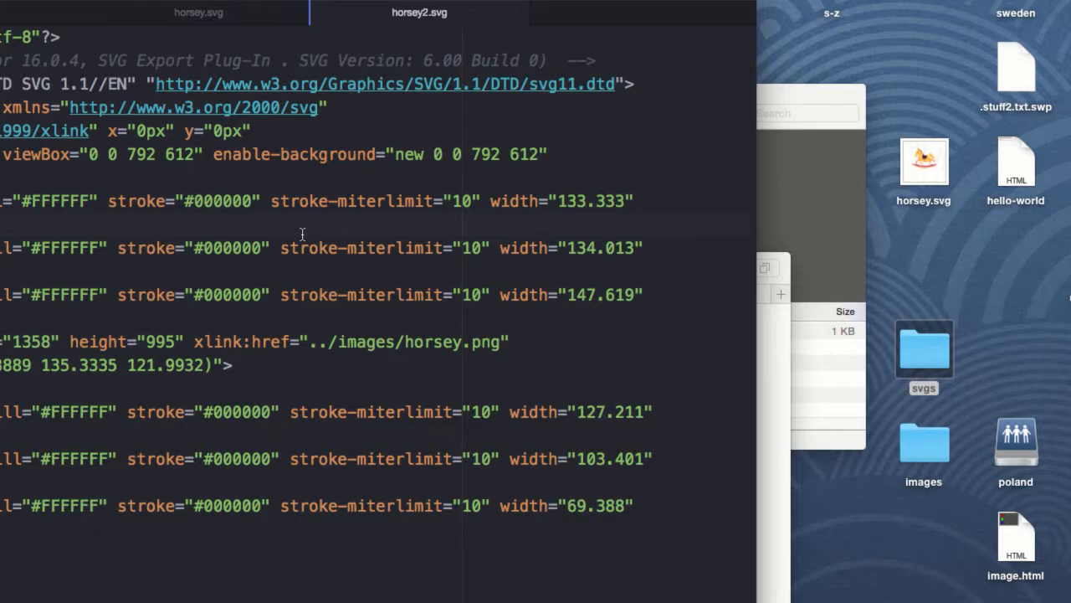
pyautogui.click(778, 475)
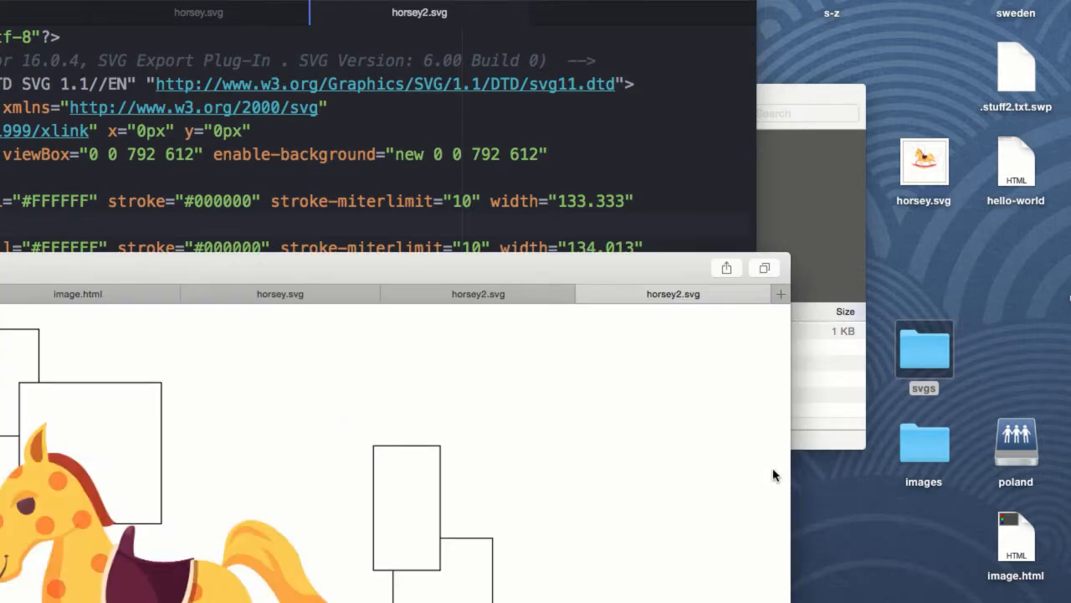
pyautogui.moveTo(353, 269); pyautogui.dragTo(385, 81)
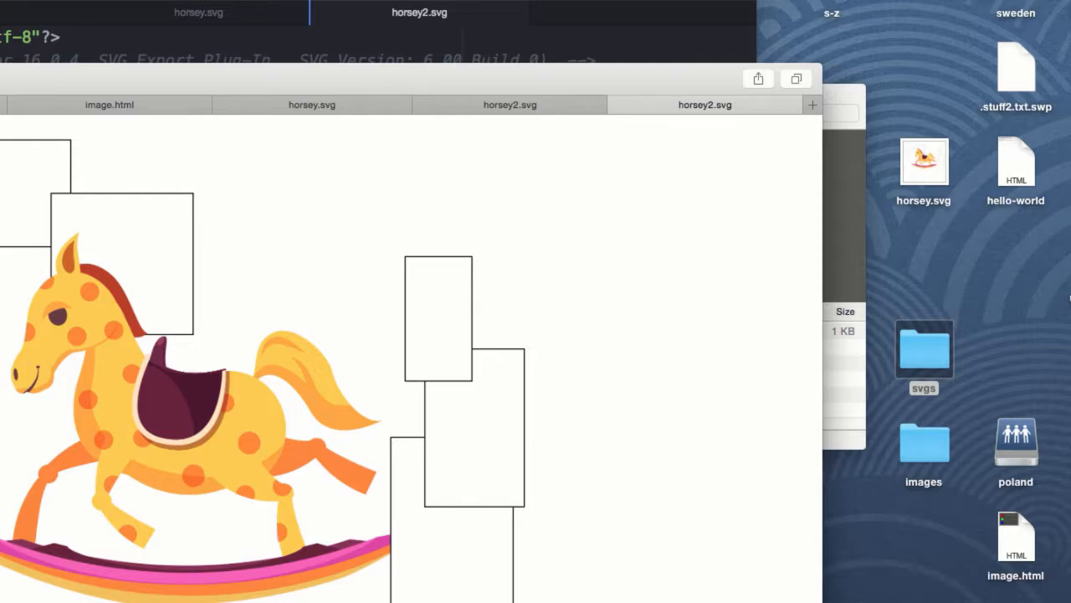
# Add the attribute id="horsey" to the image element in horsey2.svg.
pyautogui.press('super+Tab')
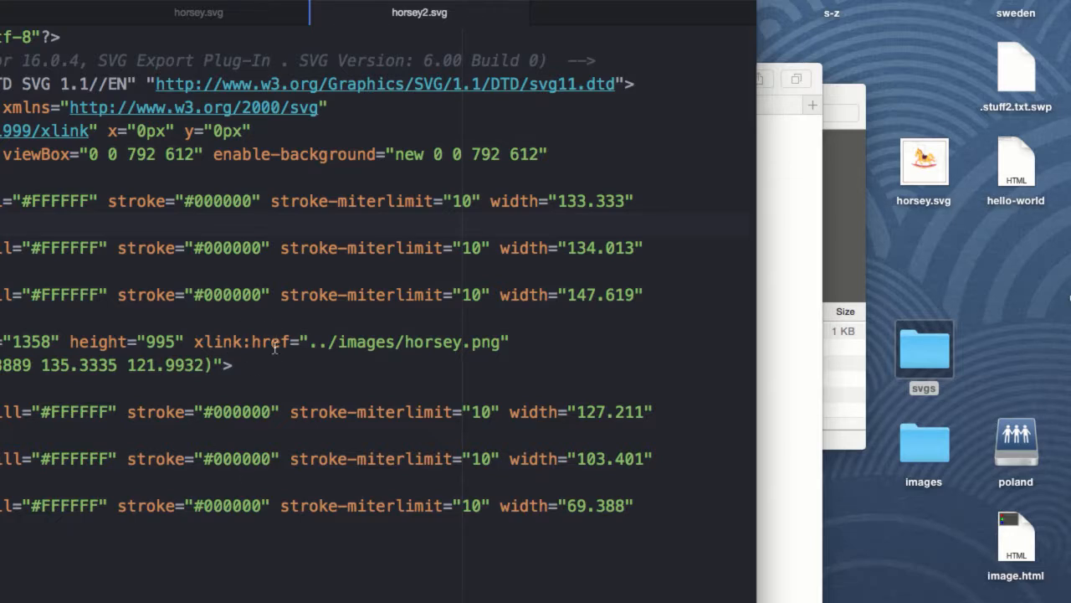
pyautogui.click(62, 362)
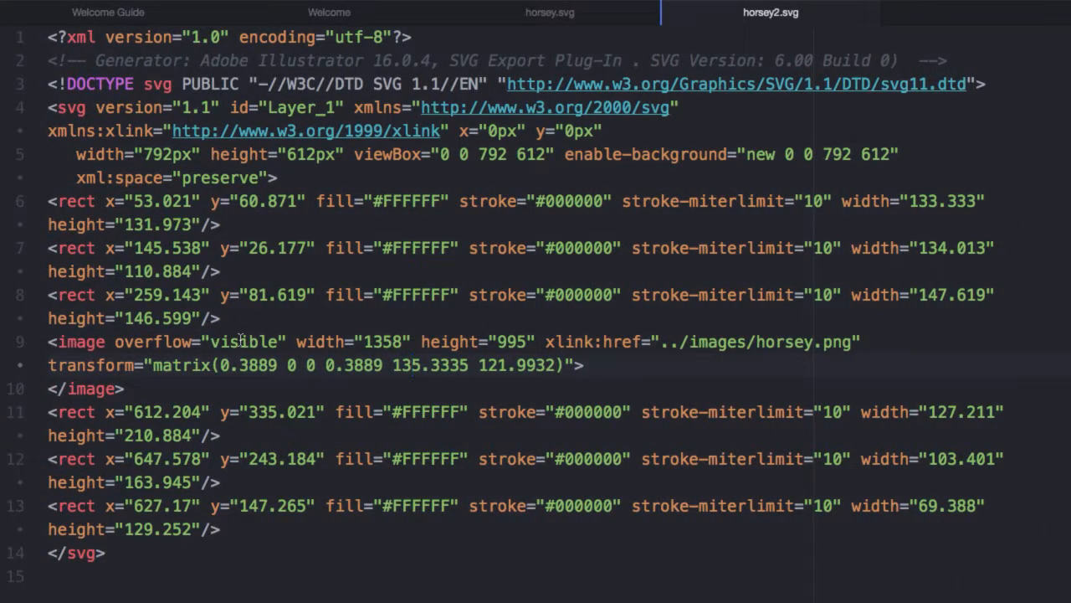
pyautogui.click(296, 341)
pyautogui.write('id')
pyautogui.press('BackSpace')
pyautogui.write('="')
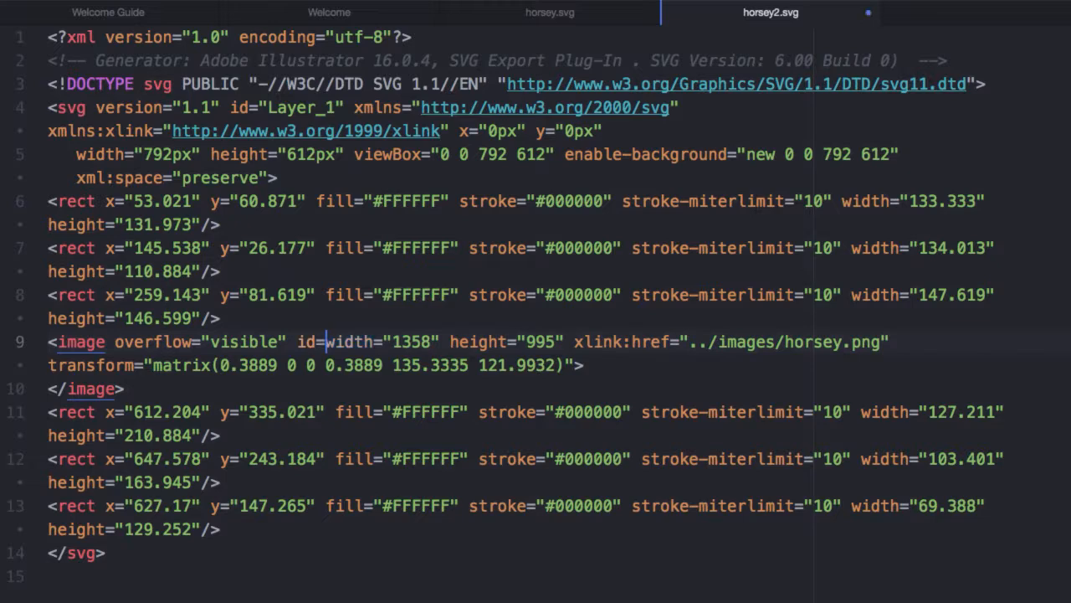
pyautogui.press('BackSpace')
pyautogui.write('" id="')
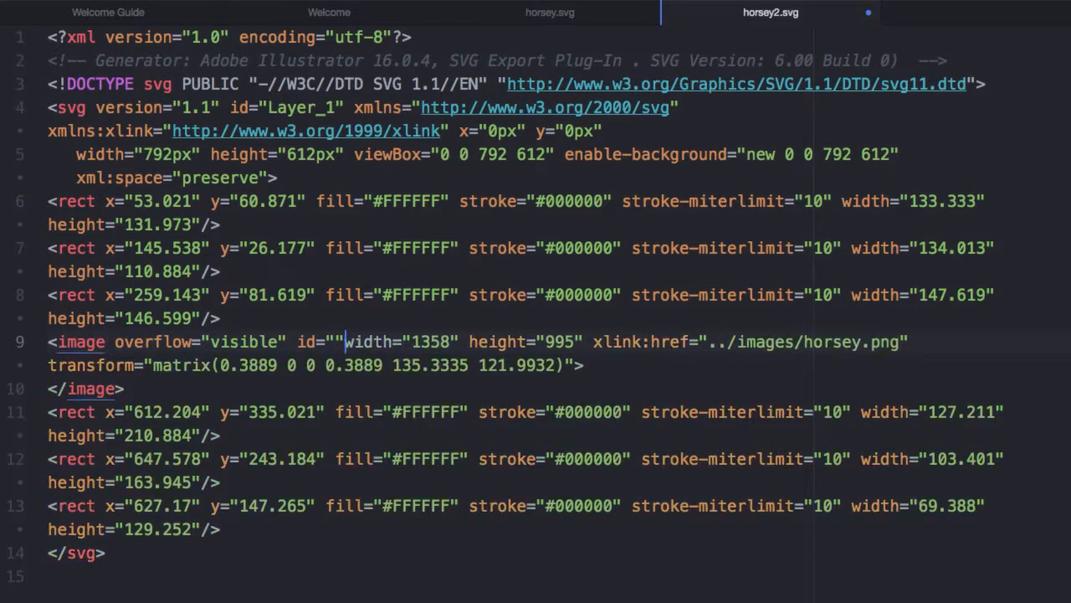
pyautogui.write('horsey')
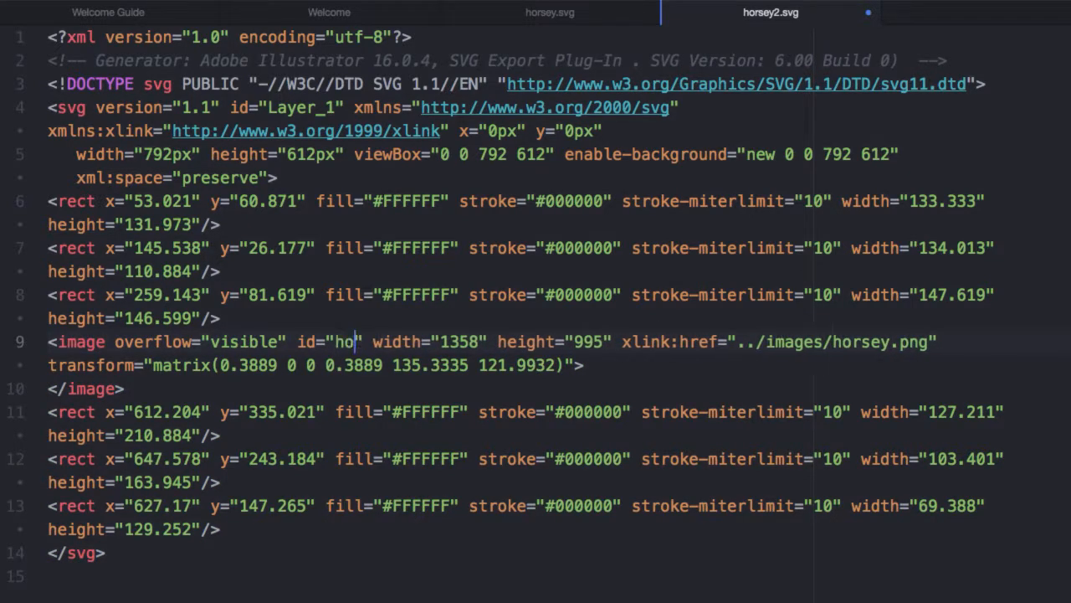
pyautogui.click(407, 326)
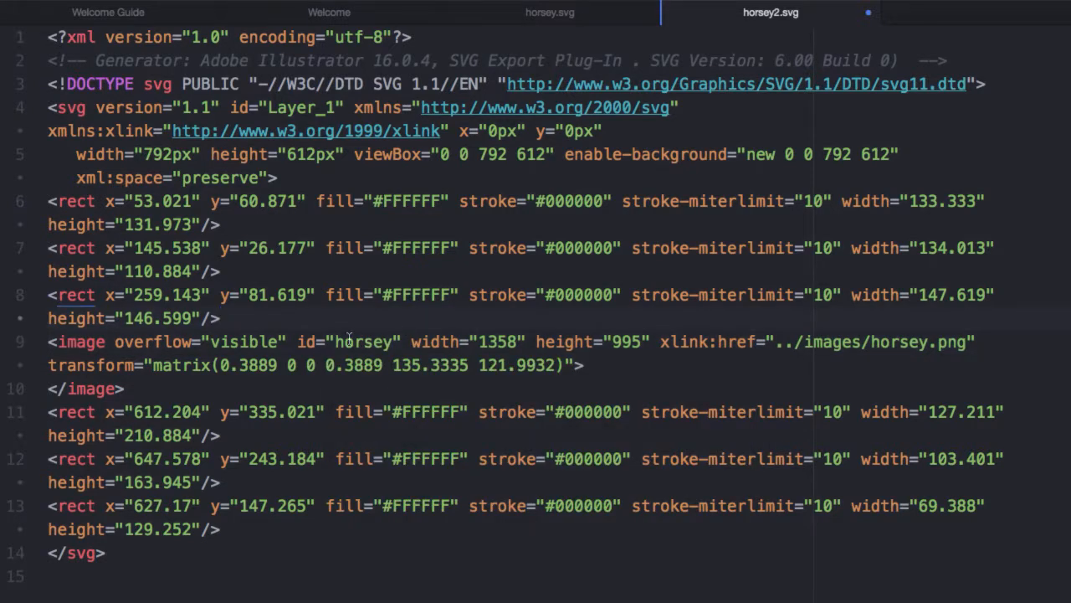
pyautogui.click(298, 342)
pyautogui.click(574, 364)
pyautogui.press('BackSpace')
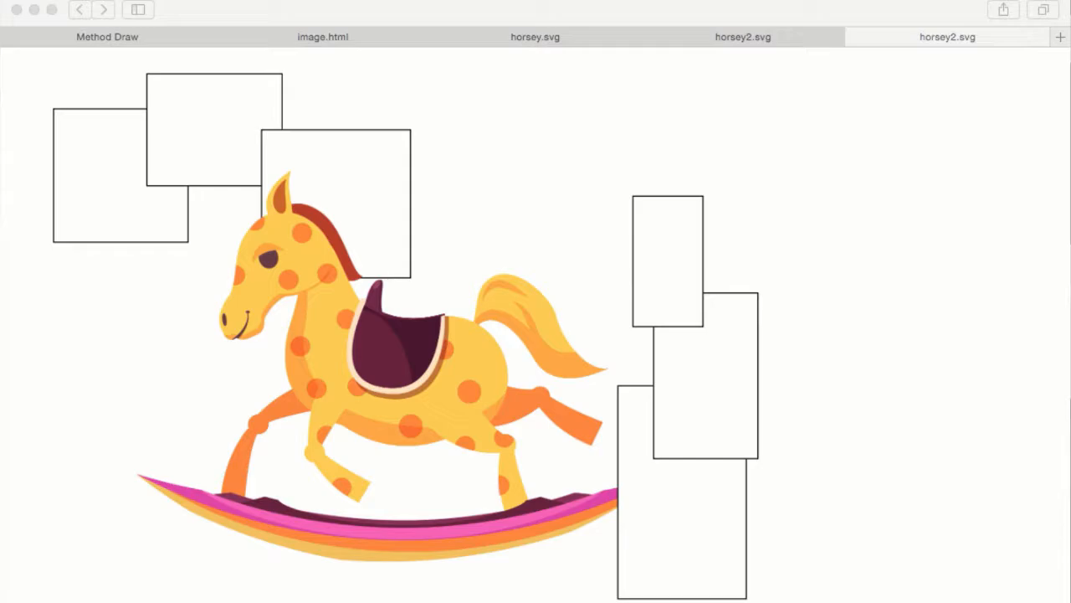
# Import horsey.png from the Desktop images folder into a Method Draw canvas.
pyautogui.click(130, 42)
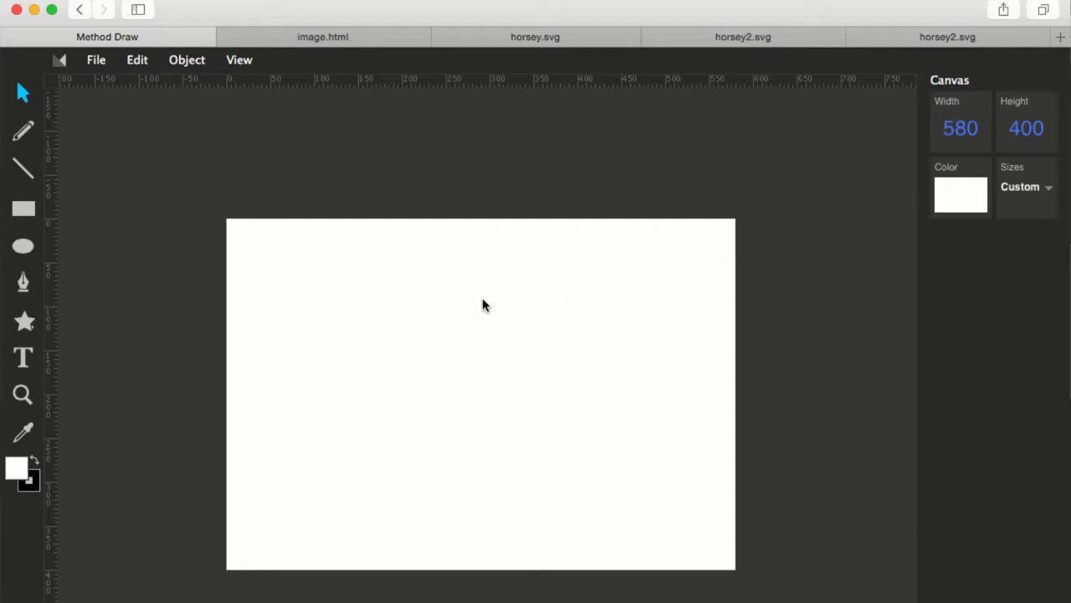
pyautogui.click(104, 64)
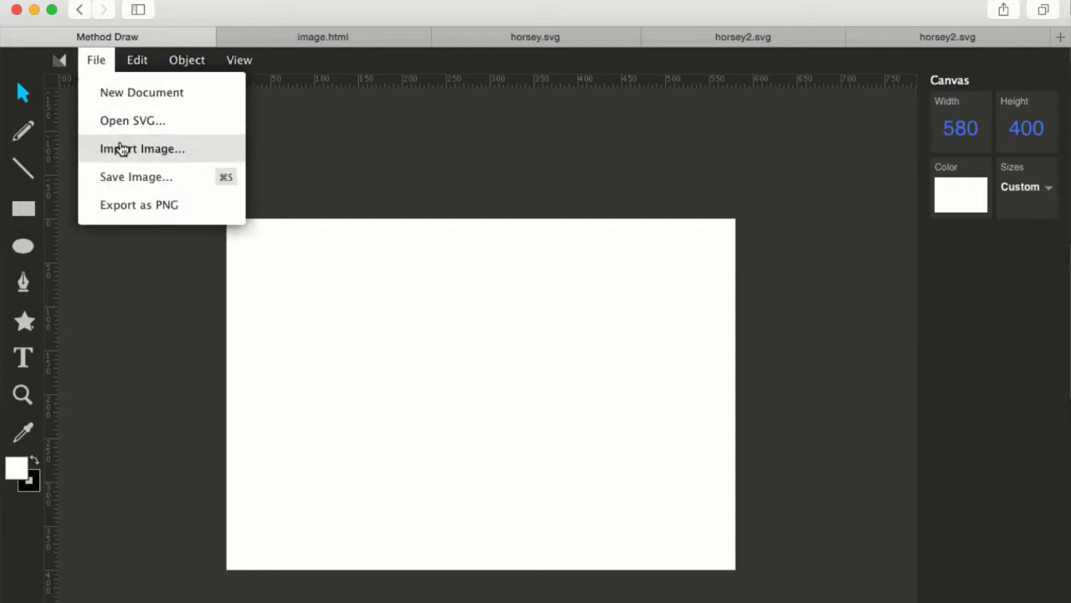
pyautogui.click(121, 148)
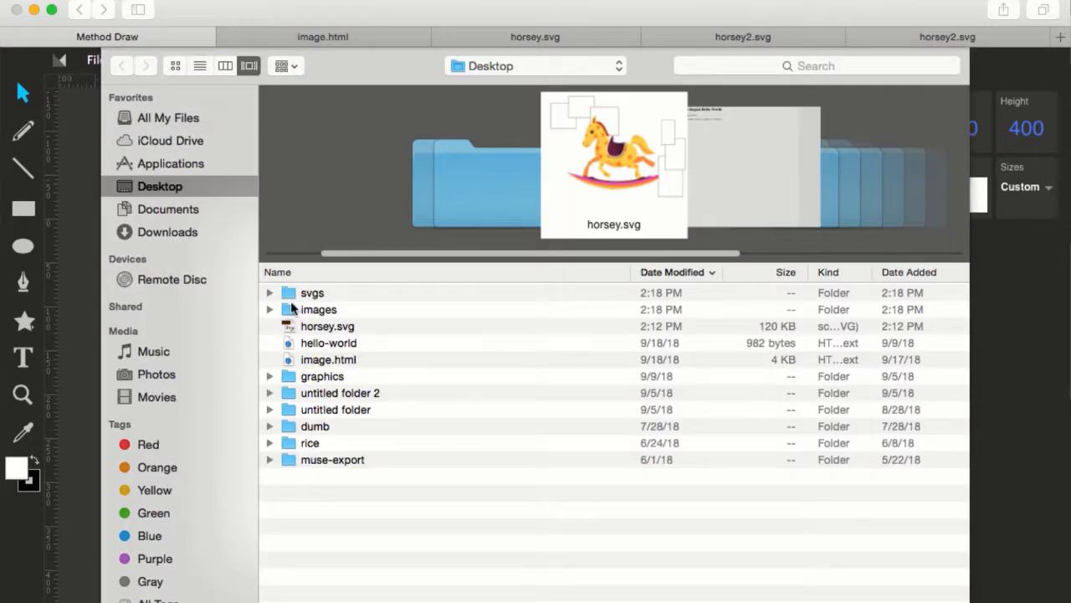
pyautogui.click(292, 310)
pyautogui.doubleClick(292, 310)
pyautogui.click(320, 293)
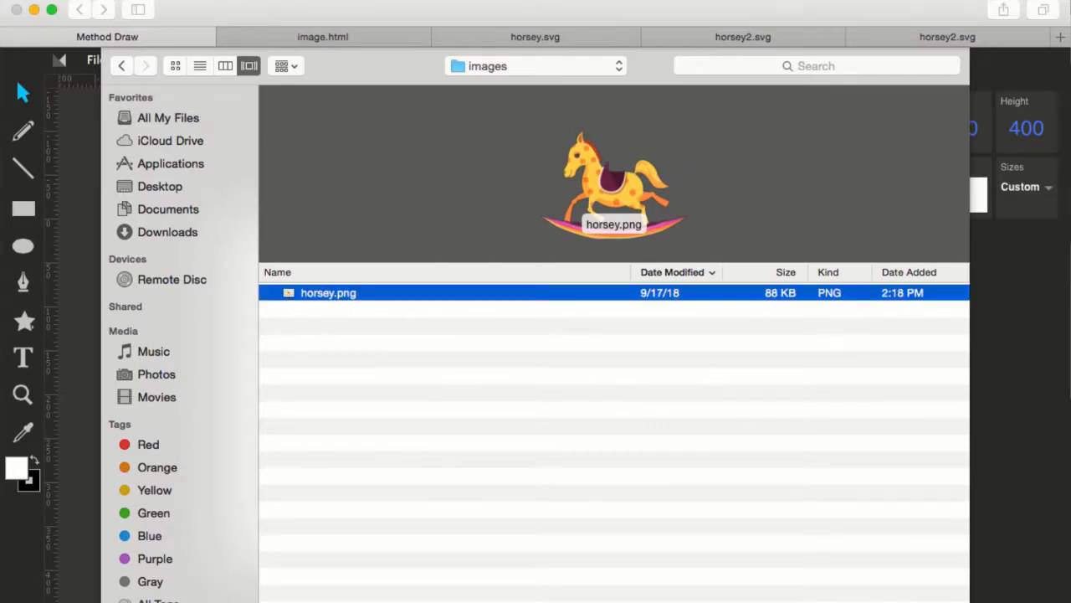
pyautogui.press('Return')
# Move and scale the imported horse image to about 444 by 325 px inside the canvas.
pyautogui.moveTo(374, 348); pyautogui.dragTo(593, 477)
pyautogui.moveTo(441, 391); pyautogui.dragTo(521, 505)
pyautogui.moveTo(184, 196); pyautogui.dragTo(684, 559)
pyautogui.moveTo(779, 601)
pyautogui.mouseDown()
pyautogui.moveTo(348, 273)
pyautogui.moveTo(632, 509)
pyautogui.moveTo(543, 439)
pyautogui.mouseUp()
pyautogui.moveTo(818, 601); pyautogui.dragTo(577, 505)
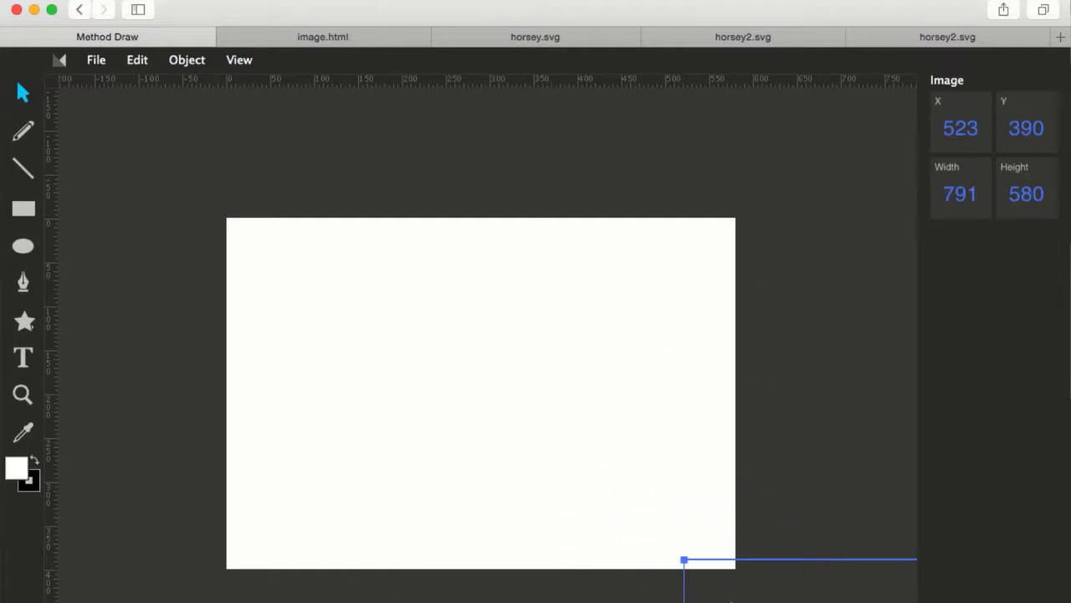
pyautogui.press('Left')
pyautogui.press('Left')
pyautogui.press('Left')
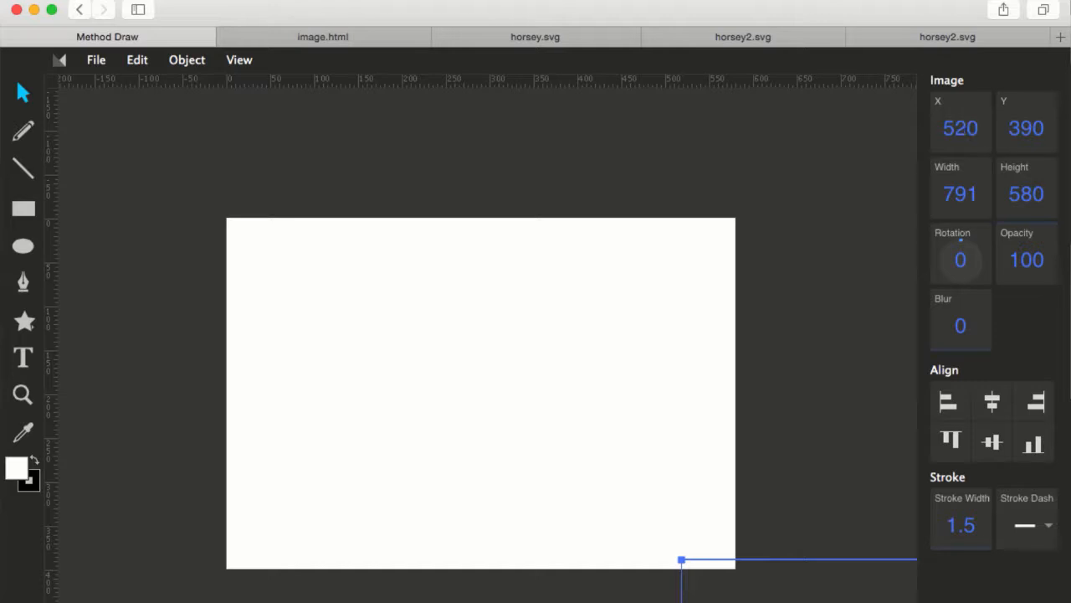
pyautogui.hotkey('shift', 'Left')
pyautogui.hotkey('shift', 'Left')
pyautogui.hotkey('shift', 'Left')
pyautogui.hotkey('shift', 'Left')
pyautogui.hotkey('shift', 'Left')
pyautogui.hotkey('shift', 'Up')
pyautogui.hotkey('shift', 'Up')
pyautogui.hotkey('shift', 'Up')
pyautogui.hotkey('shift', 'Up')
pyautogui.hotkey('shift', 'Up')
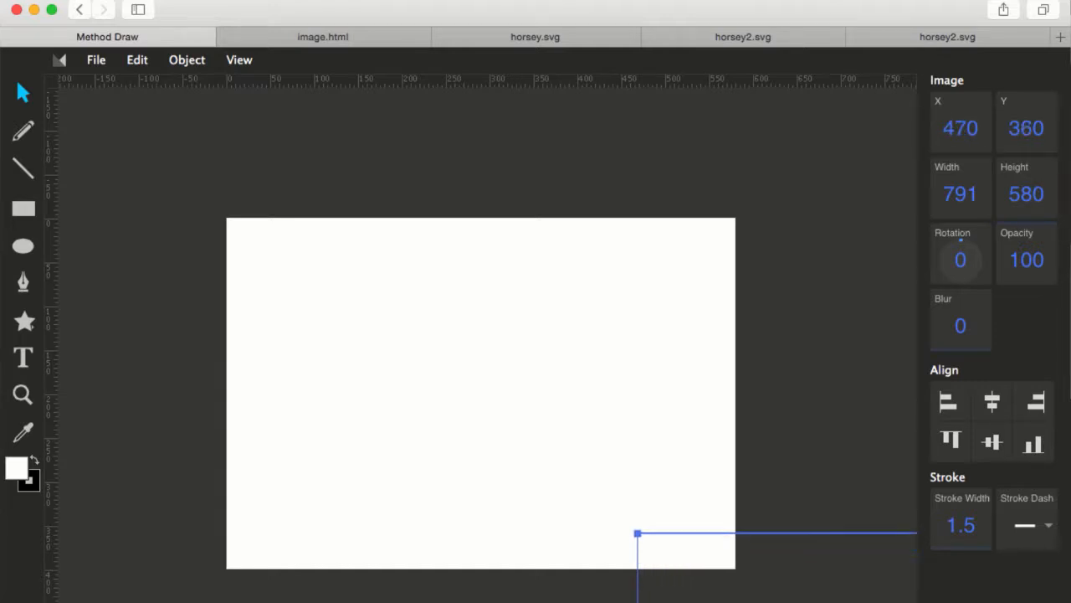
pyautogui.hotkey('shift', 'Up')
pyautogui.hotkey('shift', 'Up')
pyautogui.hotkey('shift', 'Up')
pyautogui.hotkey('shift', 'Up')
pyautogui.hotkey('shift', 'Up')
pyautogui.hotkey('shift', 'Left')
pyautogui.hotkey('shift', 'Left')
pyautogui.hotkey('shift', 'Left')
pyautogui.hotkey('shift', 'Left')
pyautogui.hotkey('shift', 'Left')
pyautogui.hotkey('shift', 'Left')
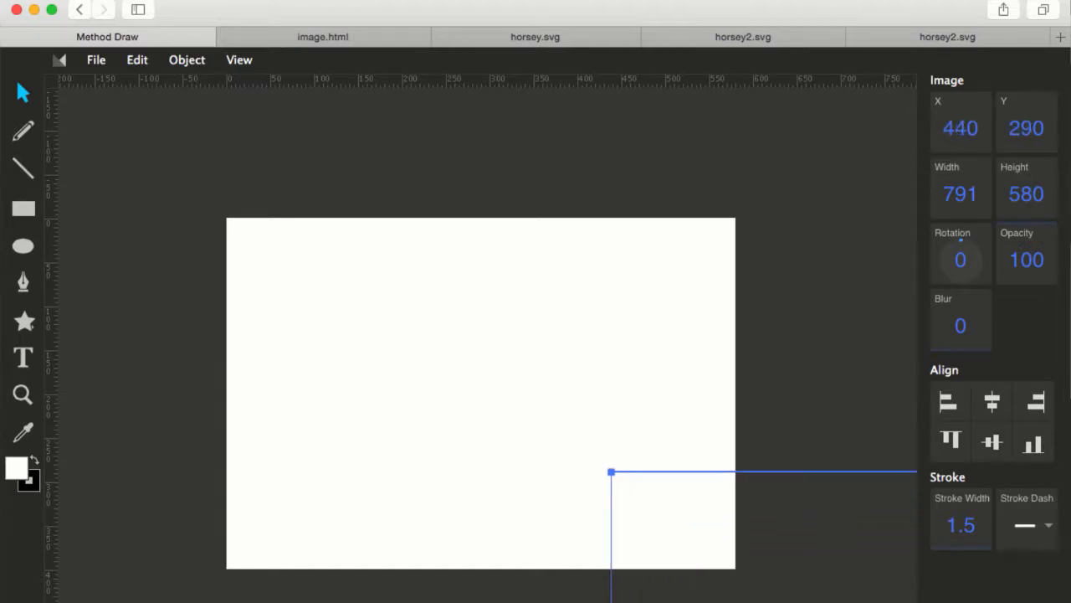
pyautogui.hotkey('shift', 'Up')
pyautogui.hotkey('shift', 'Up')
pyautogui.hotkey('shift', 'Up')
pyautogui.moveTo(731, 560); pyautogui.dragTo(363, 340)
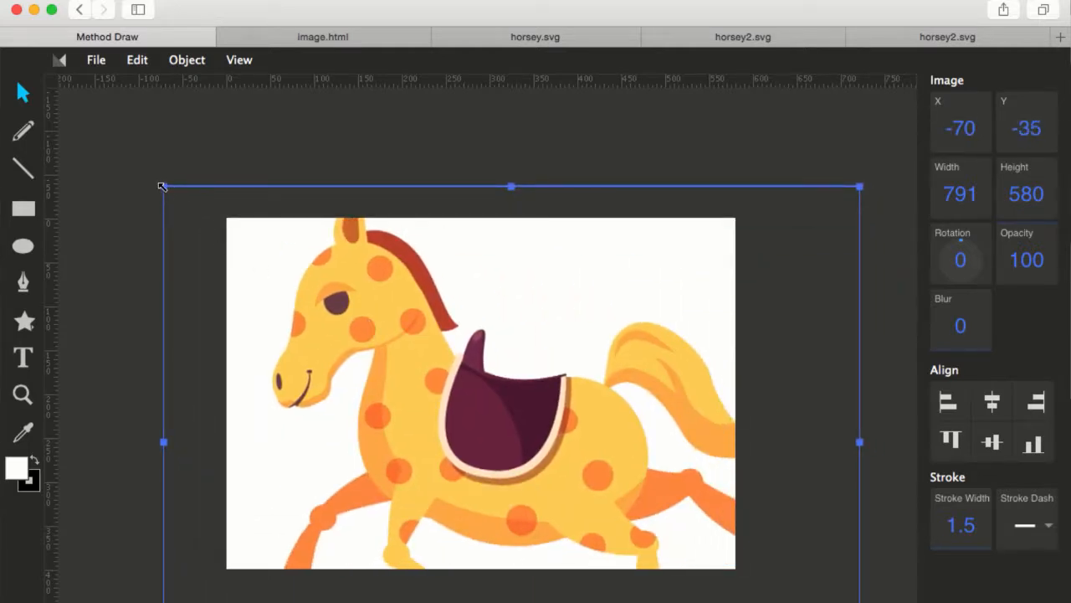
pyautogui.moveTo(158, 184); pyautogui.dragTo(347, 297)
pyautogui.moveTo(544, 415); pyautogui.dragTo(461, 368)
# Draw five rectangles around the horse with the Rectangle tool.
pyautogui.click(23, 208)
pyautogui.moveTo(246, 219)
pyautogui.mouseDown()
pyautogui.moveTo(328, 314)
pyautogui.moveTo(314, 360)
pyautogui.mouseUp()
pyautogui.moveTo(590, 450); pyautogui.dragTo(692, 536)
pyautogui.moveTo(683, 324); pyautogui.dragTo(620, 536)
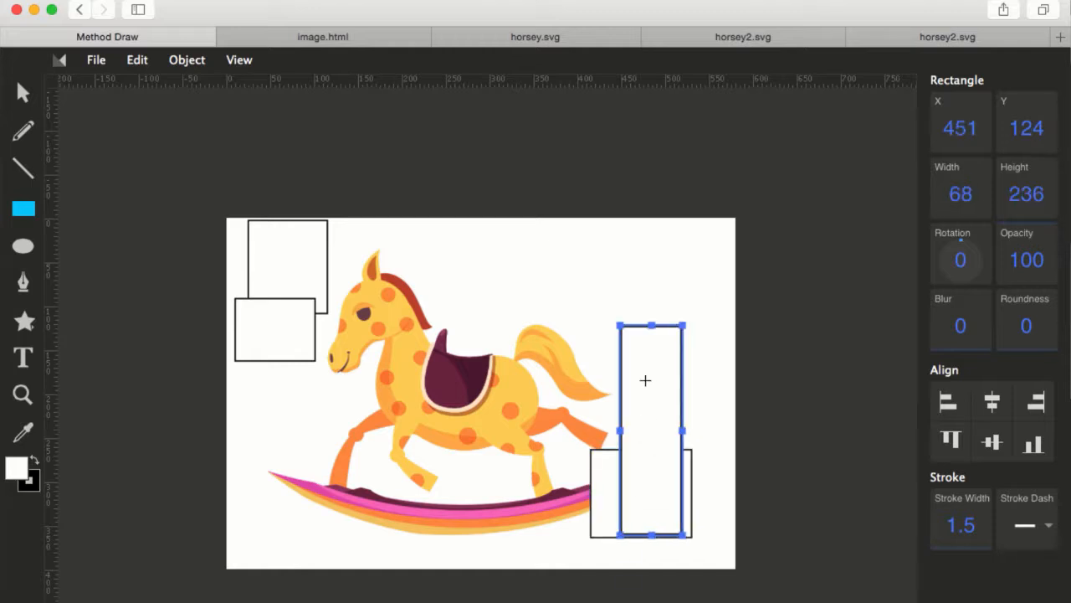
pyautogui.moveTo(658, 285); pyautogui.dragTo(714, 402)
pyautogui.moveTo(223, 431); pyautogui.dragTo(306, 335)
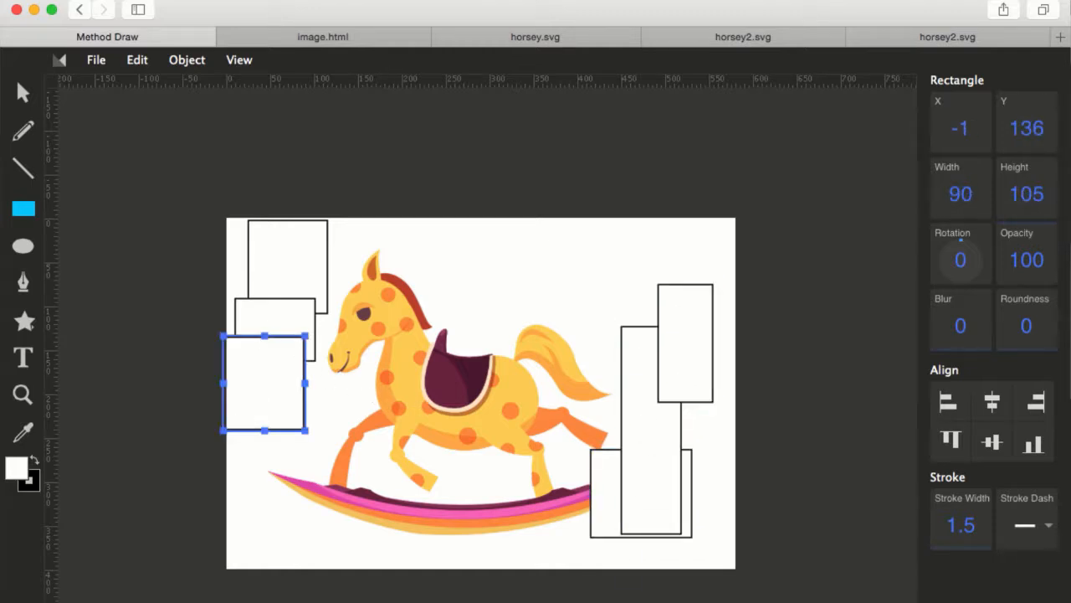
# Bring the horse image to the front and shift it slightly left.
pyautogui.click(23, 92)
pyautogui.click(435, 331)
pyautogui.rightClick(434, 327)
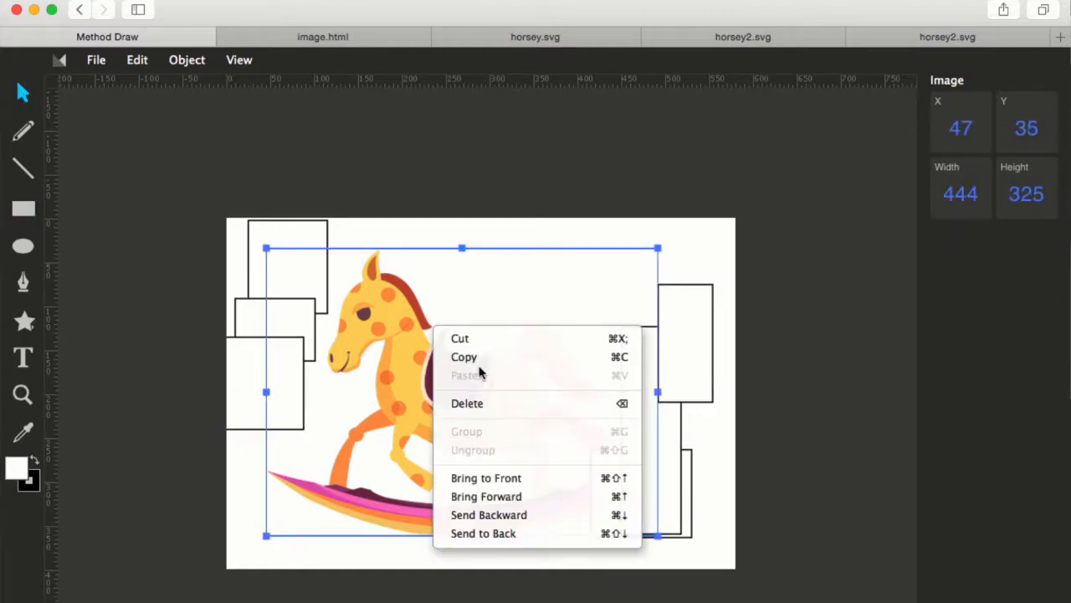
pyautogui.click(505, 486)
pyautogui.moveTo(461, 420); pyautogui.dragTo(399, 406)
# Select the right-hand rectangles, bring them to the front, and shift them left.
pyautogui.moveTo(744, 556); pyautogui.dragTo(661, 339)
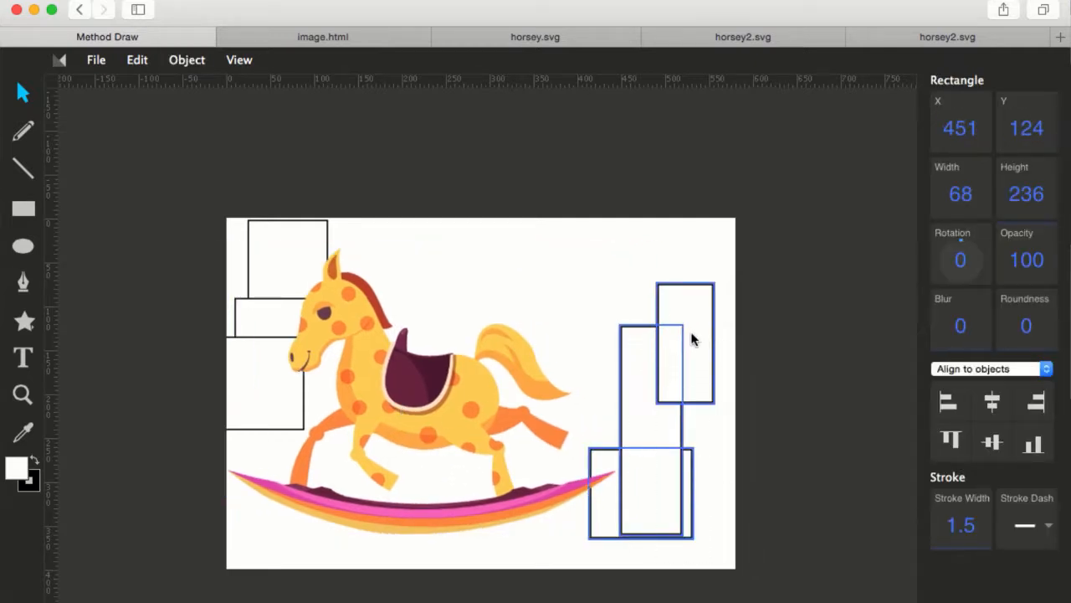
pyautogui.rightClick(691, 335)
pyautogui.click(732, 486)
pyautogui.moveTo(661, 389); pyautogui.dragTo(620, 414)
pyautogui.click(760, 406)
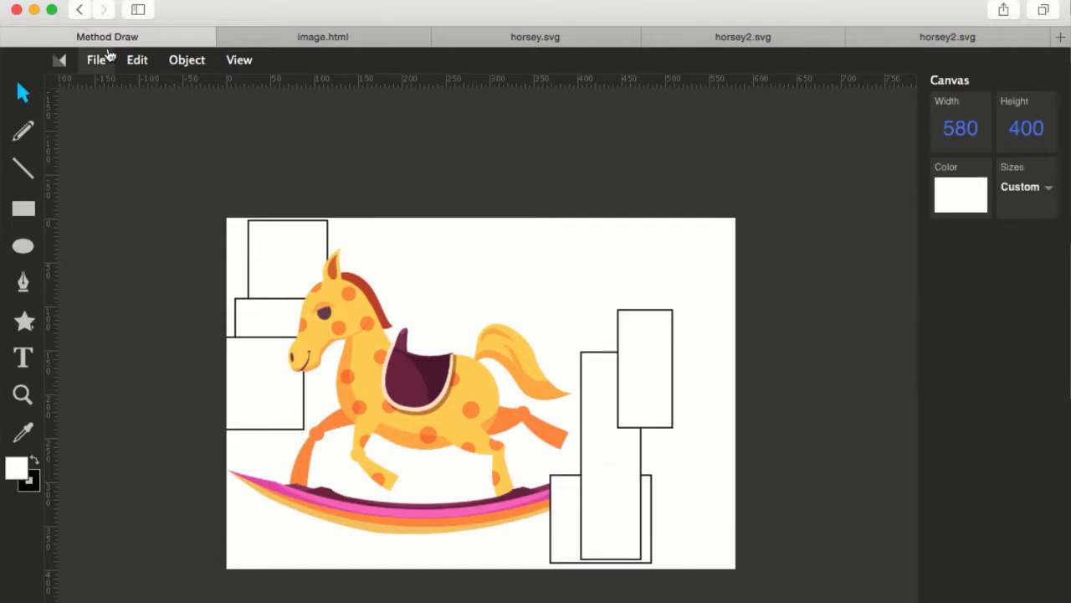
# Save the drawing as an SVG image.
pyautogui.click(94, 60)
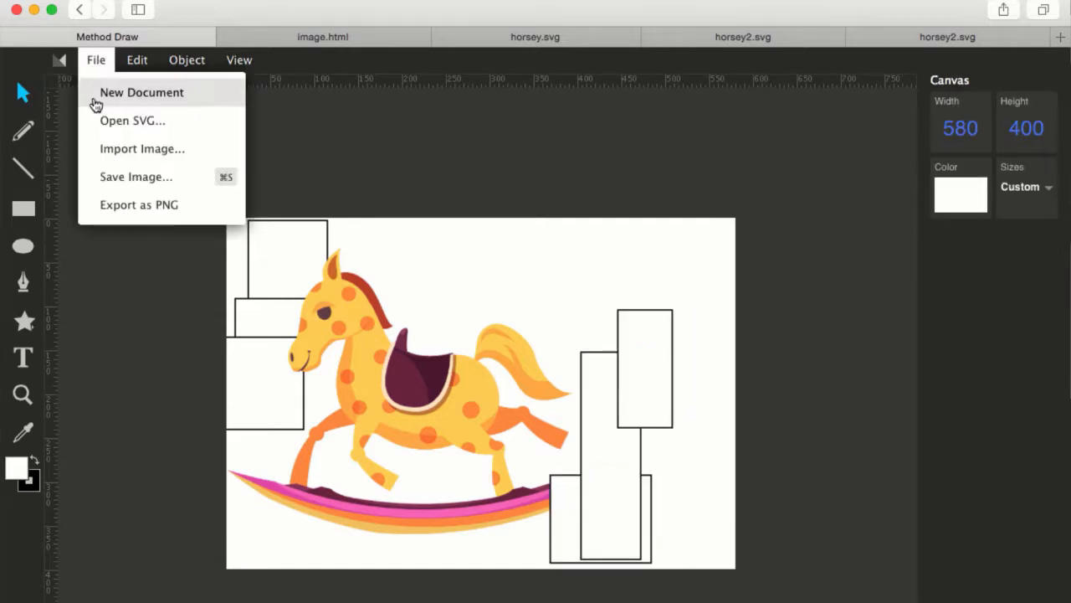
pyautogui.click(152, 175)
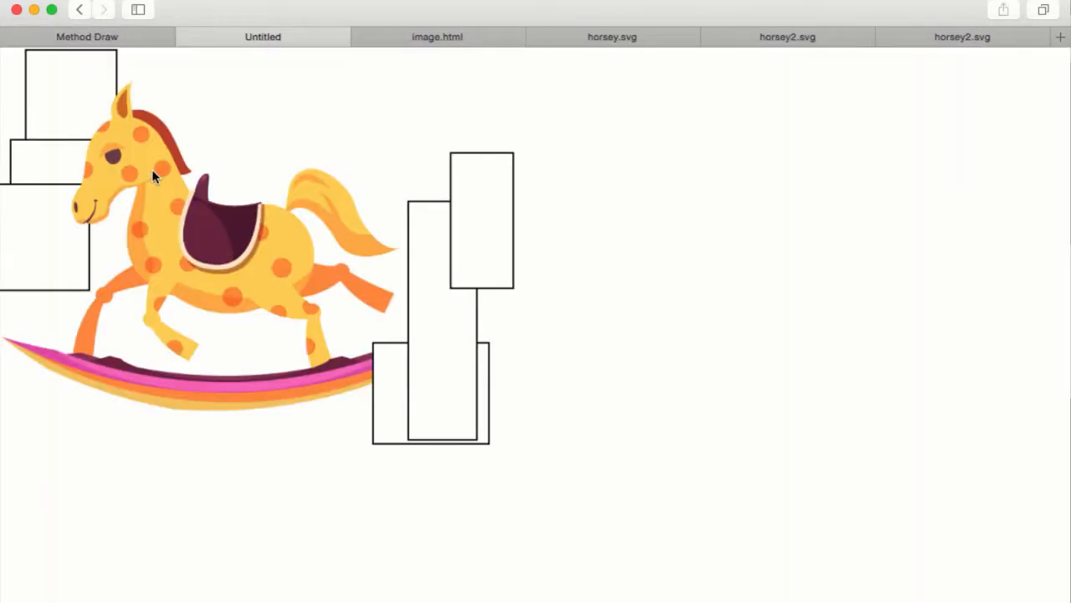
# Open the page source of the exported SVG drawing in the browser's inspector.
pyautogui.rightClick(197, 204)
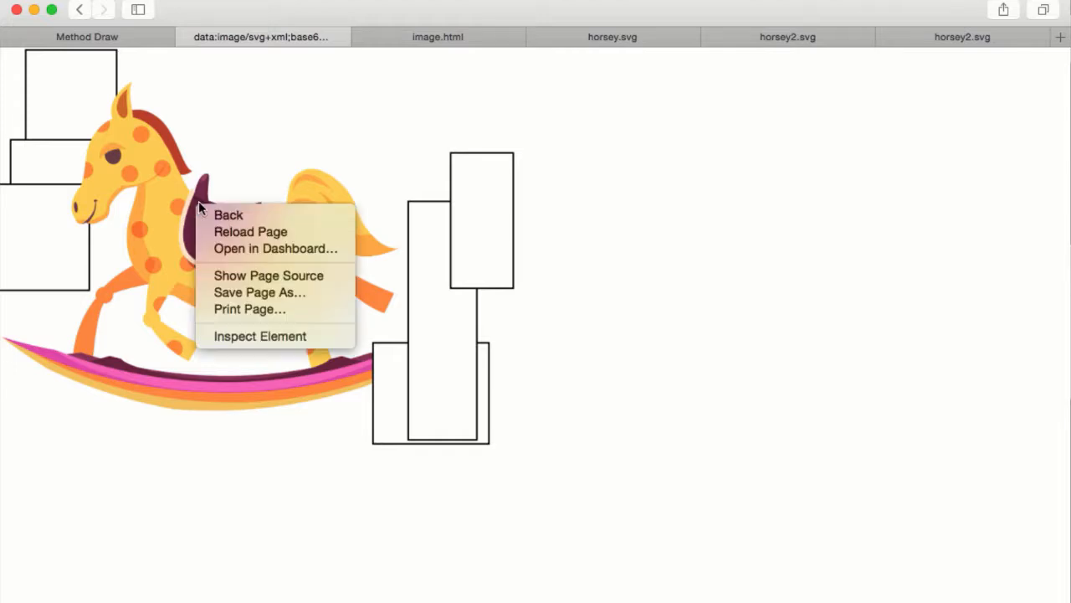
pyautogui.click(237, 165)
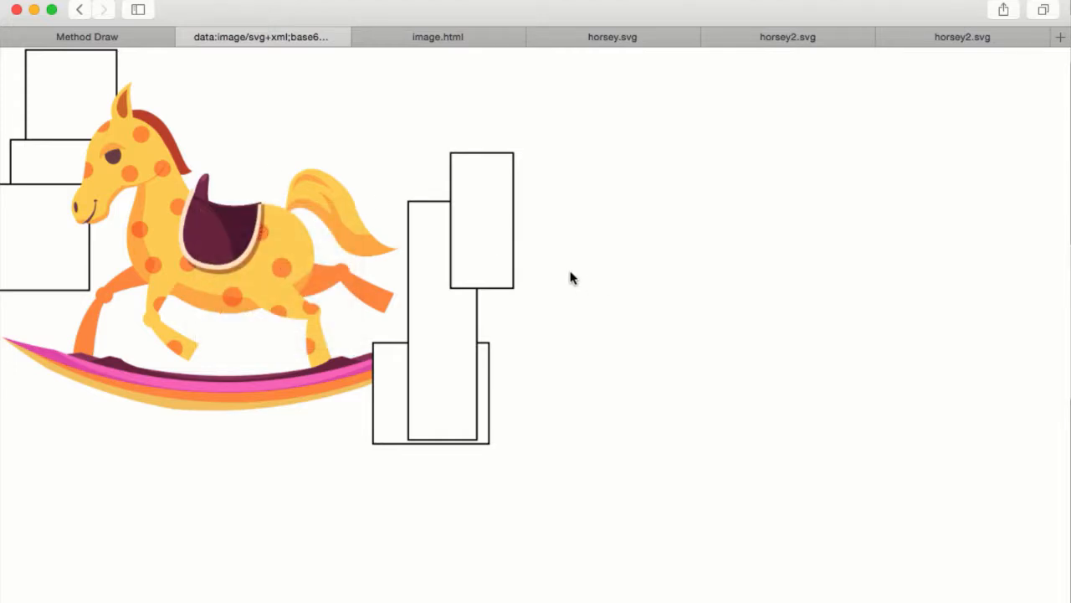
pyautogui.rightClick(601, 346)
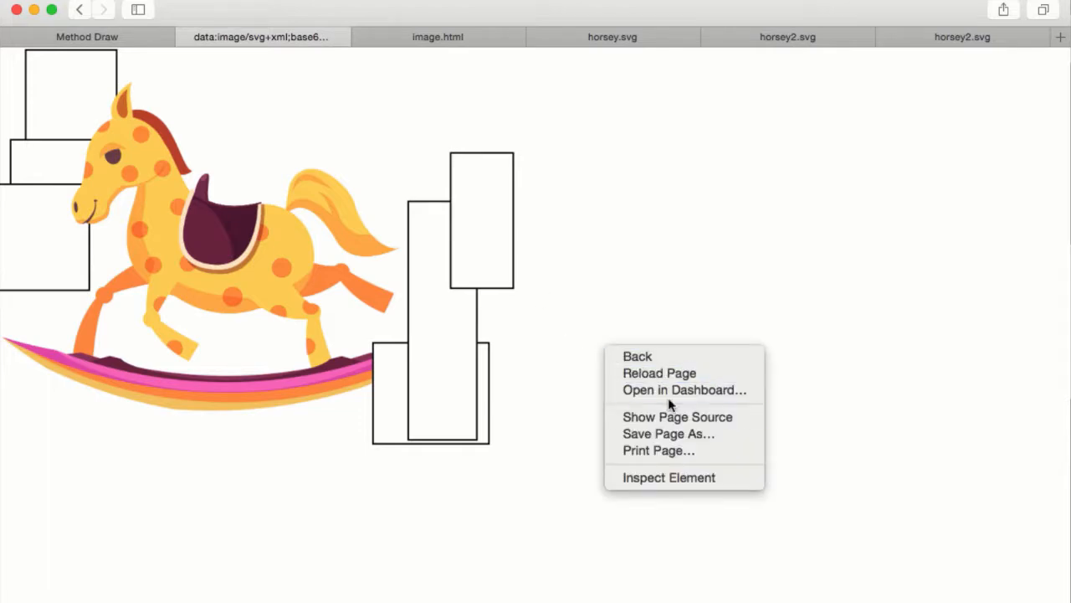
pyautogui.click(601, 351)
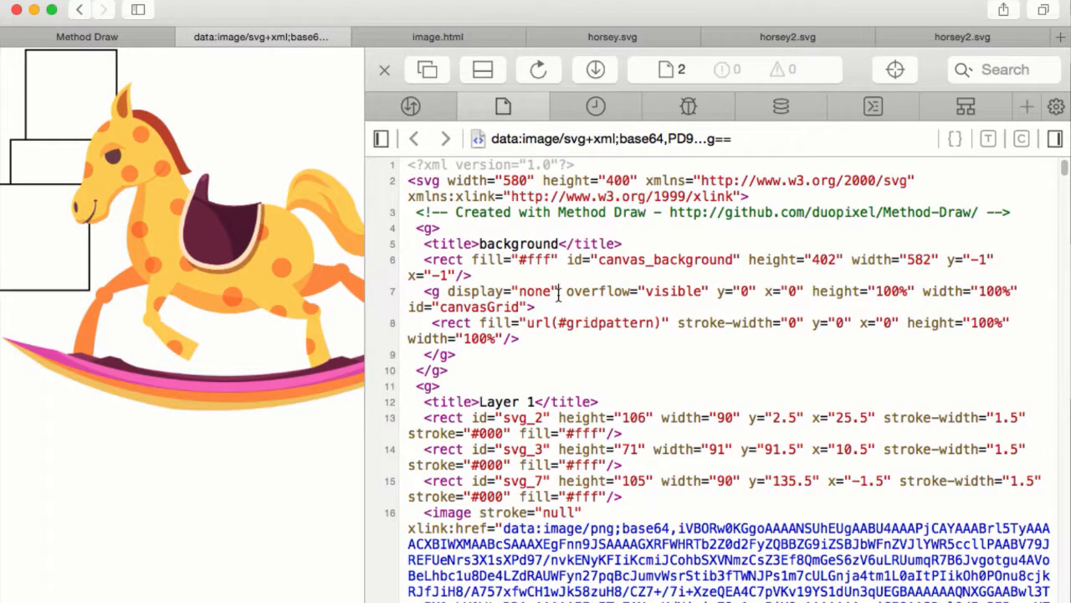
# Copy the entire SVG source and paste it into a new TextEdit document.
pyautogui.press('super+a')
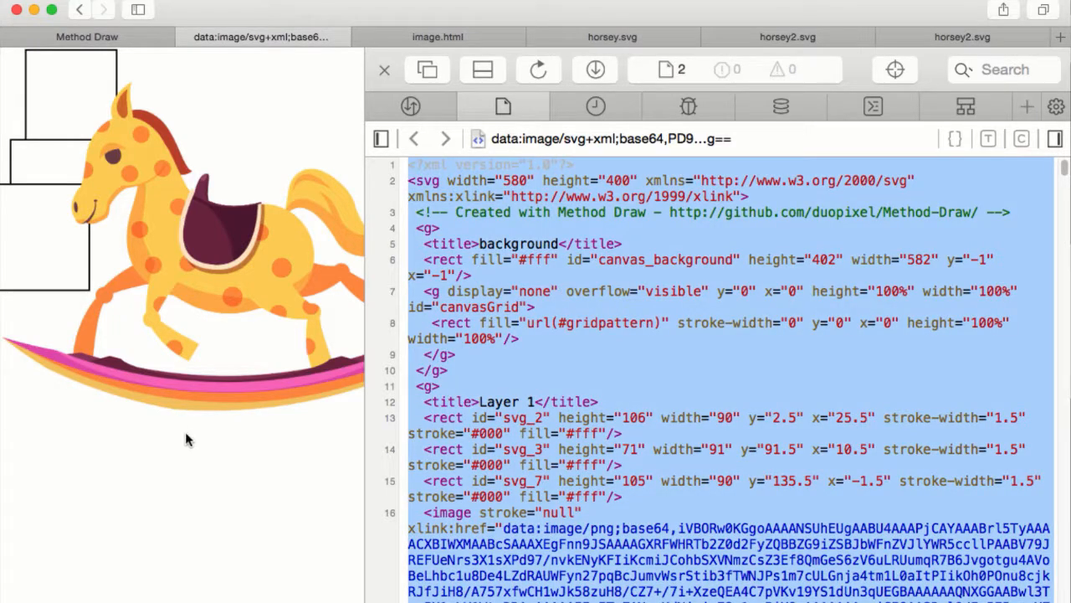
pyautogui.click(112, 443)
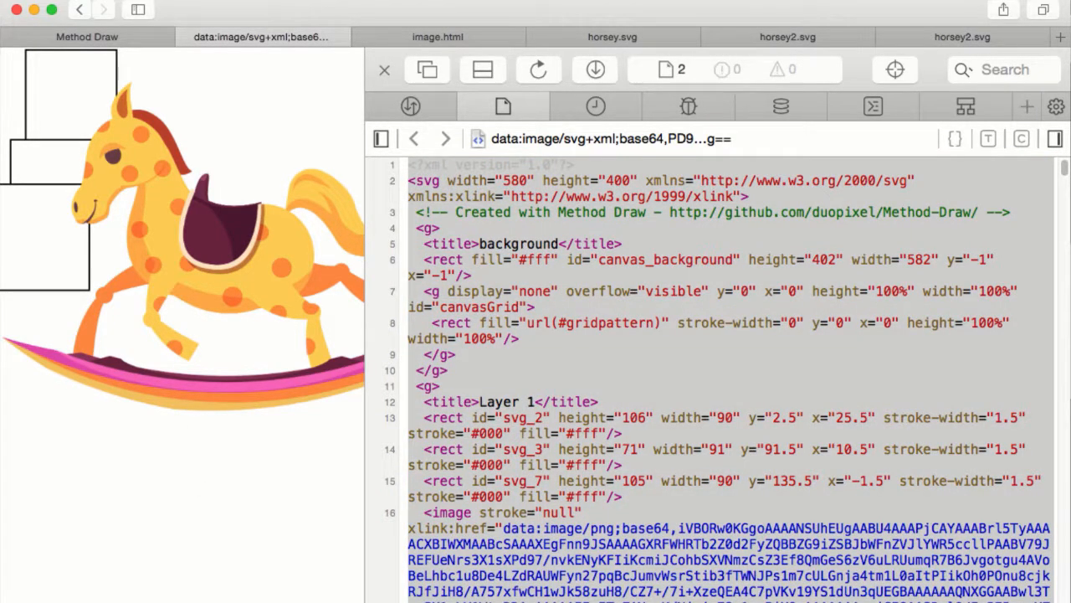
pyautogui.press('F4')
pyautogui.hscroll(-5, 316, 395)
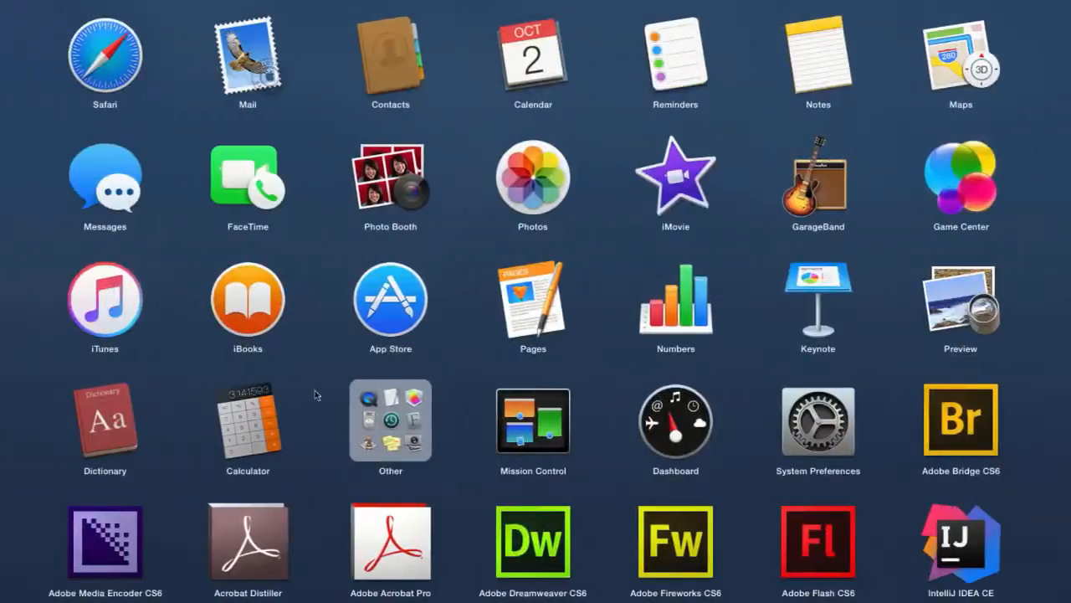
pyautogui.click(382, 419)
pyautogui.click(242, 125)
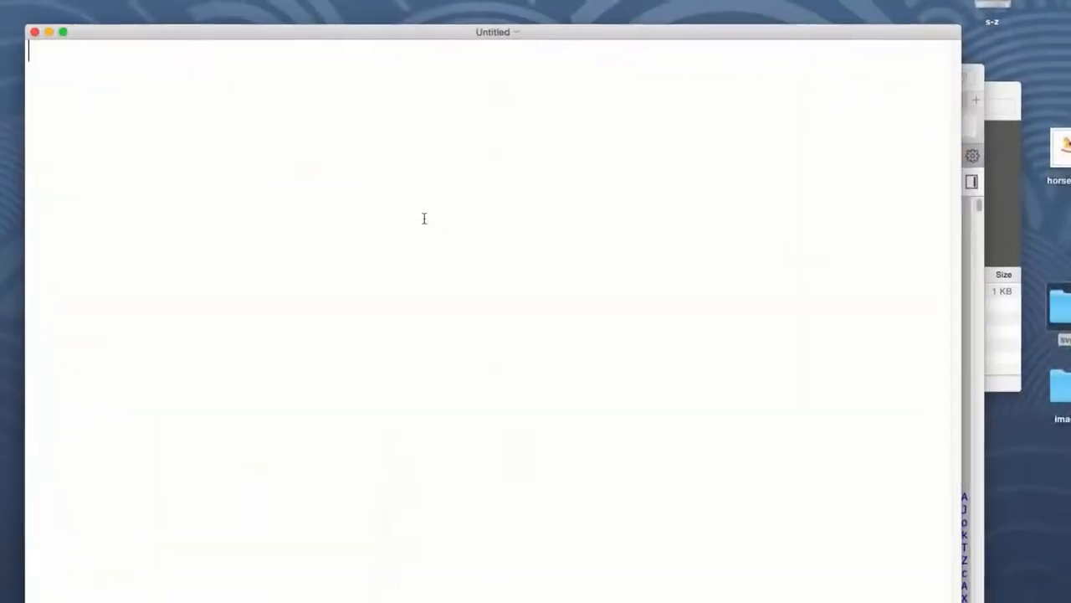
pyautogui.press('super+v')
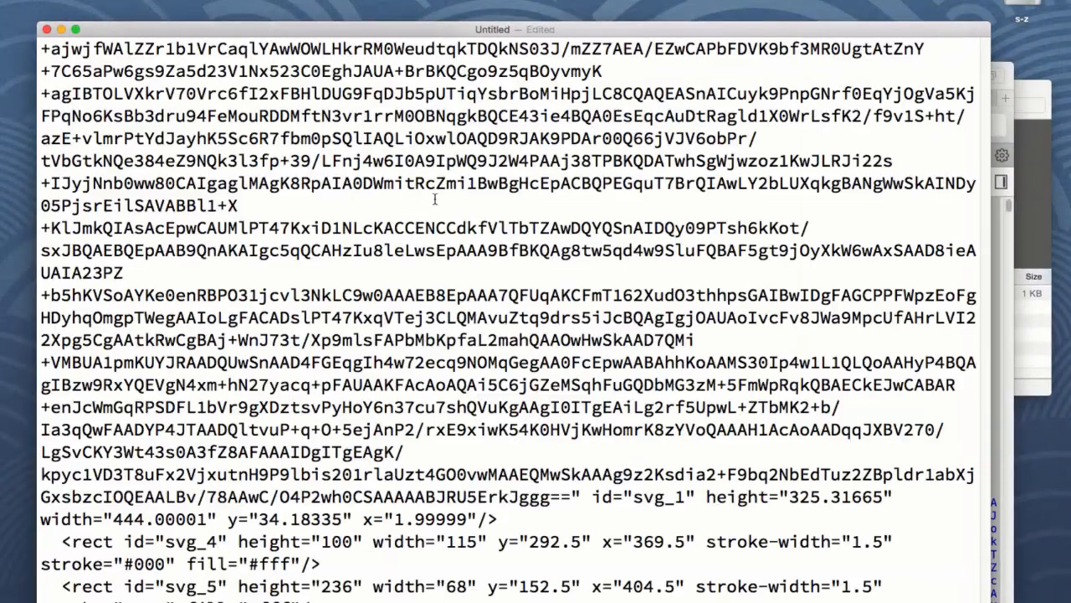
# Save the TextEdit document on the Desktop as horsey3.svg.
pyautogui.press('super+s')
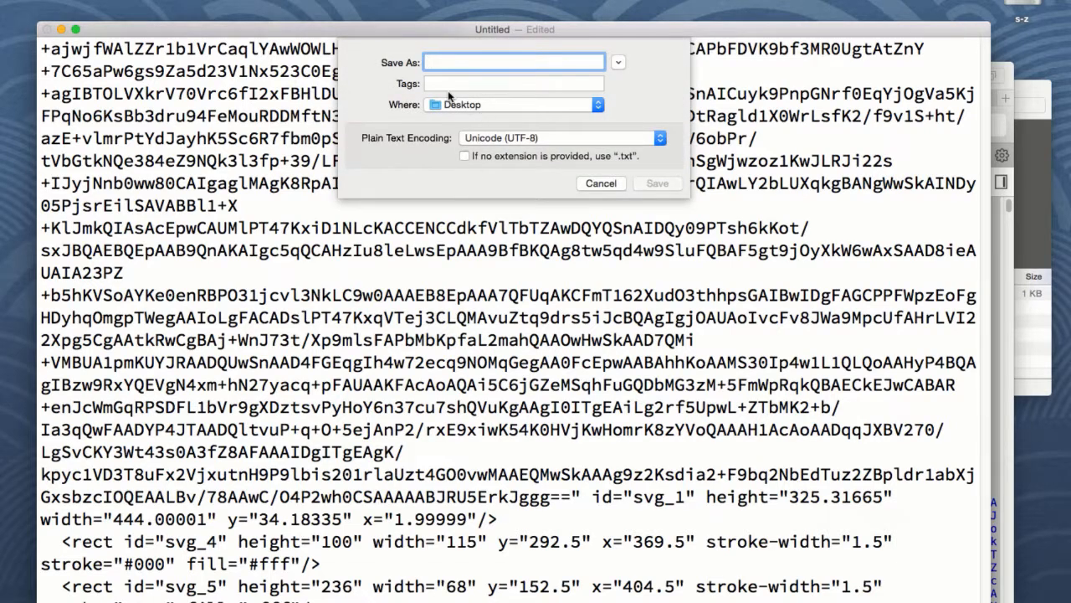
pyautogui.write('h')
pyautogui.press('BackSpace')
pyautogui.write('hor')
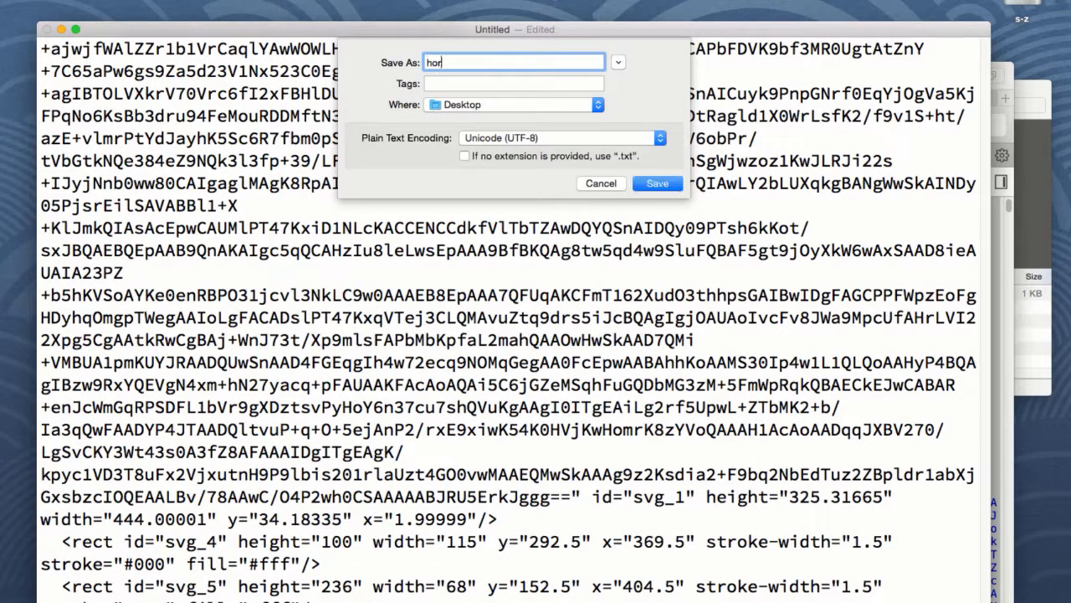
pyautogui.write('sey3.svg')
pyautogui.press('Return')
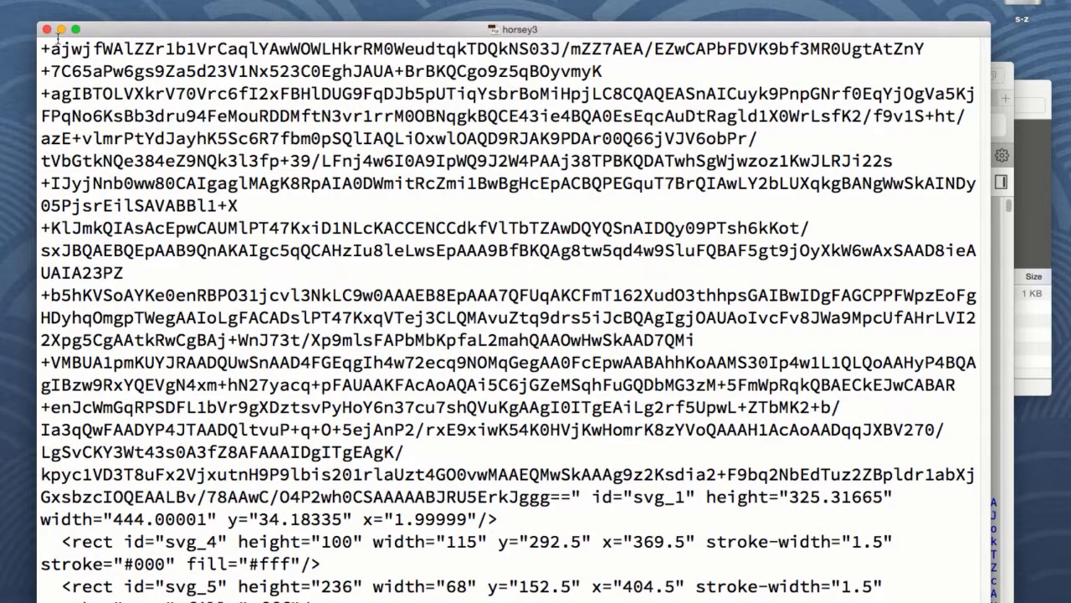
# Close the TextEdit window and the browser's data tab, and minimize the browser window.
pyautogui.click(47, 29)
pyautogui.click(620, 205)
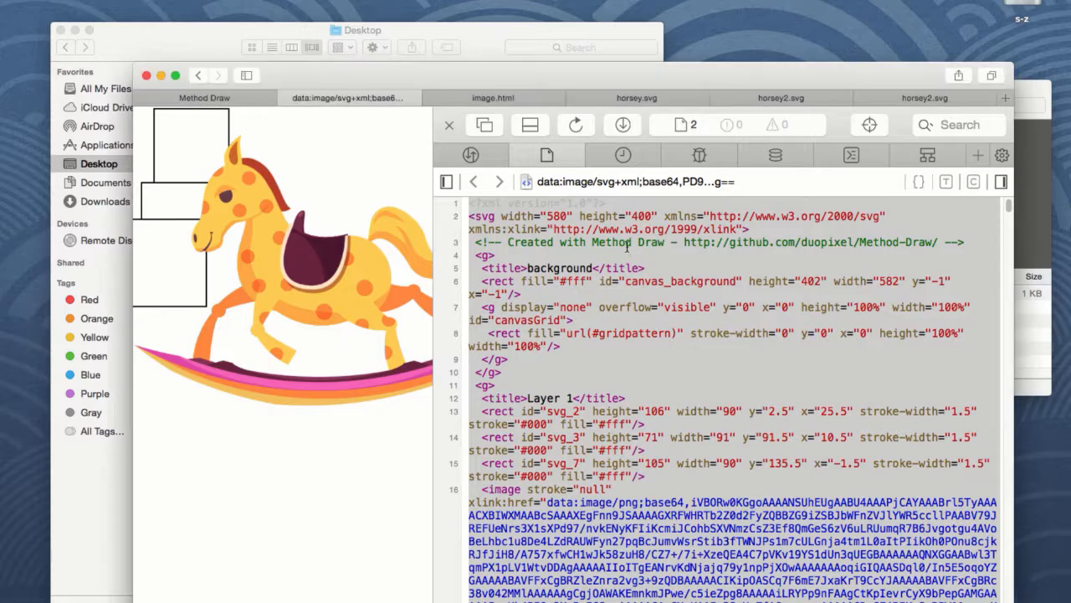
pyautogui.press('super+w')
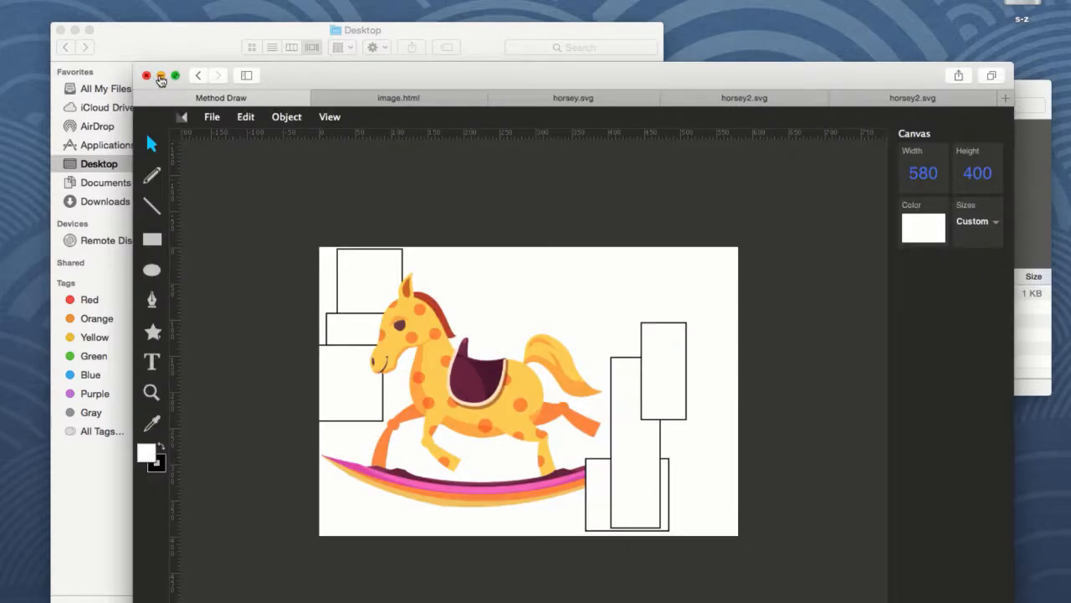
pyautogui.click(161, 77)
# Open the horsey3 file from the desktop in Safari.
pyautogui.moveTo(846, 599); pyautogui.dragTo(807, 455)
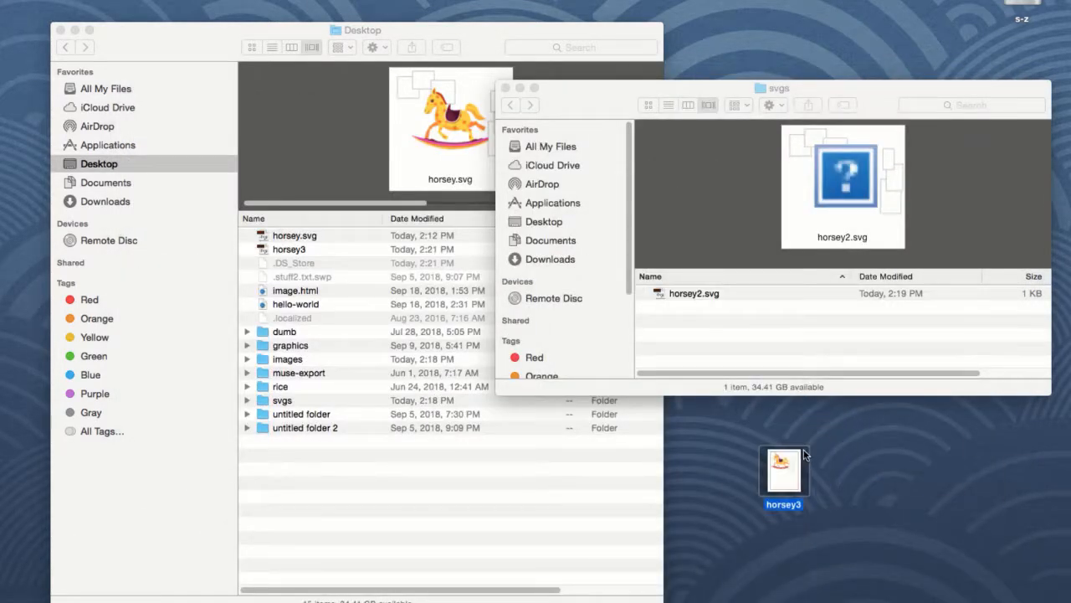
pyautogui.rightClick(791, 459)
pyautogui.moveTo(904, 443)
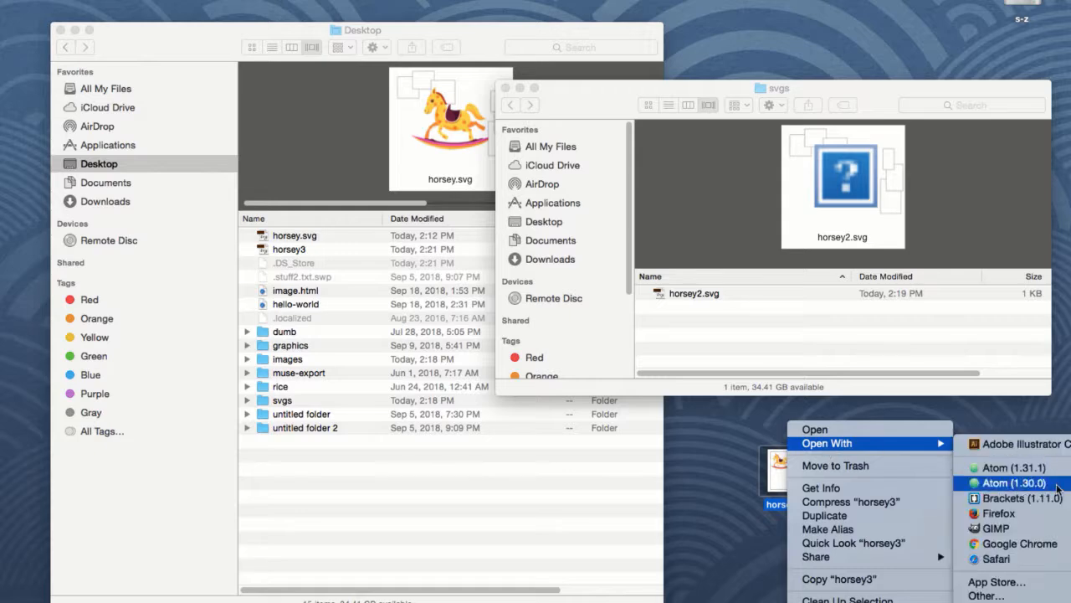
pyautogui.click(1011, 559)
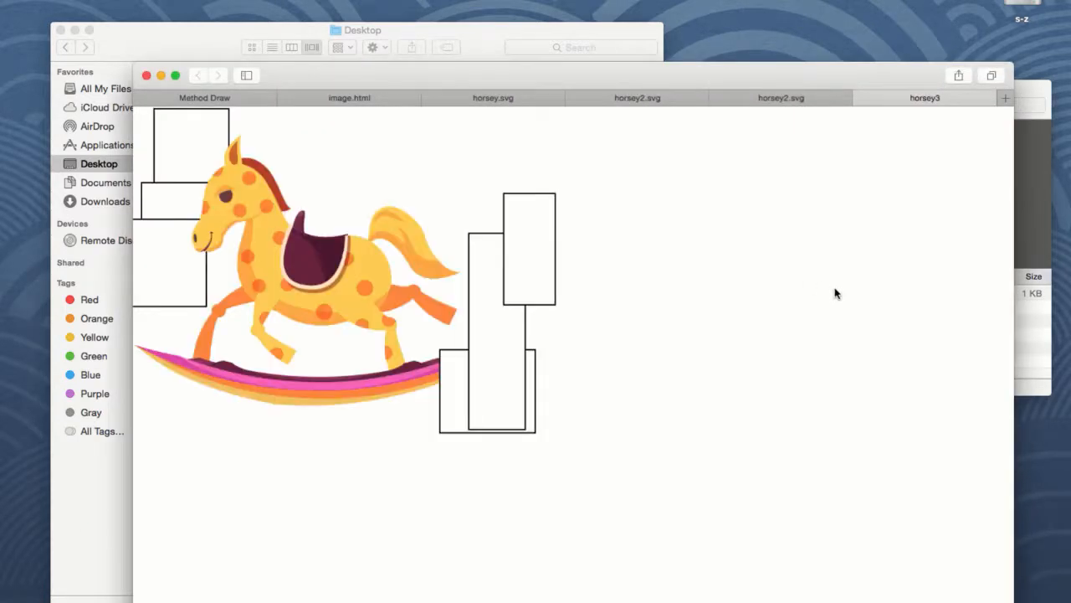
# Examine the Desktop folder listing of horsey.svg and horsey3 alongside the browser preview.
pyautogui.moveTo(330, 73); pyautogui.dragTo(303, 70)
pyautogui.click(227, 29)
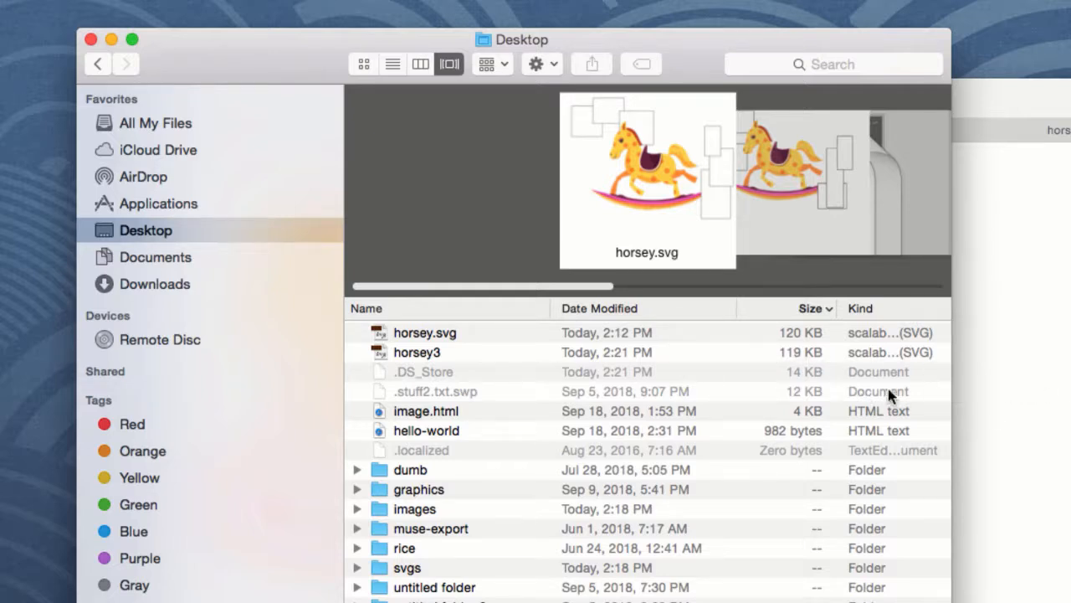
pyautogui.press('super+Tab')
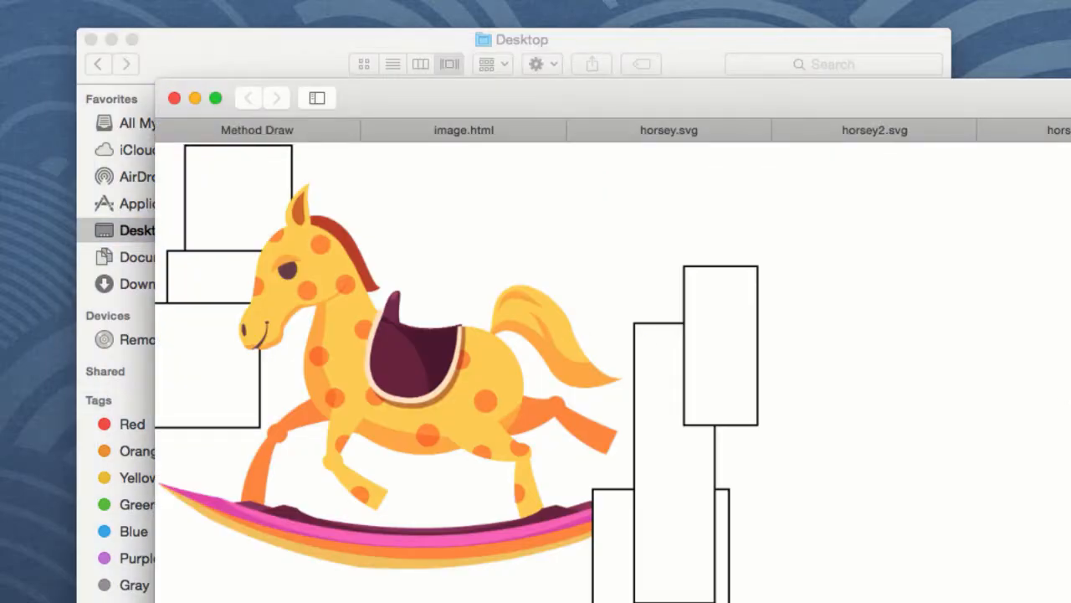
pyautogui.click(195, 98)
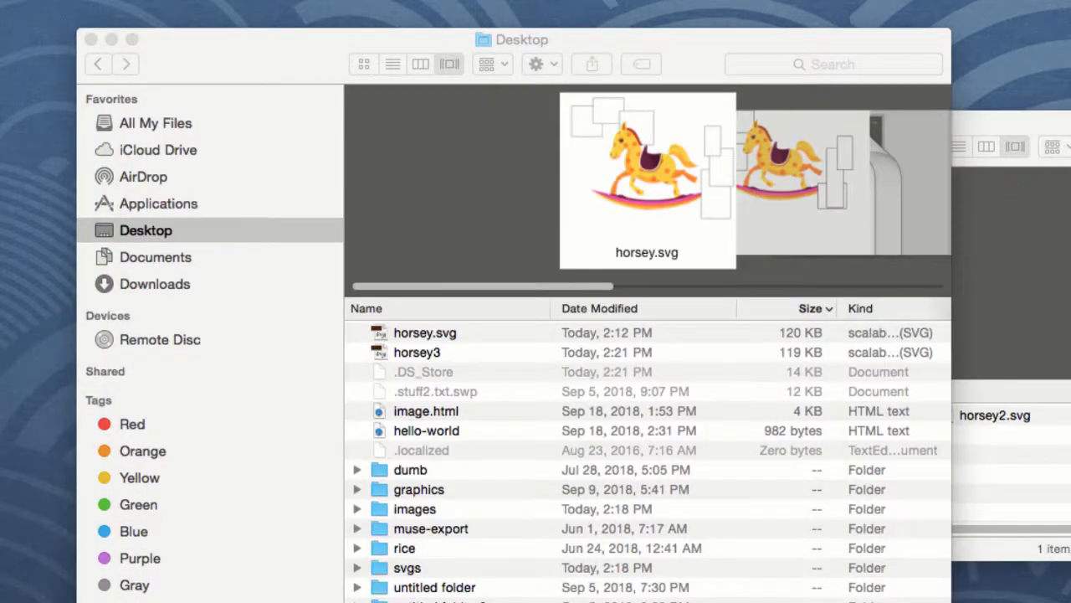
pyautogui.click(743, 119)
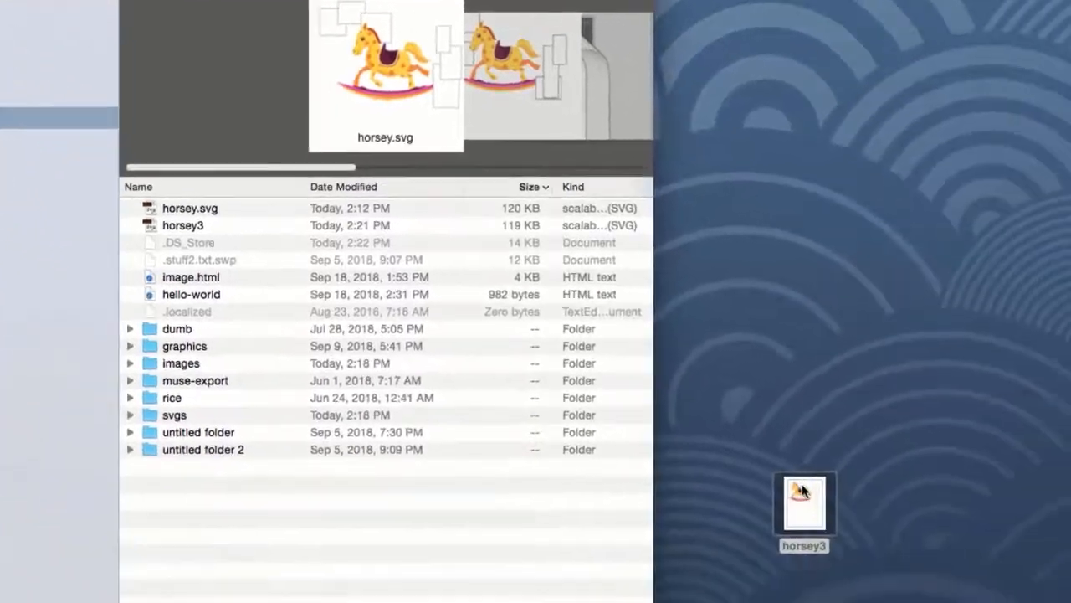
# Open the horsey3 file in Atom.
pyautogui.rightClick(801, 491)
pyautogui.moveTo(828, 419)
pyautogui.click(980, 469)
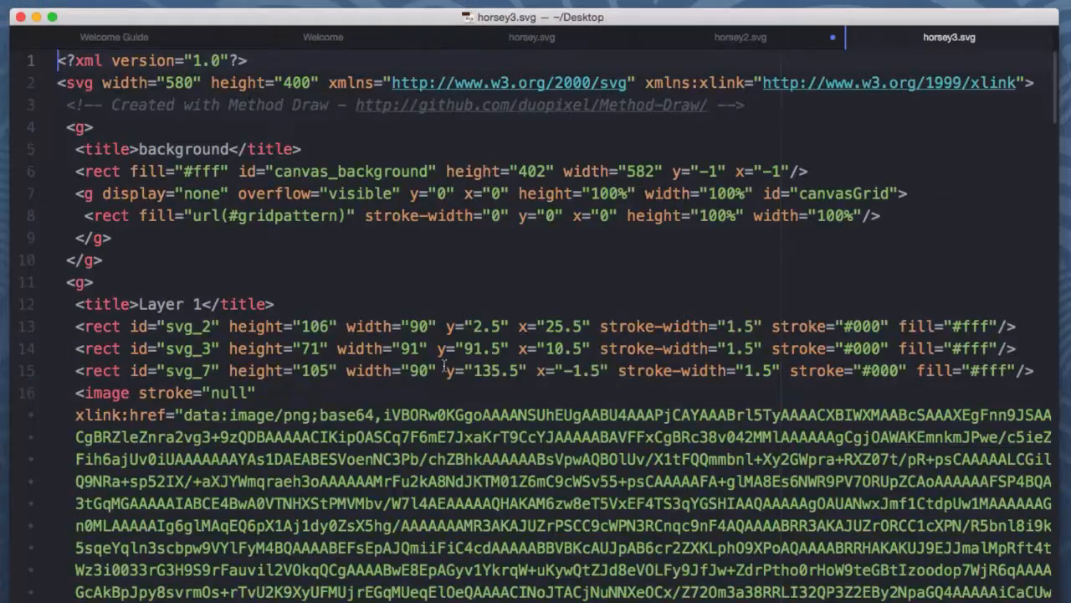
# Remove the stroke="null" attribute from the image element on line 16.
pyautogui.click(178, 411)
pyautogui.scroll(-1, 199, 408)
pyautogui.moveTo(256, 376); pyautogui.dragTo(140, 377)
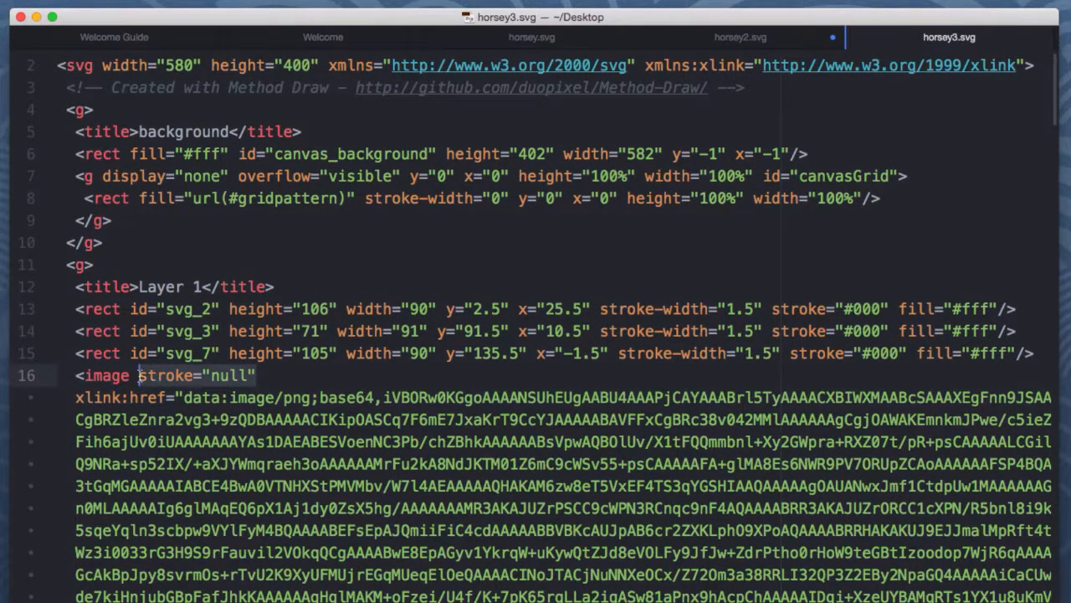
pyautogui.press('BackSpace')
pyautogui.press('super+j')
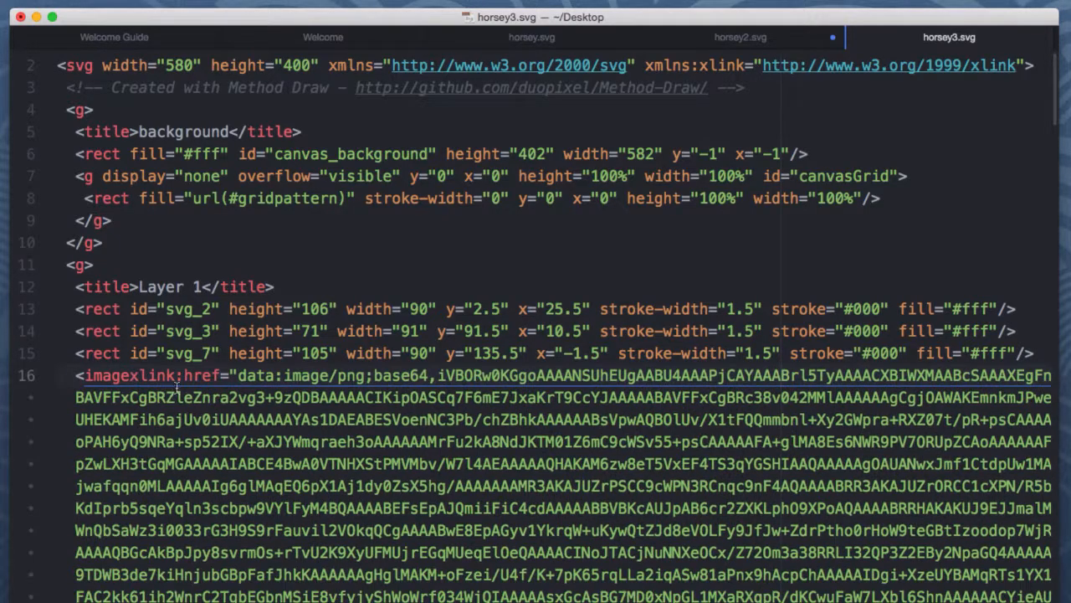
pyautogui.press('Return')
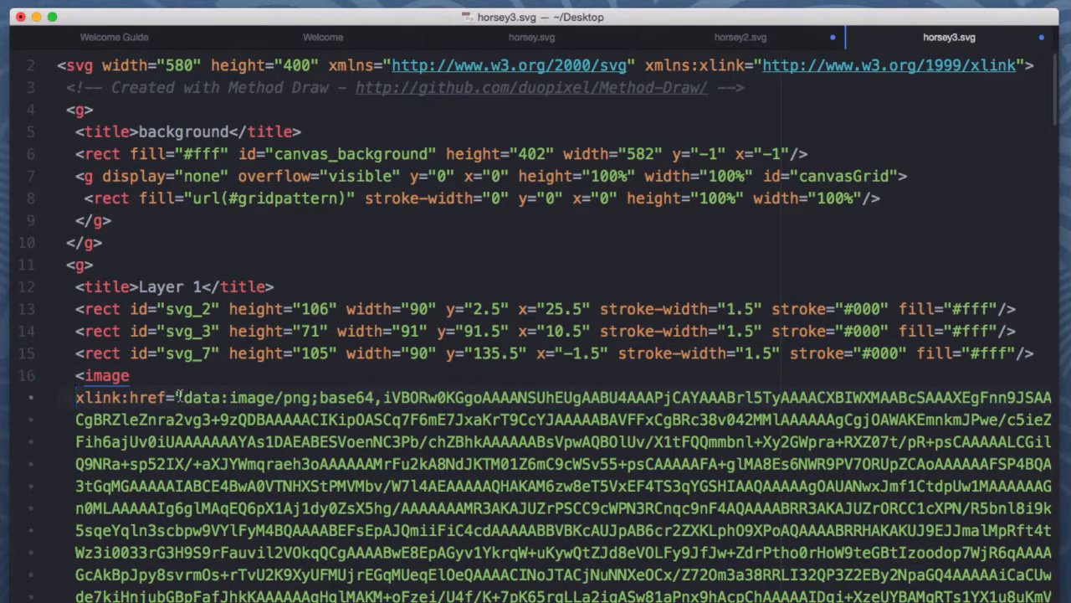
# Delete the embedded base64 data from the image's xlink:href value.
pyautogui.scroll(-10, 209, 393)
pyautogui.scroll(-15, 214, 394)
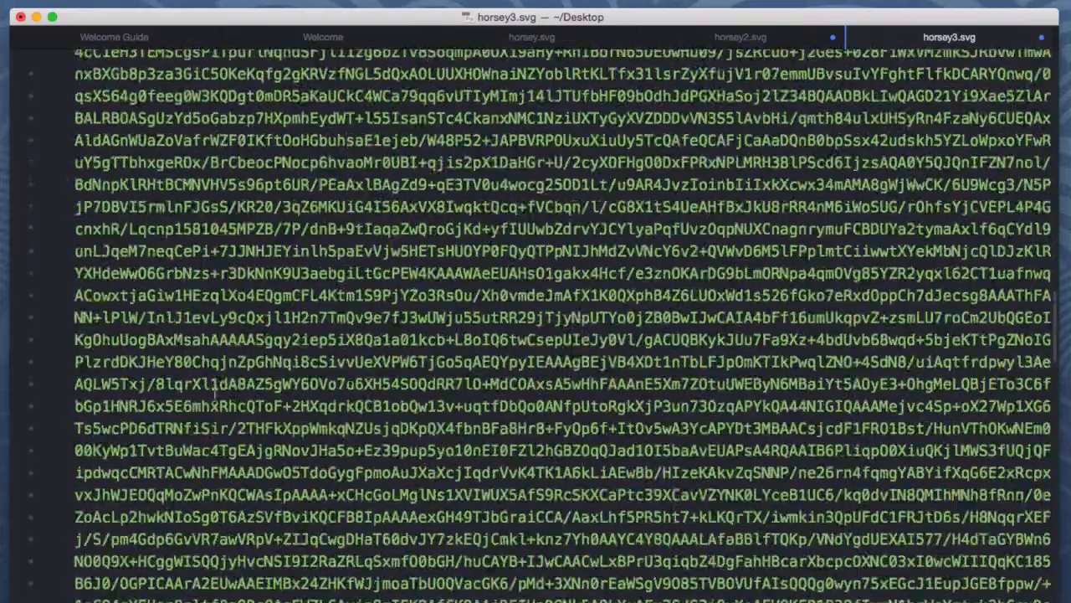
pyautogui.scroll(-15, 214, 393)
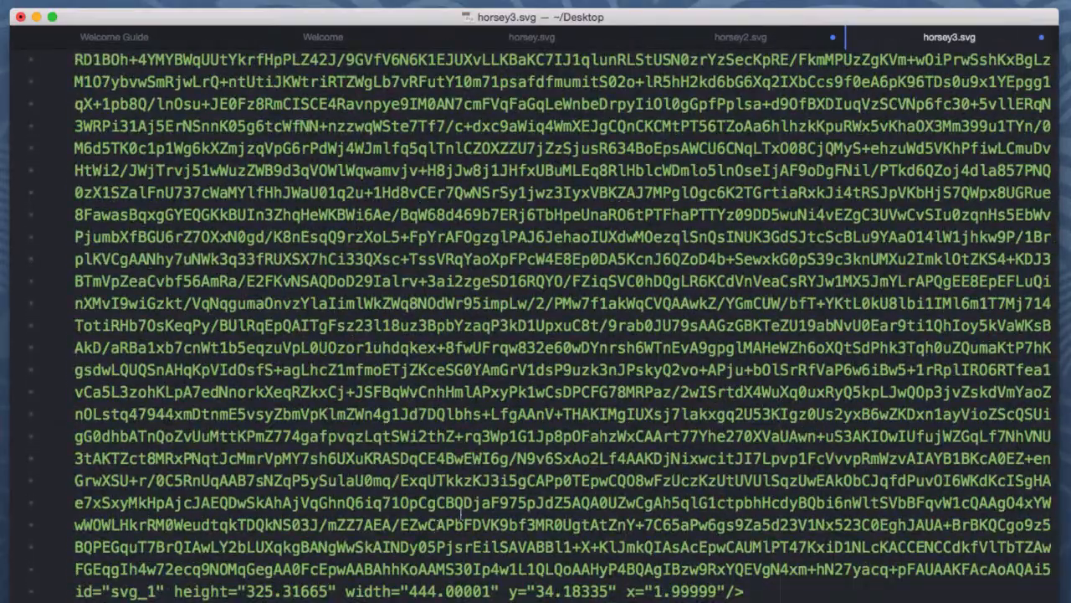
pyautogui.scroll(-15, 732, 567)
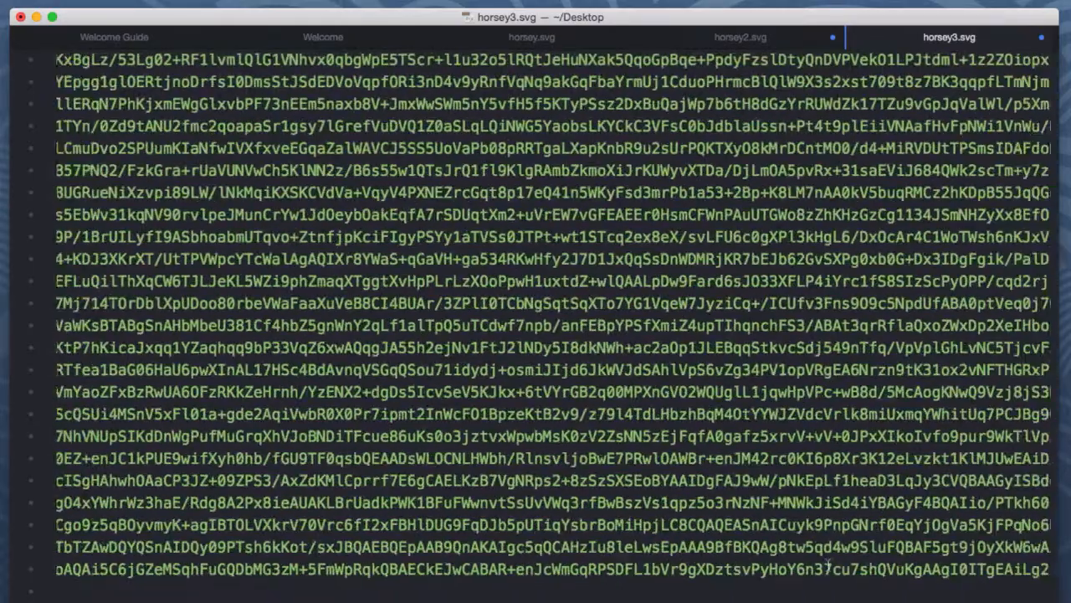
pyautogui.hscroll(2, 988, 570)
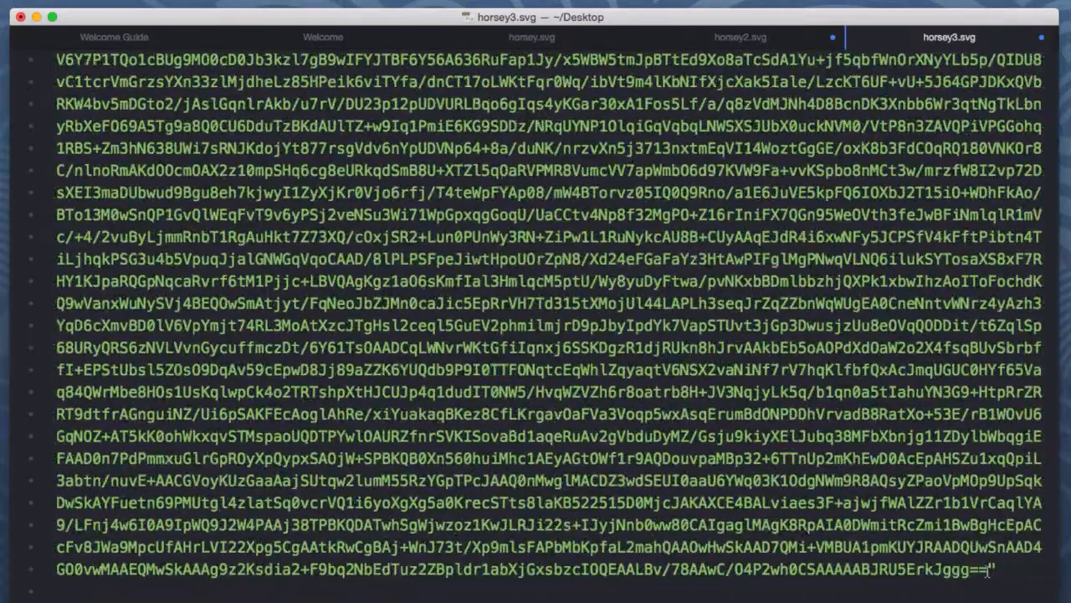
pyautogui.press('BackSpace')
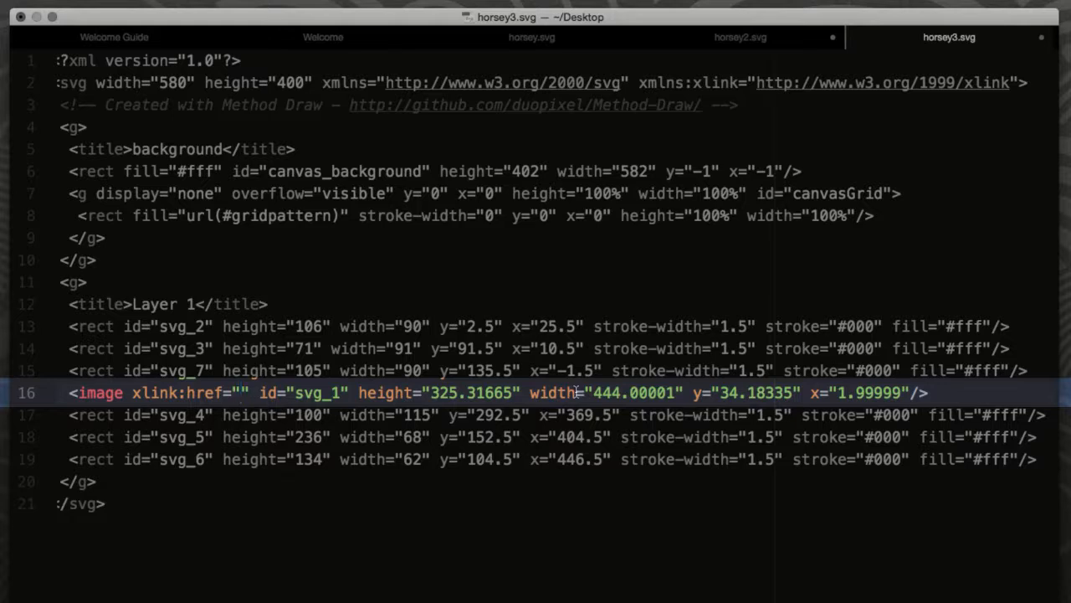
# Set the image's xlink:href to images/horsey.png.
pyautogui.write('images/')
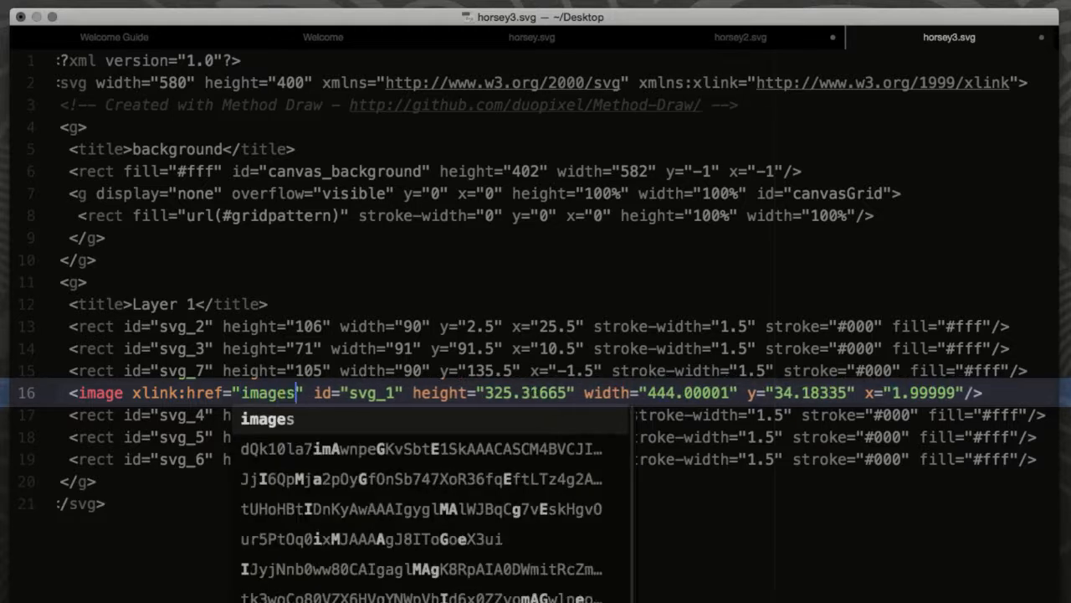
pyautogui.write('horsey')
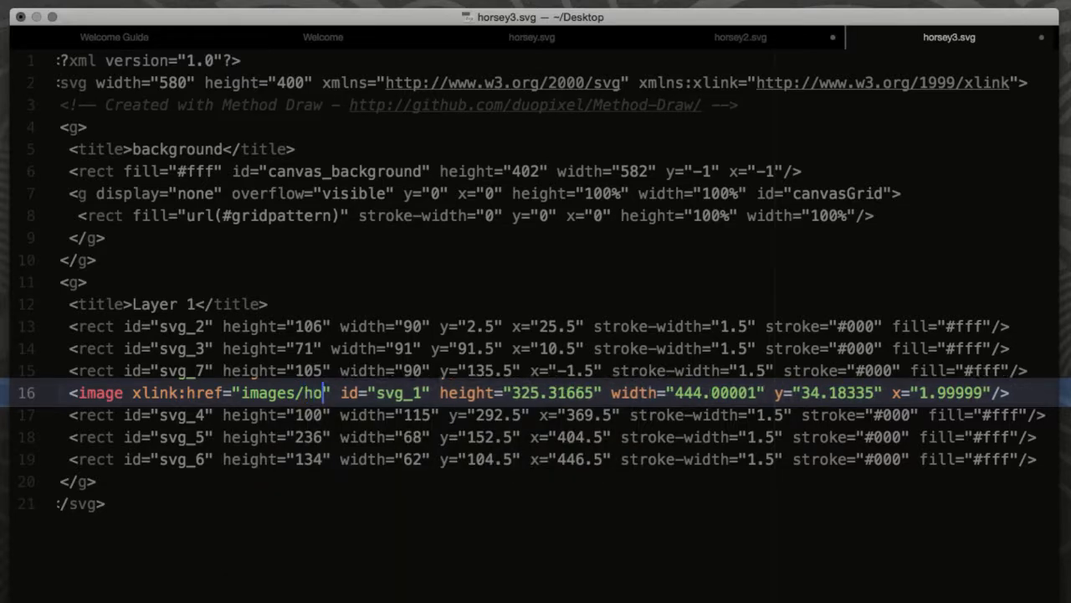
pyautogui.write('.png')
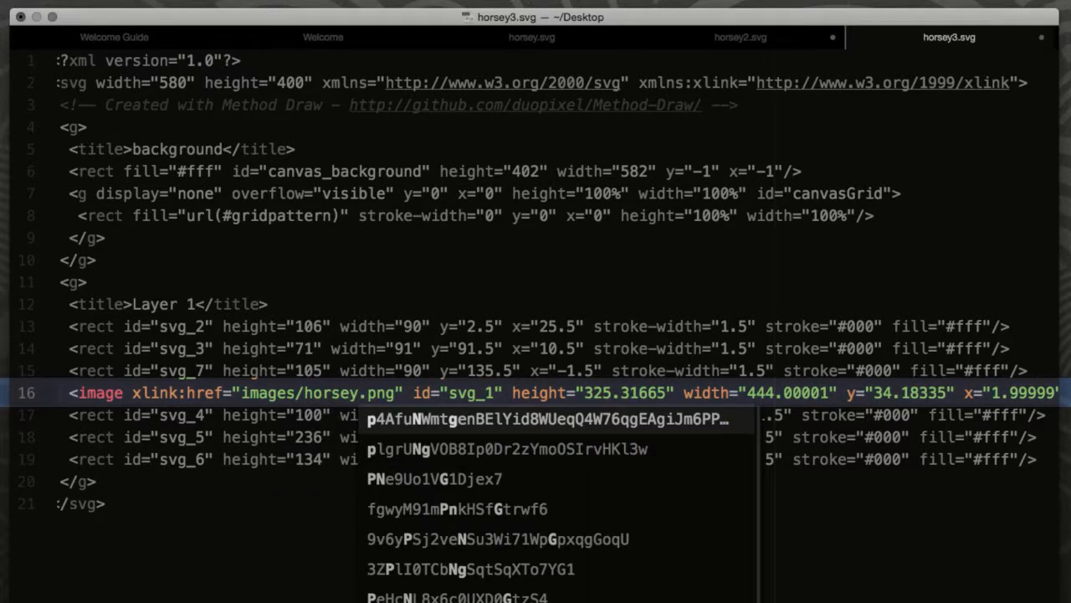
pyautogui.press('Escape')
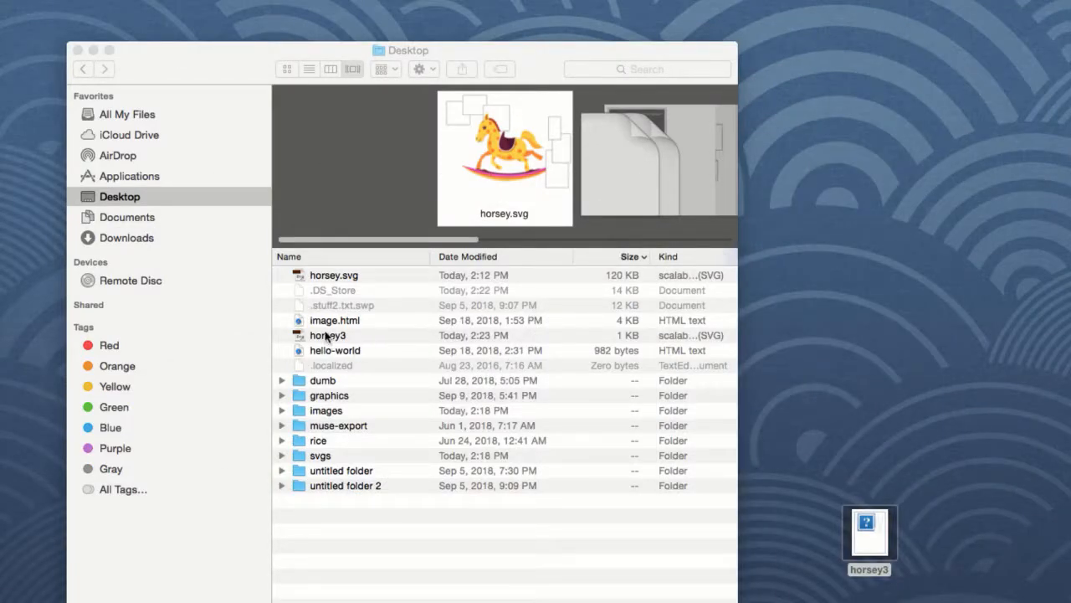
# Open the horsey3 file in Safari to preview it, then close the preview window.
pyautogui.click(326, 334)
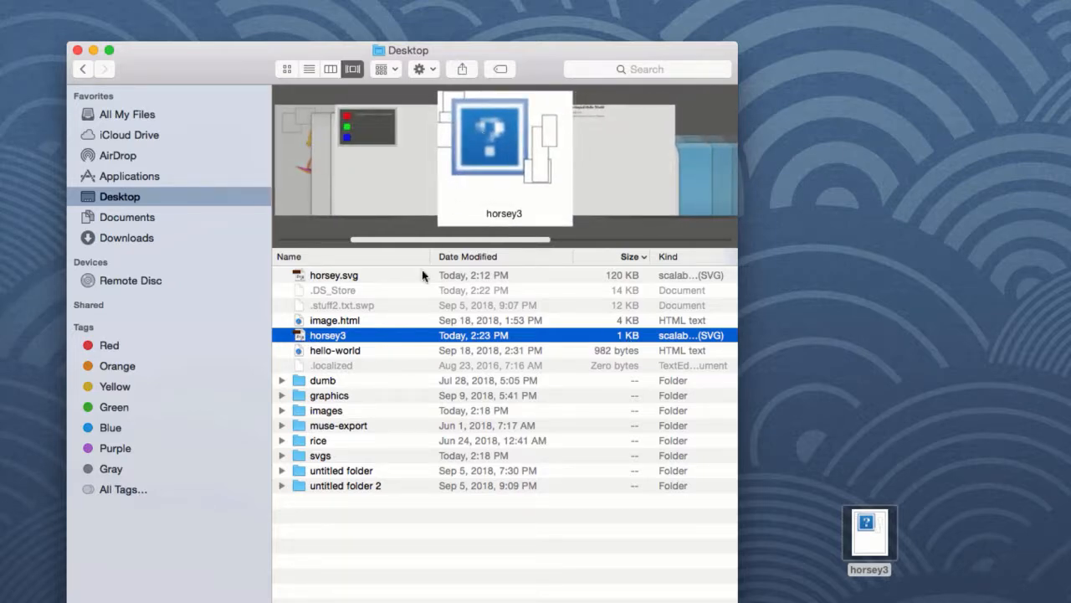
pyautogui.rightClick(307, 334)
pyautogui.moveTo(323, 357)
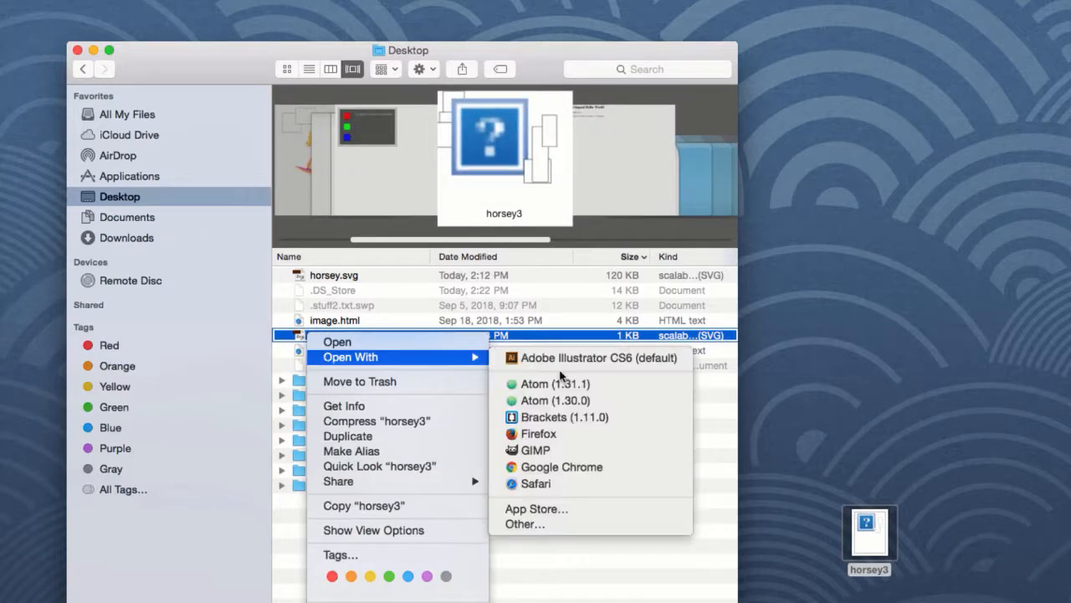
pyautogui.click(540, 483)
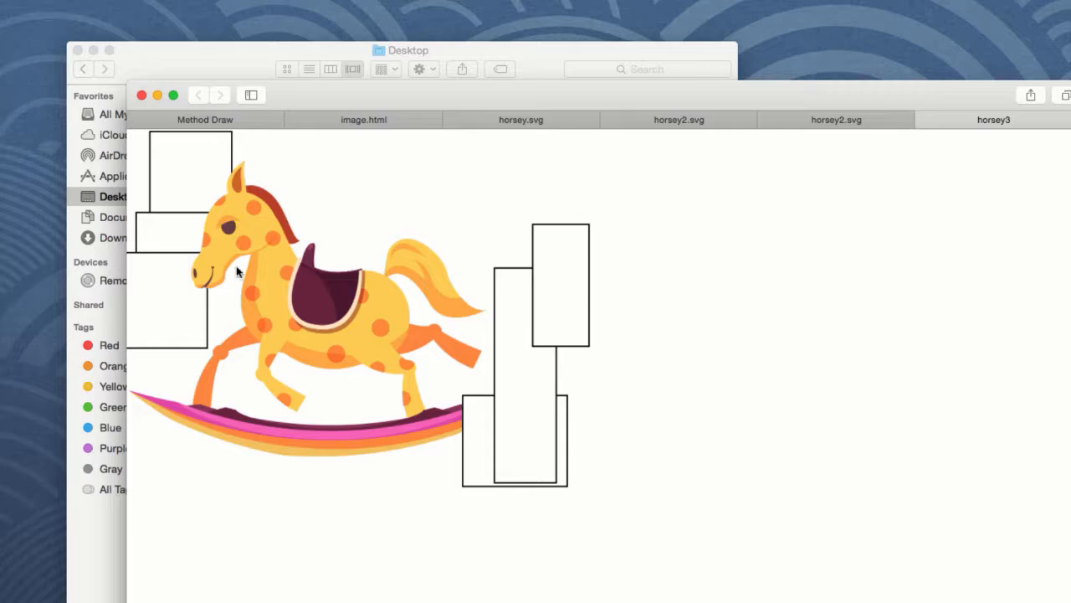
pyautogui.click(157, 95)
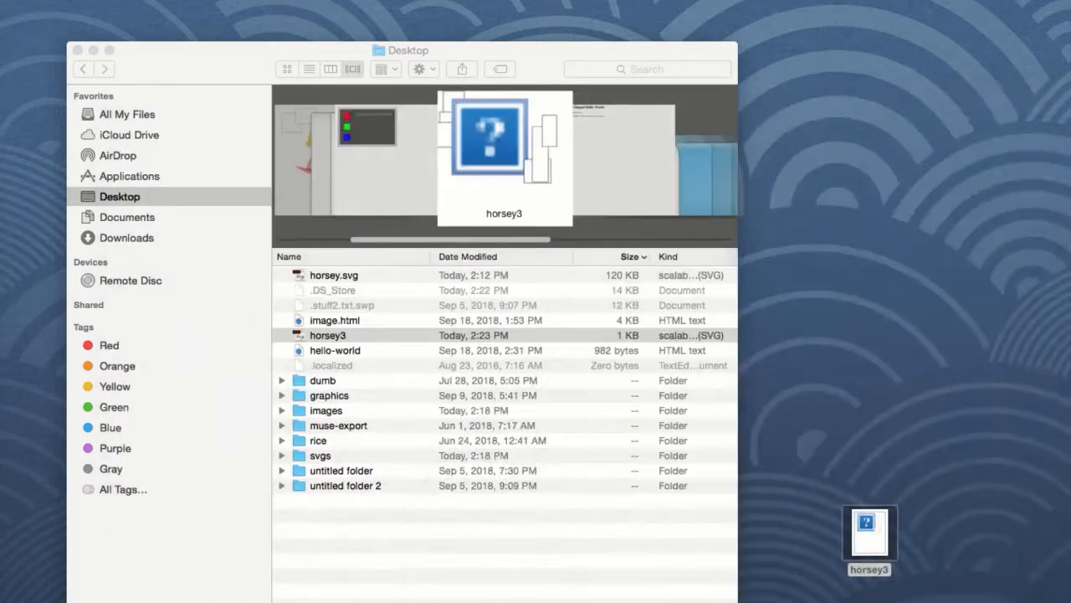
# Move horsey.png out of the images folder onto the desktop and close the folder window.
pyautogui.doubleClick(1070, 410)
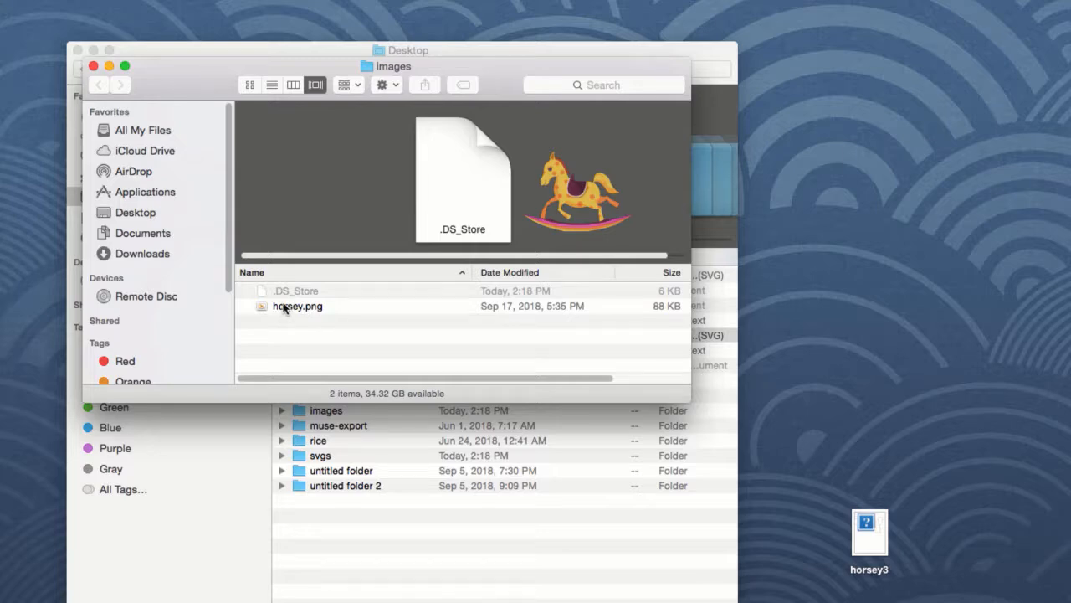
pyautogui.moveTo(286, 307); pyautogui.dragTo(847, 306)
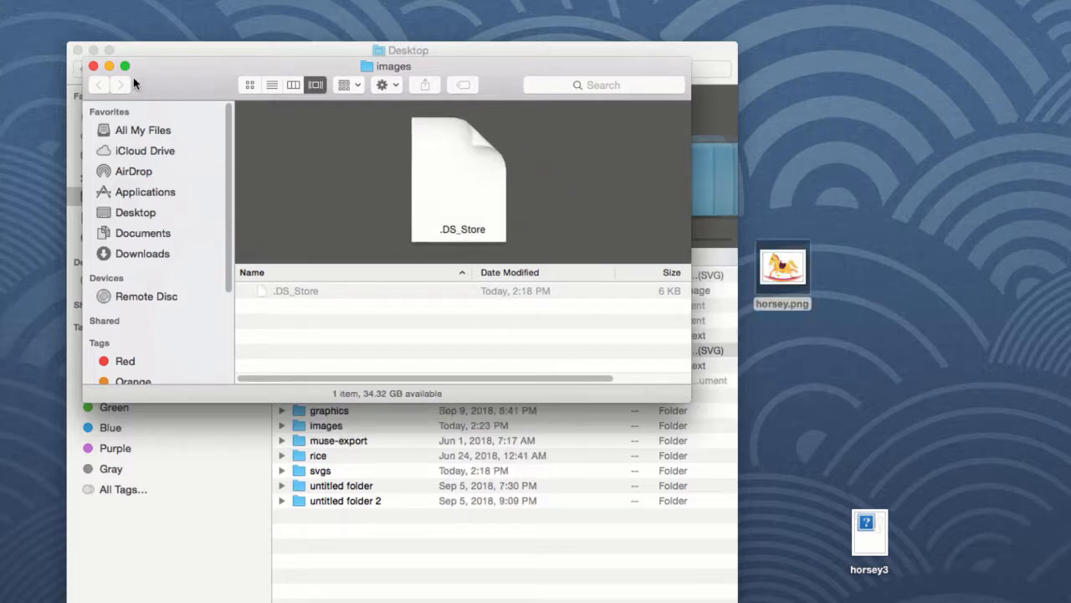
pyautogui.click(93, 65)
# Reload the horsey3 page in Safari twice to test whether the linked image loads.
pyautogui.click(0, 116)
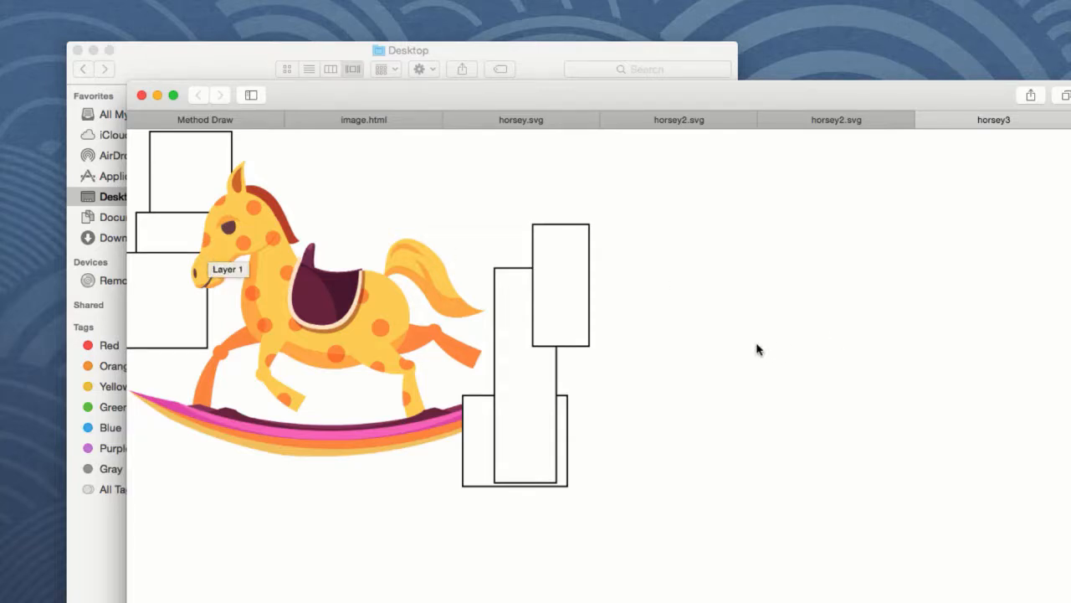
pyautogui.press('super+r')
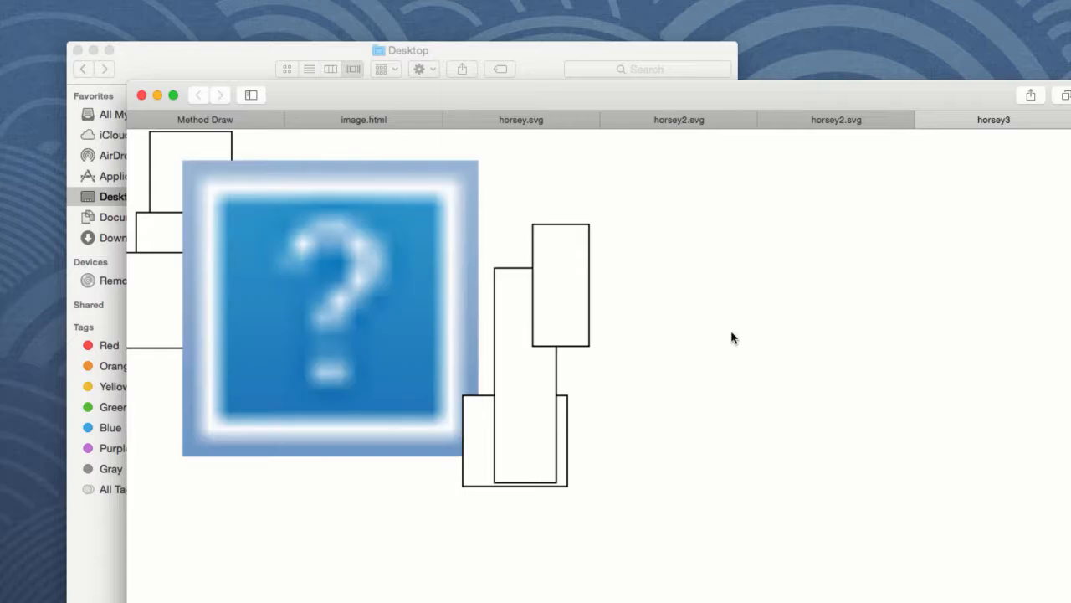
pyautogui.click(0, 109)
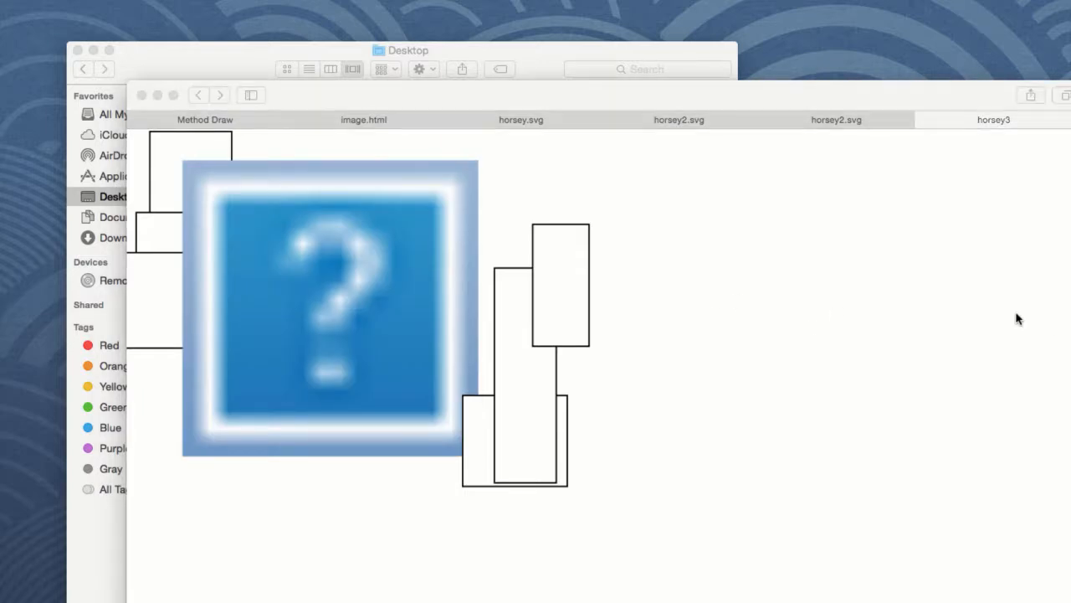
pyautogui.click(687, 385)
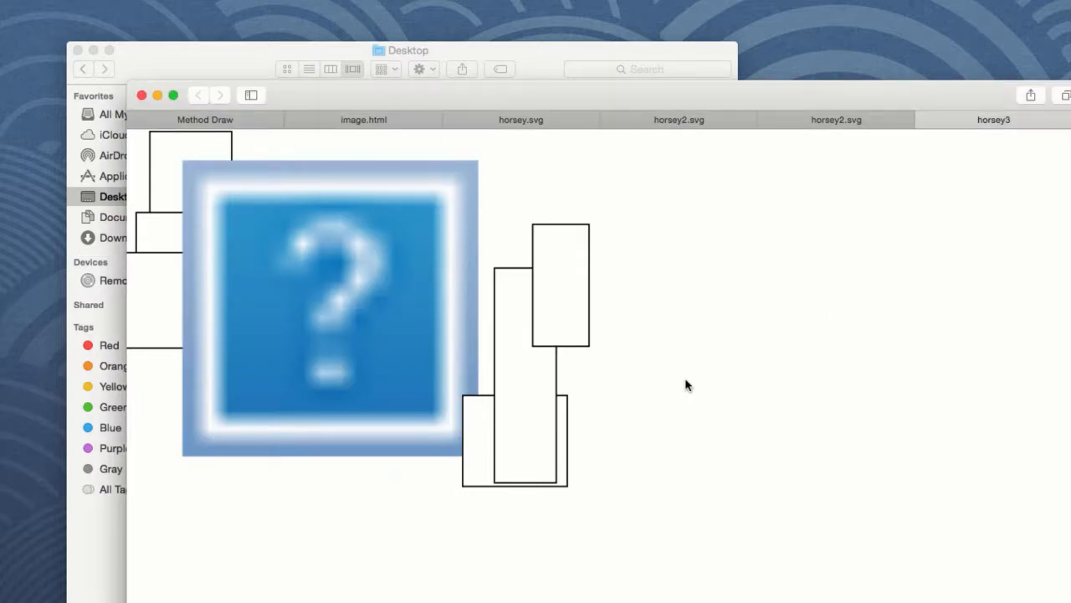
pyautogui.press('super+r')
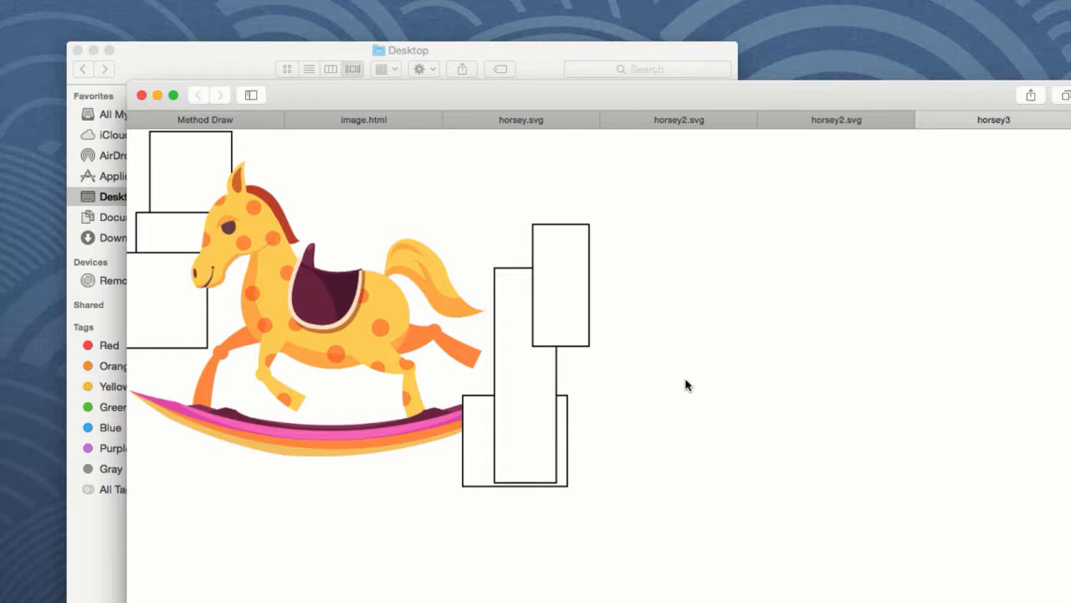